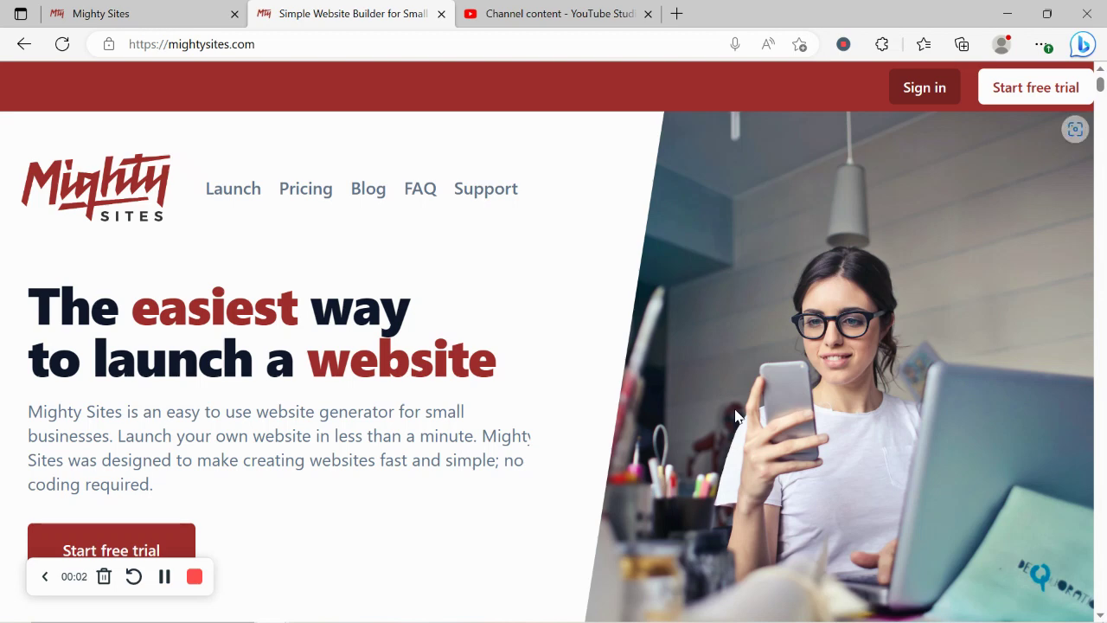
Step: Scroll down through the mightysites.com marketing homepage
{"action": "scroll", "coordinate": [734, 416], "scroll_direction": "down", "scroll_amount": 5}
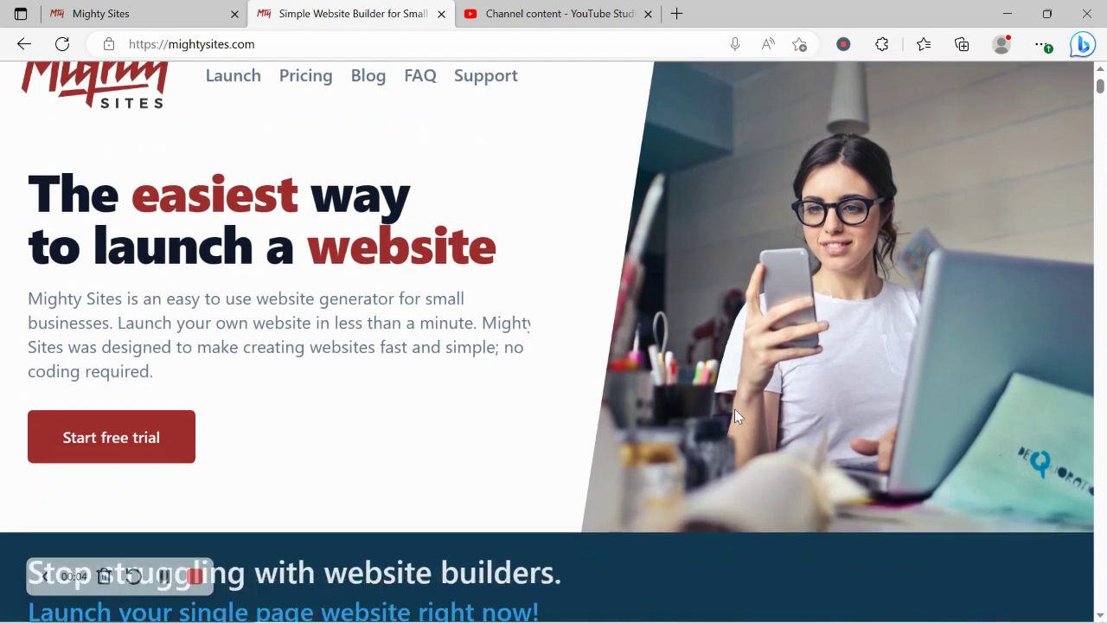
{"action": "scroll", "coordinate": [734, 417], "scroll_direction": "down", "scroll_amount": 2}
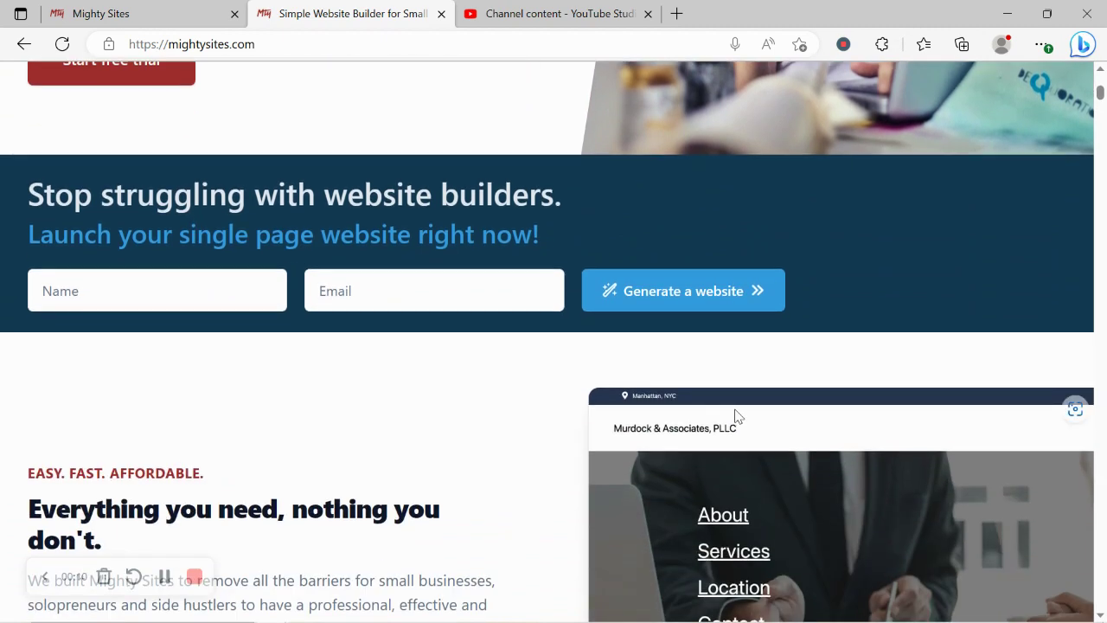
{"action": "scroll", "coordinate": [736, 417], "scroll_direction": "down", "scroll_amount": 4}
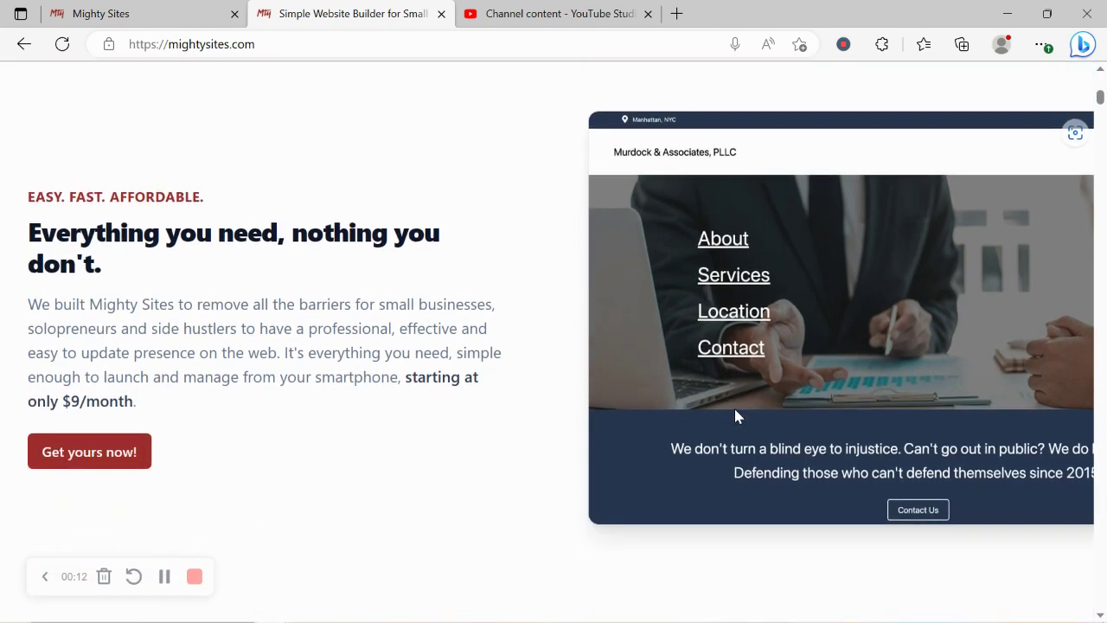
{"action": "scroll", "coordinate": [736, 417], "scroll_direction": "down", "scroll_amount": 3}
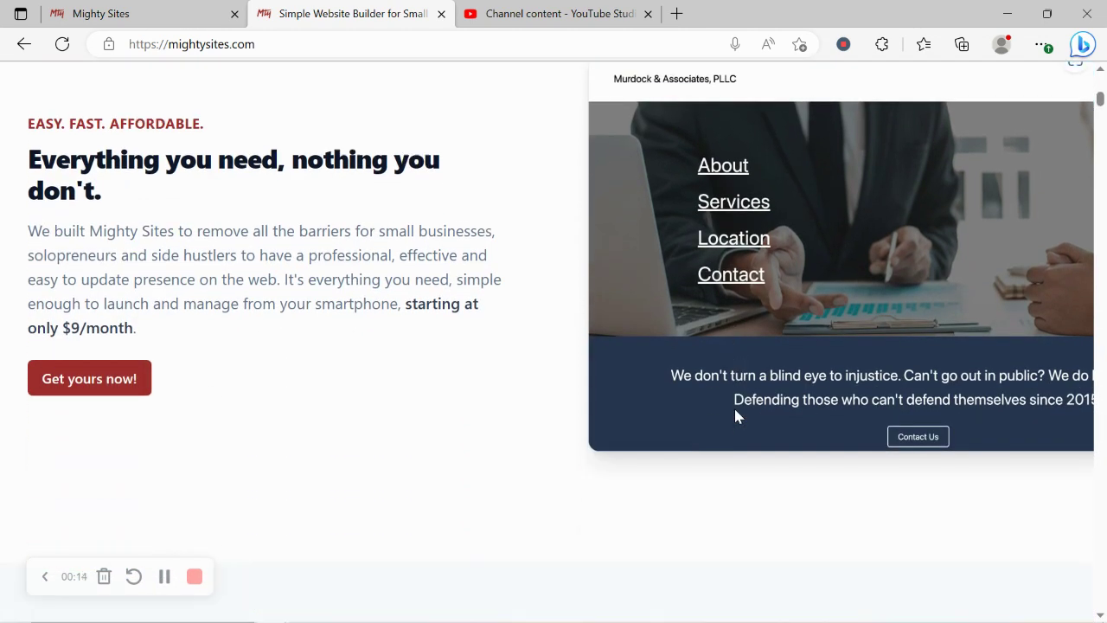
{"action": "scroll", "coordinate": [736, 417], "scroll_direction": "down", "scroll_amount": 5}
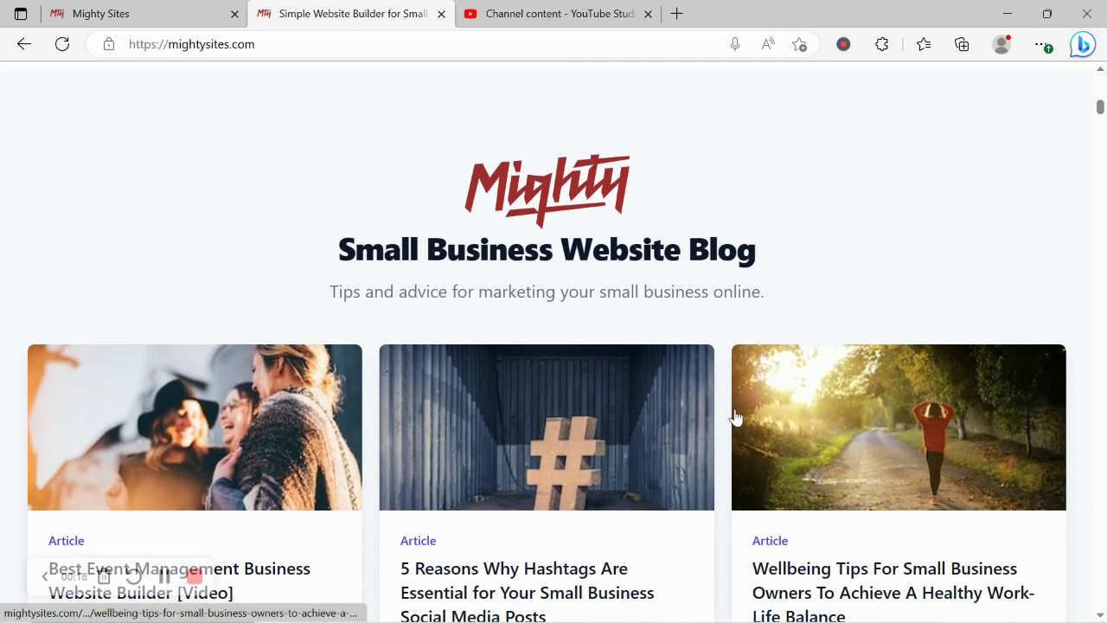
{"action": "scroll", "coordinate": [736, 416], "scroll_direction": "down", "scroll_amount": 4}
{"action": "scroll", "coordinate": [735, 417], "scroll_direction": "down", "scroll_amount": 3}
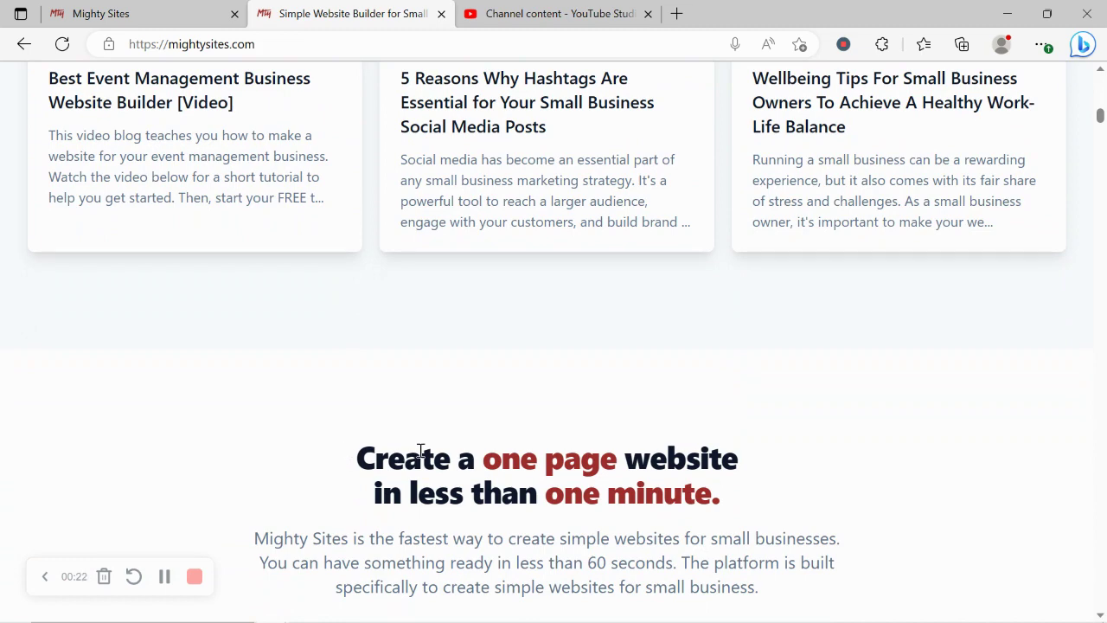
{"action": "triple_click", "coordinate": [420, 452]}
{"action": "left_click", "coordinate": [510, 543]}
{"action": "scroll", "coordinate": [517, 554], "scroll_direction": "down", "scroll_amount": 1}
{"action": "scroll", "coordinate": [516, 554], "scroll_direction": "down", "scroll_amount": 6}
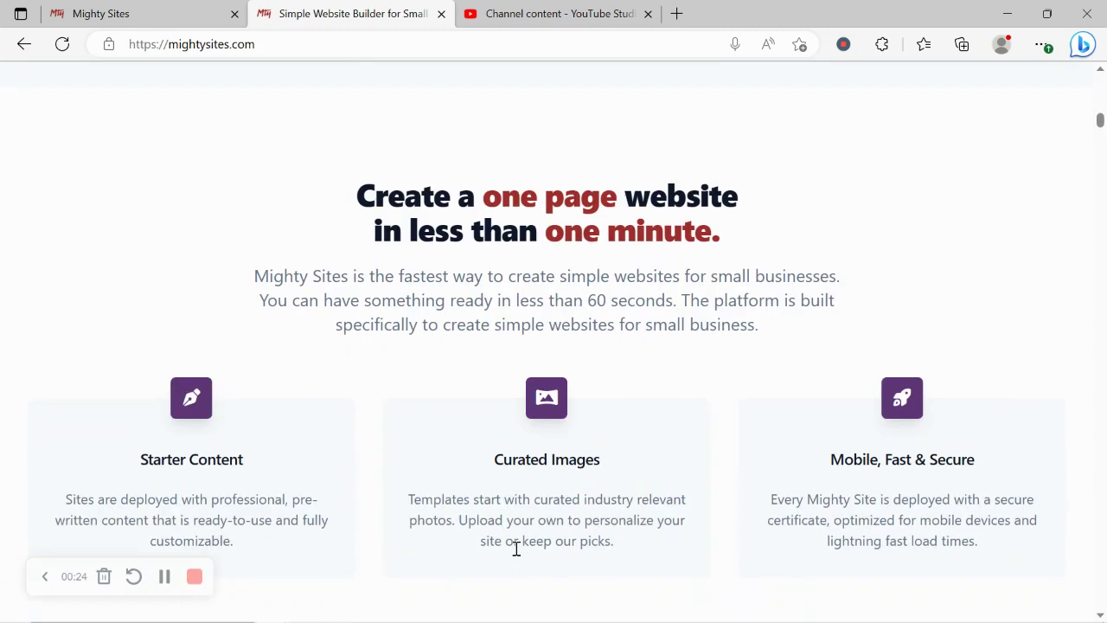
Step: Clear the stray text selection and switch to the site-creation page
{"action": "left_click_drag", "start_coordinate": [280, 464], "coordinate": [929, 461]}
{"action": "left_click", "coordinate": [674, 424]}
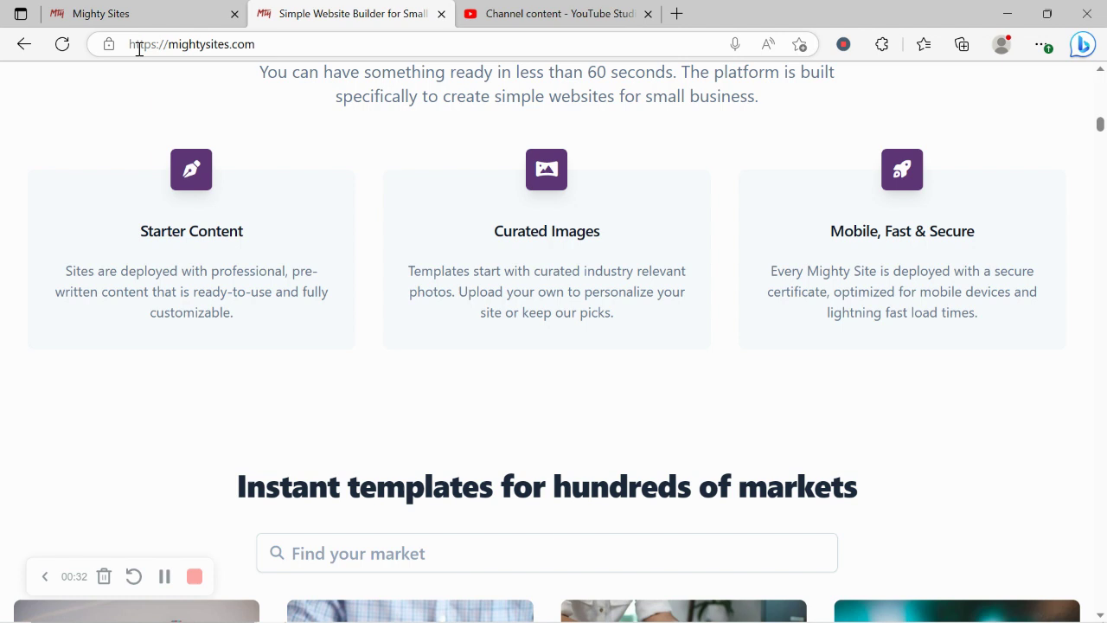
{"action": "left_click", "coordinate": [164, 7]}
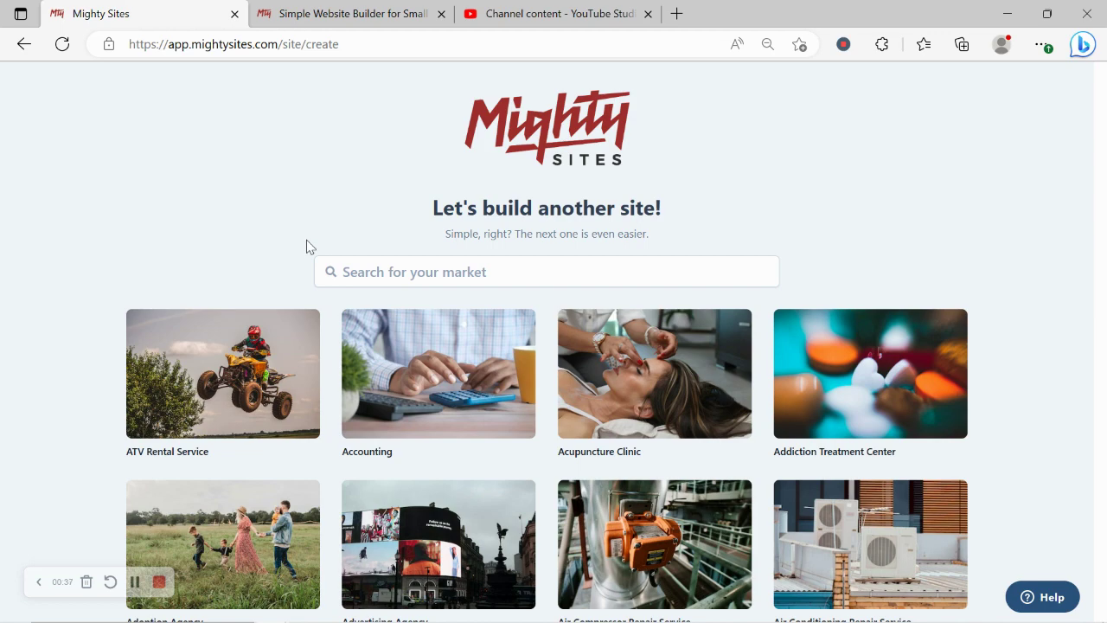
Step: Browse the market template grid, then search the markets for 'loan'
{"action": "scroll", "coordinate": [306, 246], "scroll_direction": "down", "scroll_amount": 5}
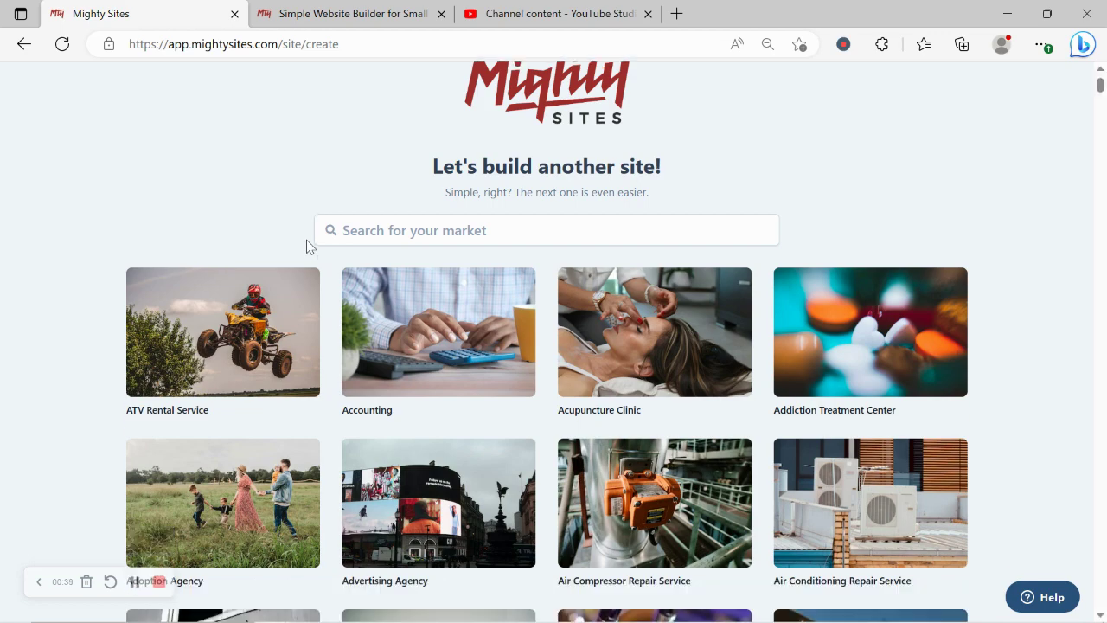
{"action": "scroll", "coordinate": [306, 247], "scroll_direction": "down", "scroll_amount": 5}
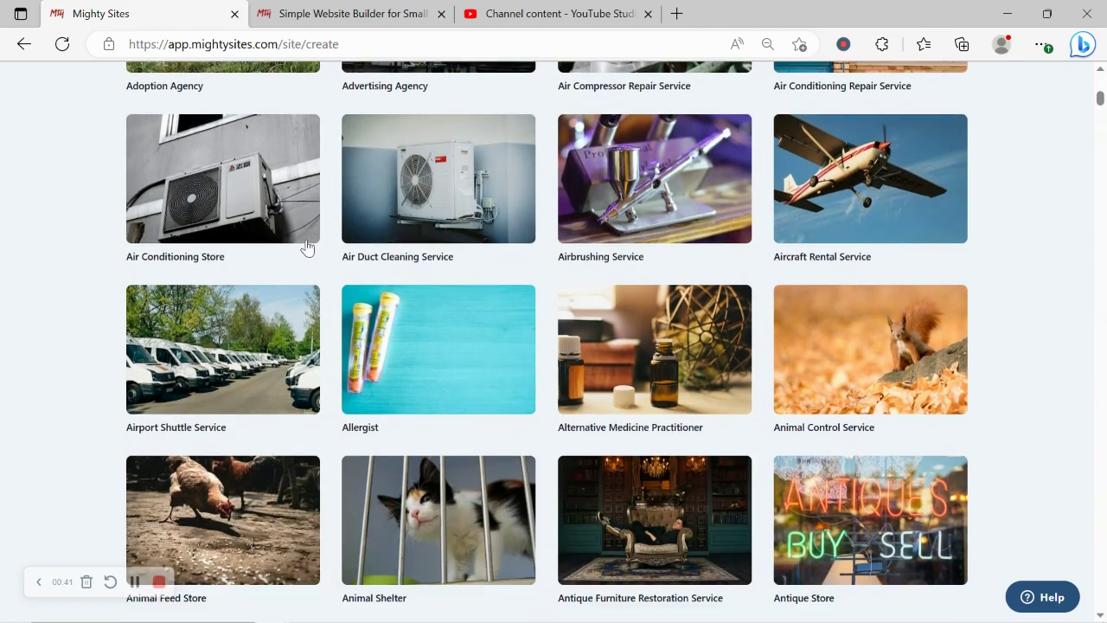
{"action": "scroll", "coordinate": [306, 247], "scroll_direction": "down", "scroll_amount": 1}
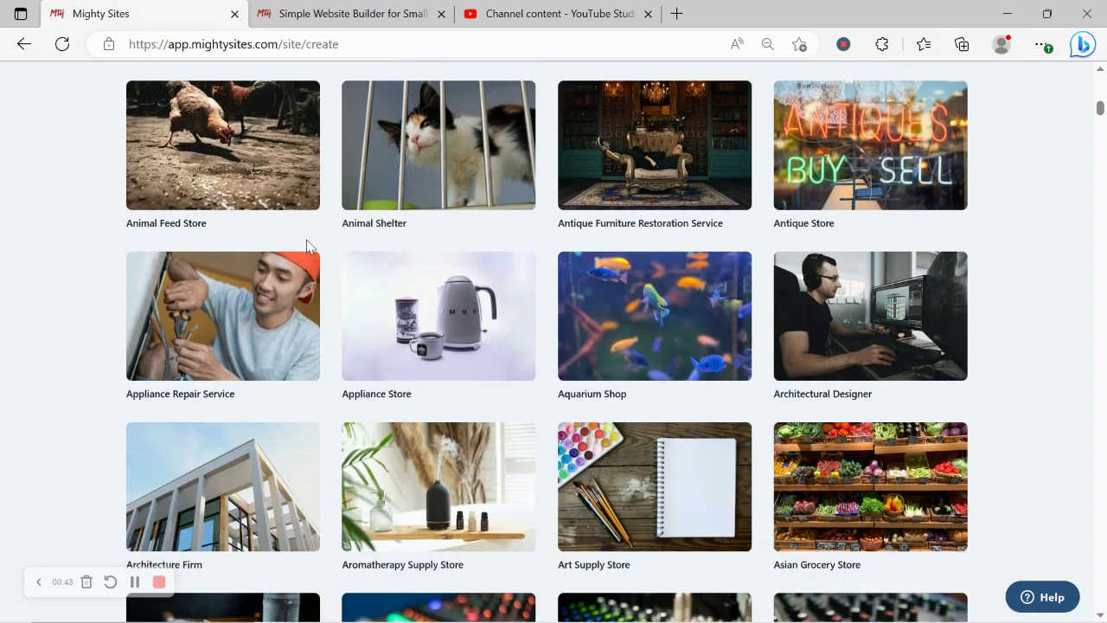
{"action": "scroll", "coordinate": [306, 246], "scroll_direction": "down", "scroll_amount": 4}
{"action": "scroll", "coordinate": [306, 246], "scroll_direction": "down", "scroll_amount": 7}
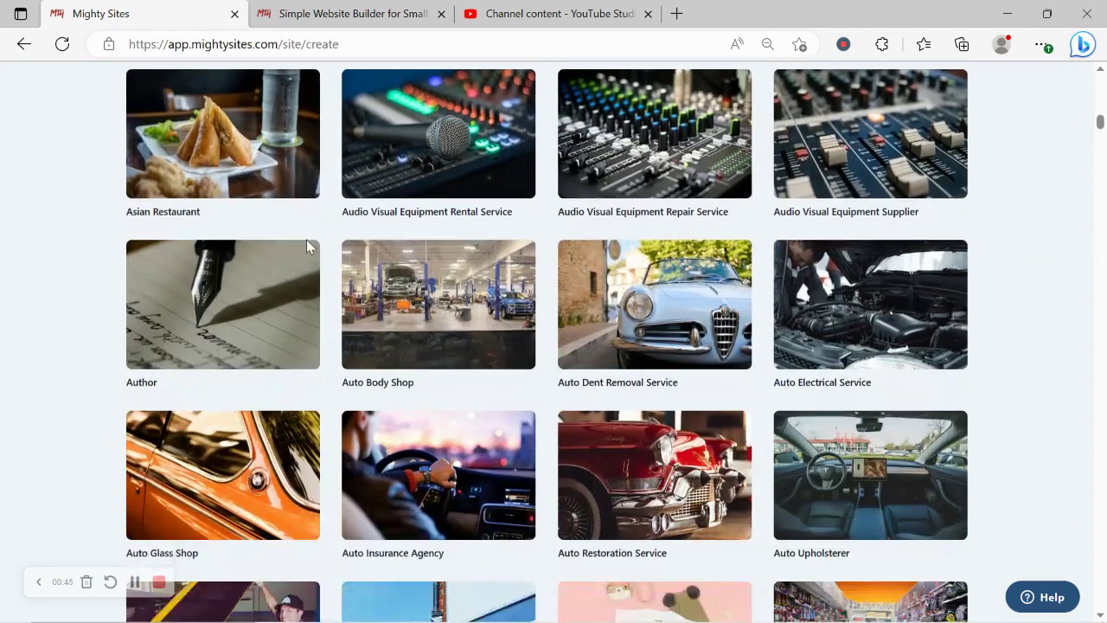
{"action": "scroll", "coordinate": [307, 247], "scroll_direction": "down", "scroll_amount": 6}
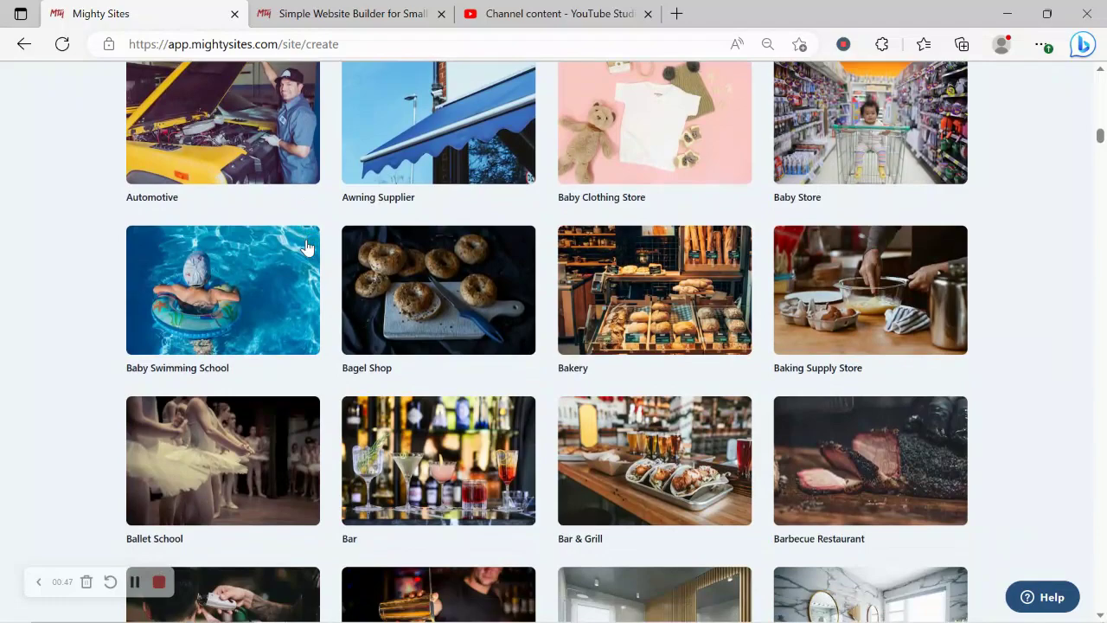
{"action": "scroll", "coordinate": [306, 248], "scroll_direction": "down", "scroll_amount": 1}
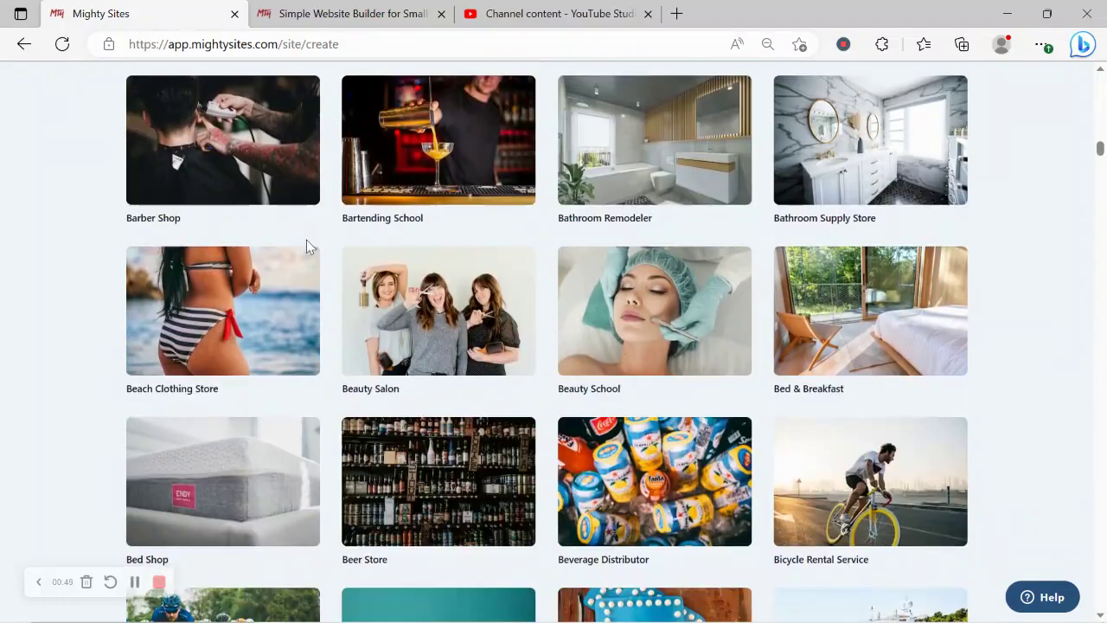
{"action": "scroll", "coordinate": [307, 249], "scroll_direction": "up", "scroll_amount": 7}
{"action": "scroll", "coordinate": [306, 246], "scroll_direction": "up", "scroll_amount": 16}
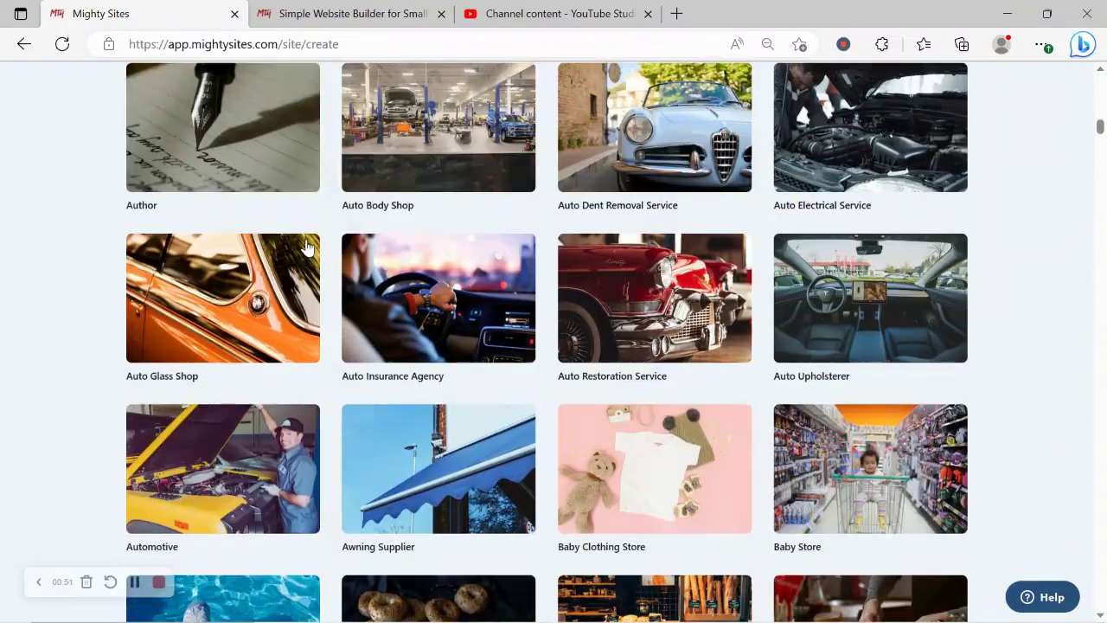
{"action": "scroll", "coordinate": [307, 246], "scroll_direction": "up", "scroll_amount": 9}
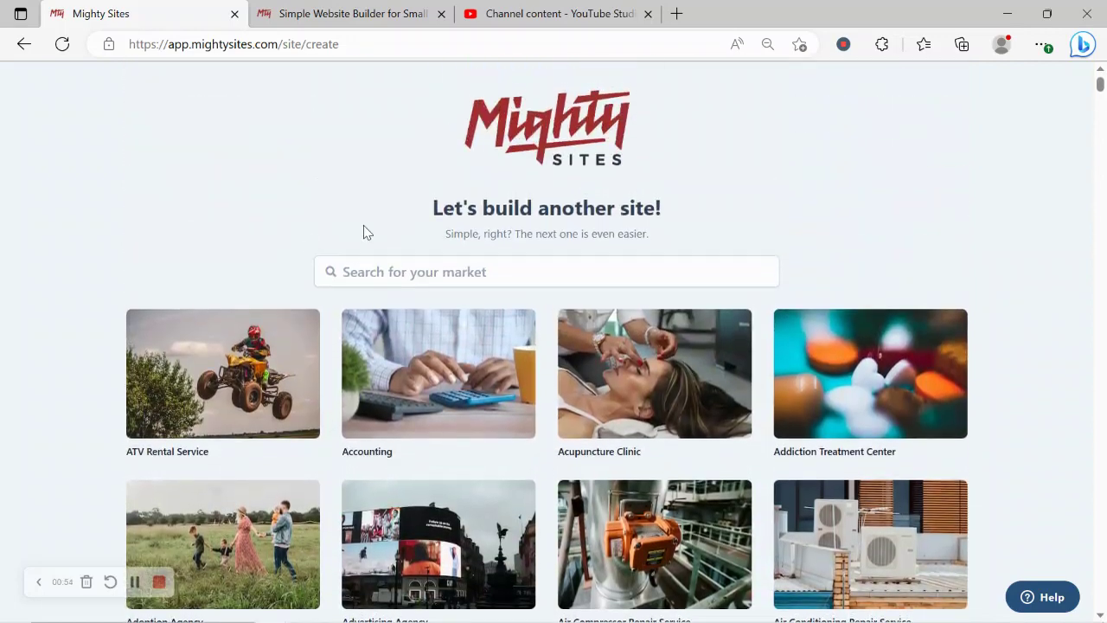
{"action": "left_click", "coordinate": [456, 272]}
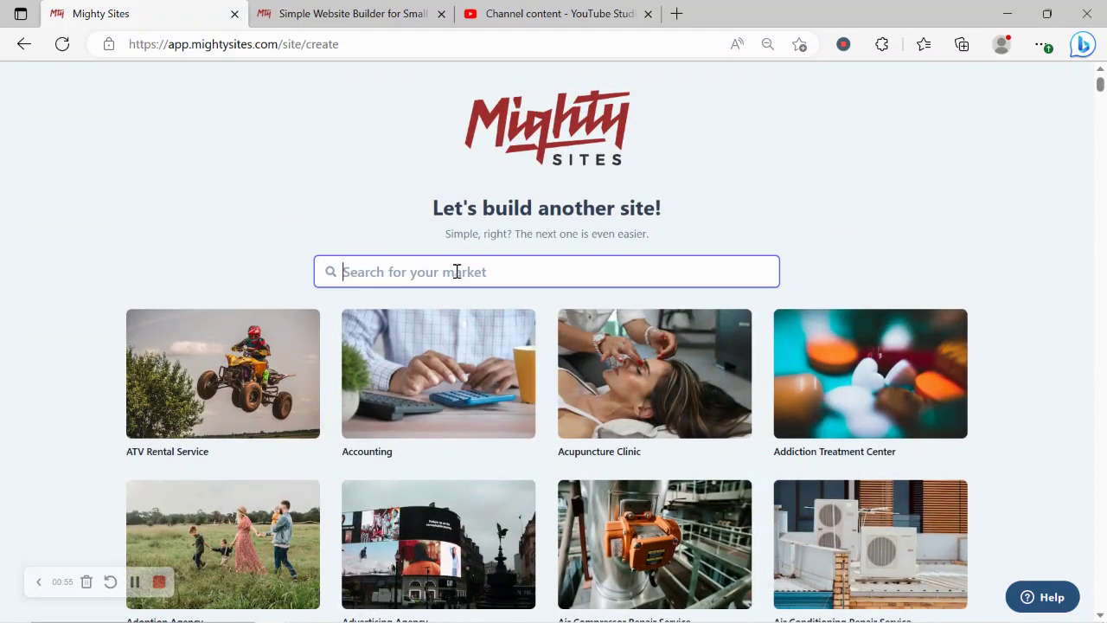
{"action": "type", "text": "loan"}
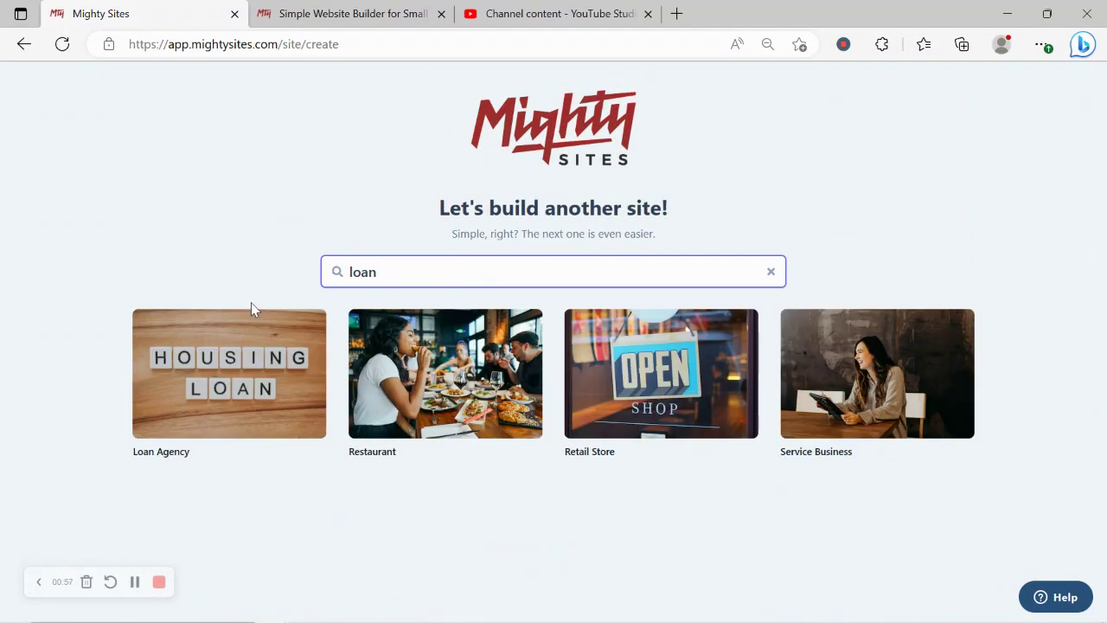
Step: Pick the Loan Agency template, enter the company name, and set the city to Denver
{"action": "left_click", "coordinate": [218, 373]}
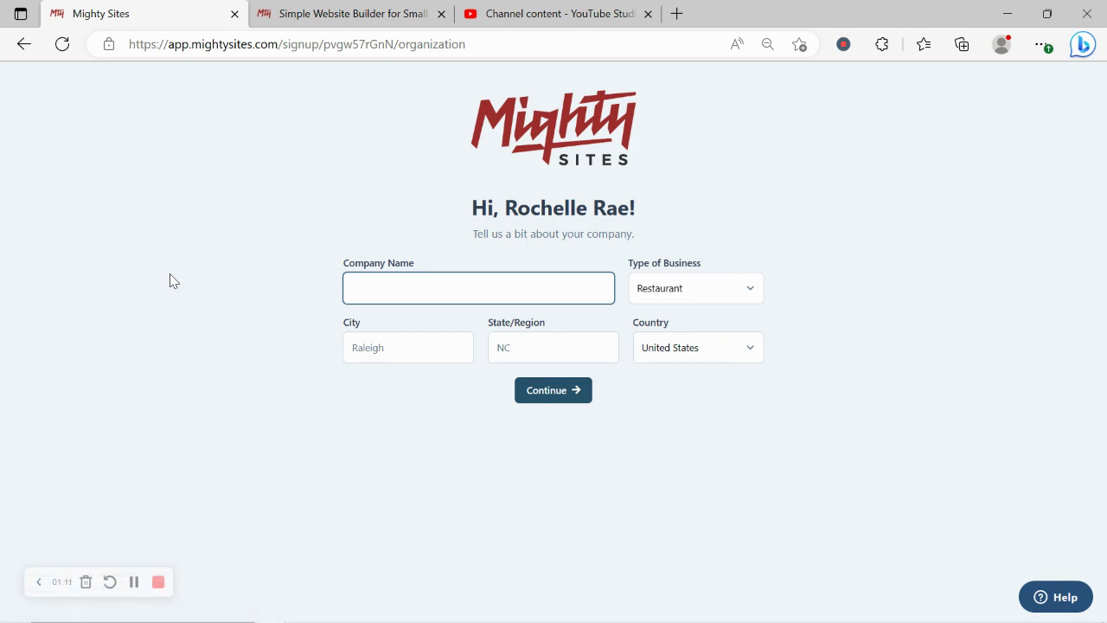
{"action": "type", "text": "Roch"}
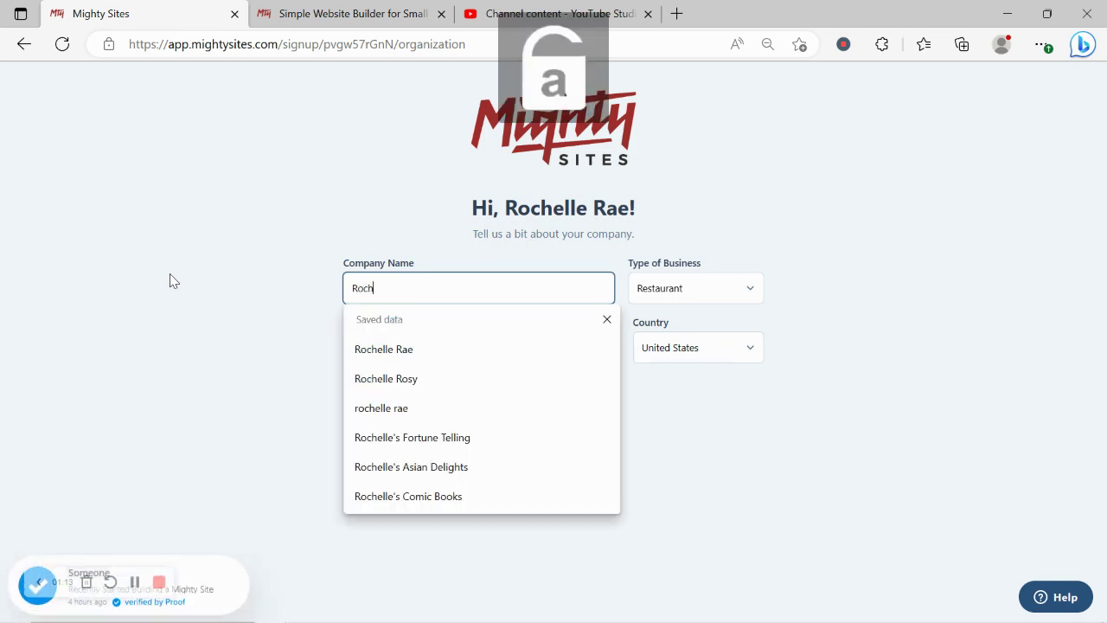
{"action": "type", "text": "elle's Loan Agency"}
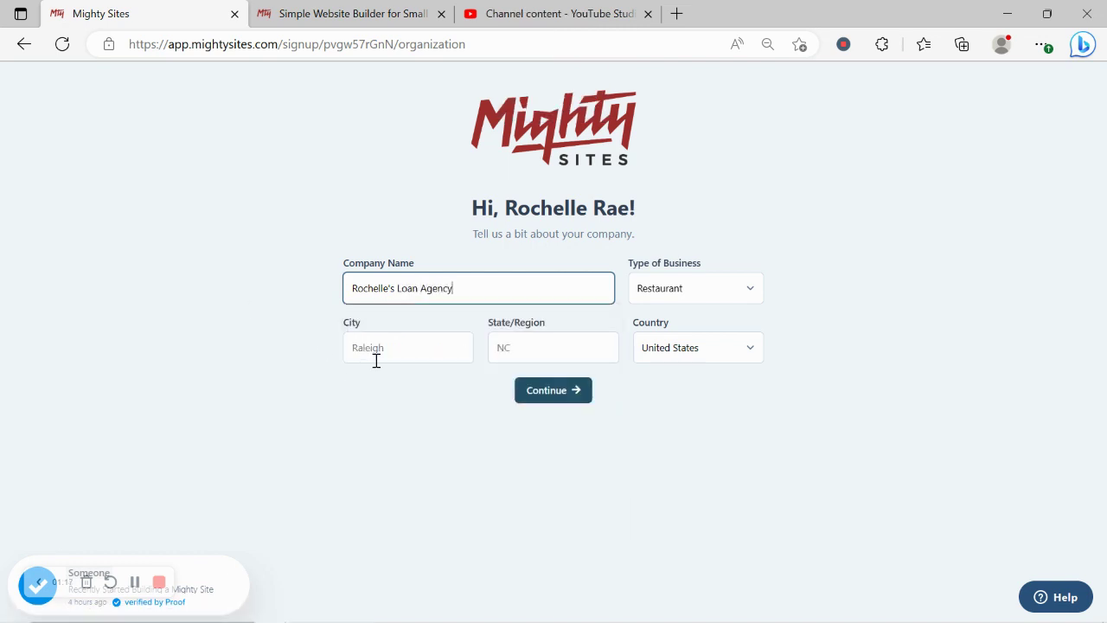
{"action": "left_click", "coordinate": [376, 360]}
{"action": "type", "text": "Denver"}
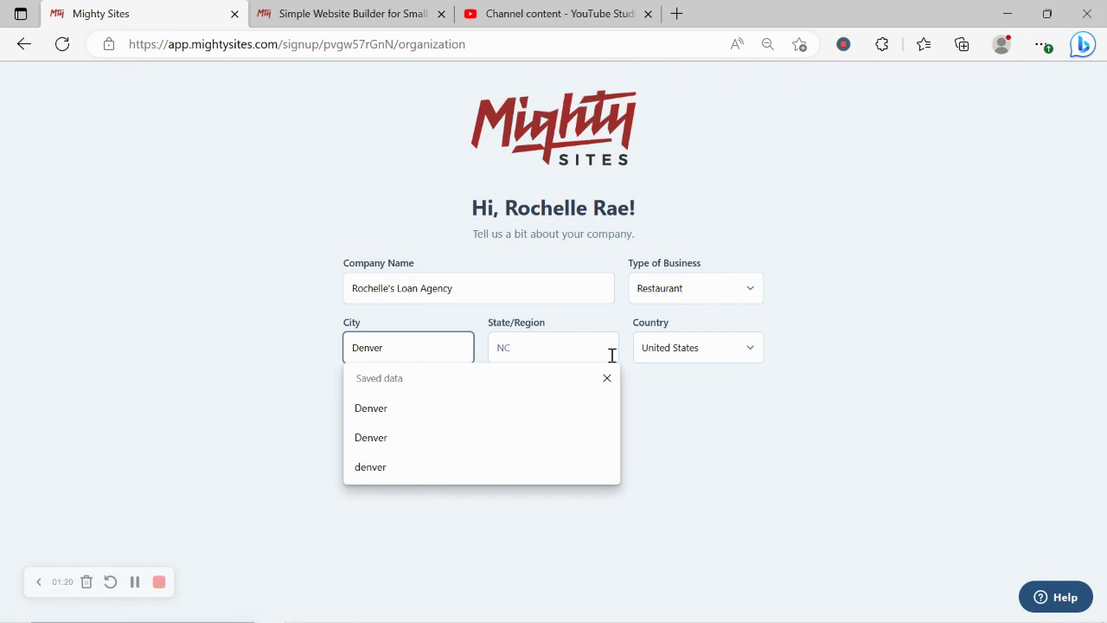
Step: Set the state to Colorado and business type to Service, then submit the details
{"action": "left_click", "coordinate": [611, 354]}
{"action": "key", "text": "Caps_Lock"}
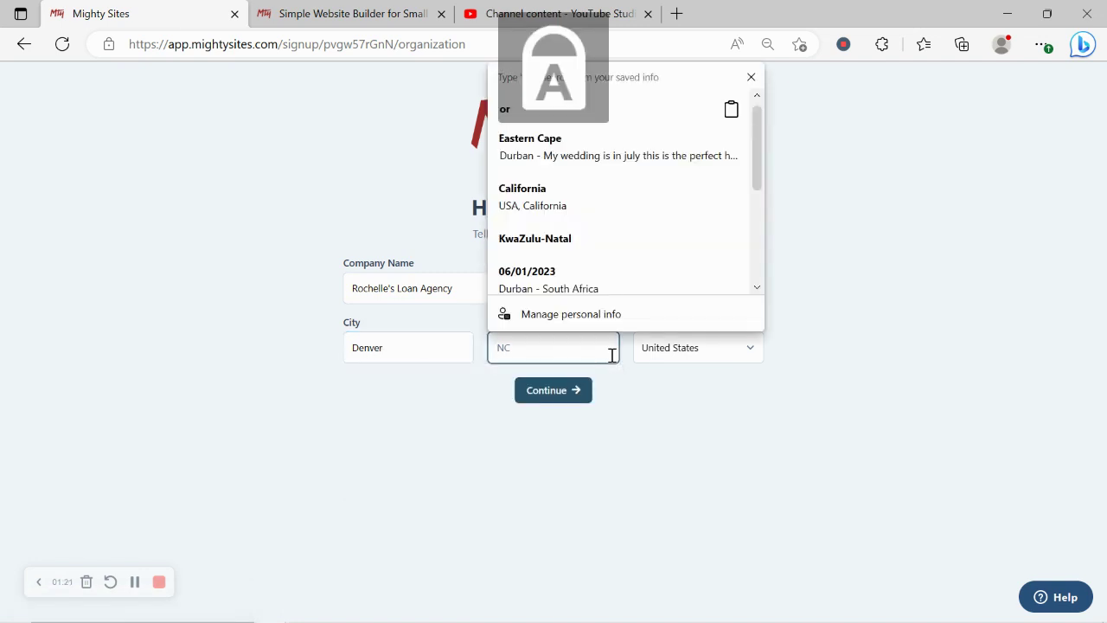
{"action": "type", "text": "C"}
{"action": "key", "text": "Caps_Lock"}
{"action": "type", "text": "olorado"}
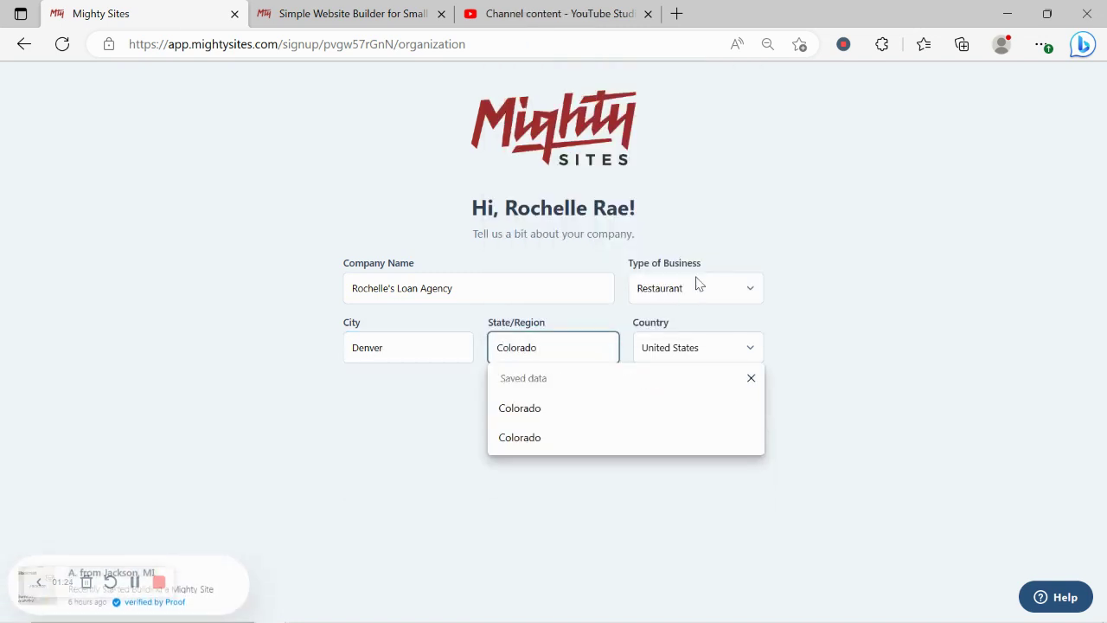
{"action": "left_click", "coordinate": [702, 282]}
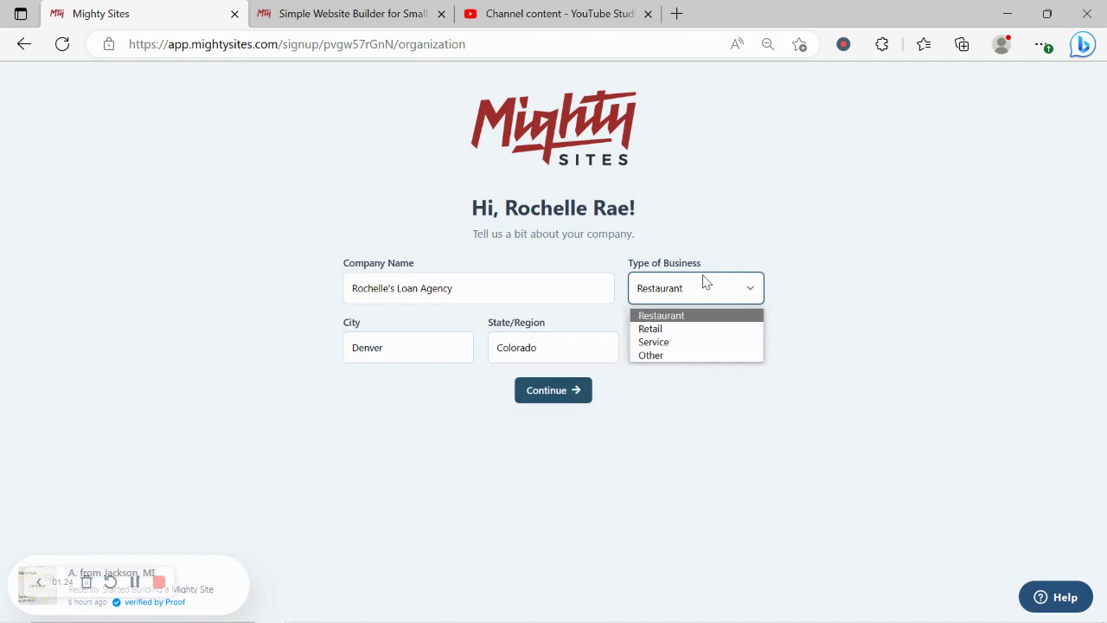
{"action": "left_click", "coordinate": [681, 343]}
{"action": "left_click", "coordinate": [562, 390]}
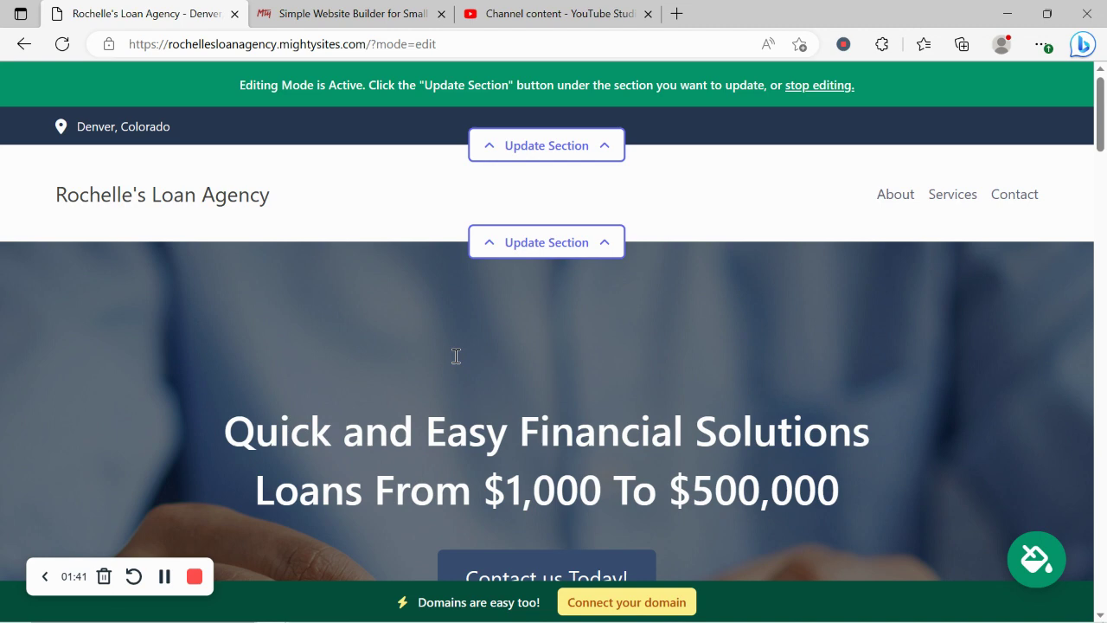
{"action": "scroll", "coordinate": [456, 355], "scroll_direction": "down", "scroll_amount": 5}
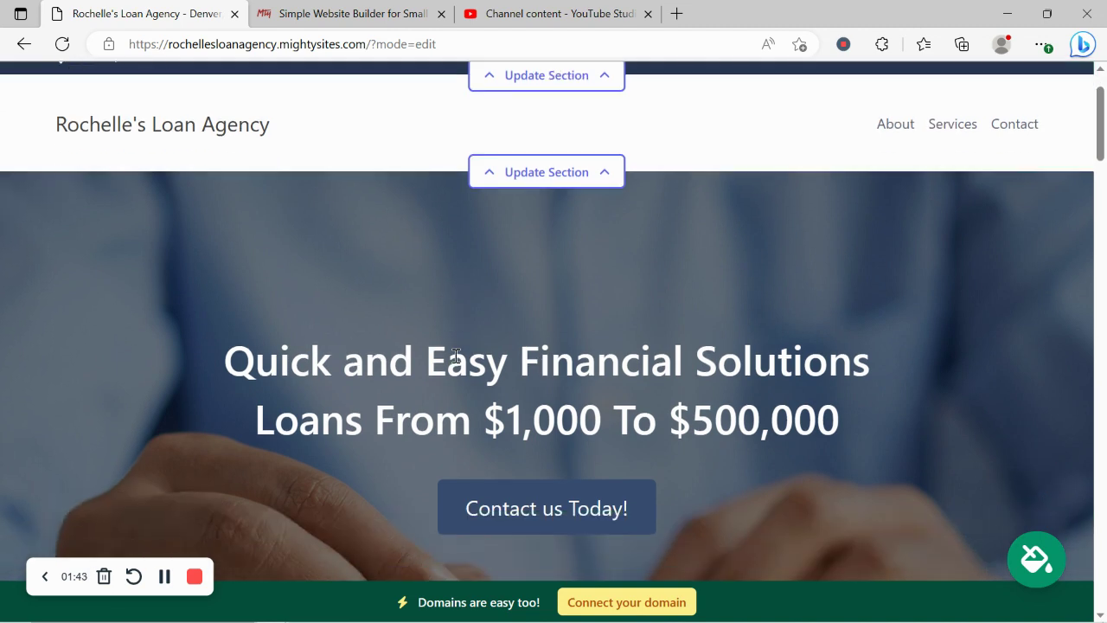
{"action": "scroll", "coordinate": [456, 356], "scroll_direction": "down", "scroll_amount": 3}
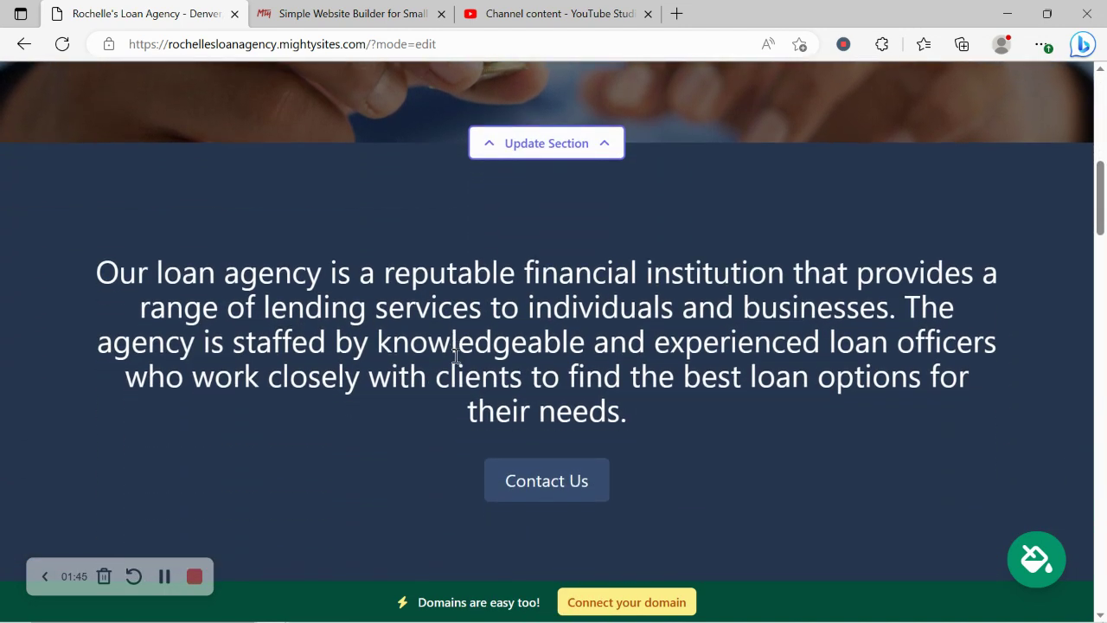
{"action": "left_click_drag", "start_coordinate": [70, 182], "coordinate": [726, 337]}
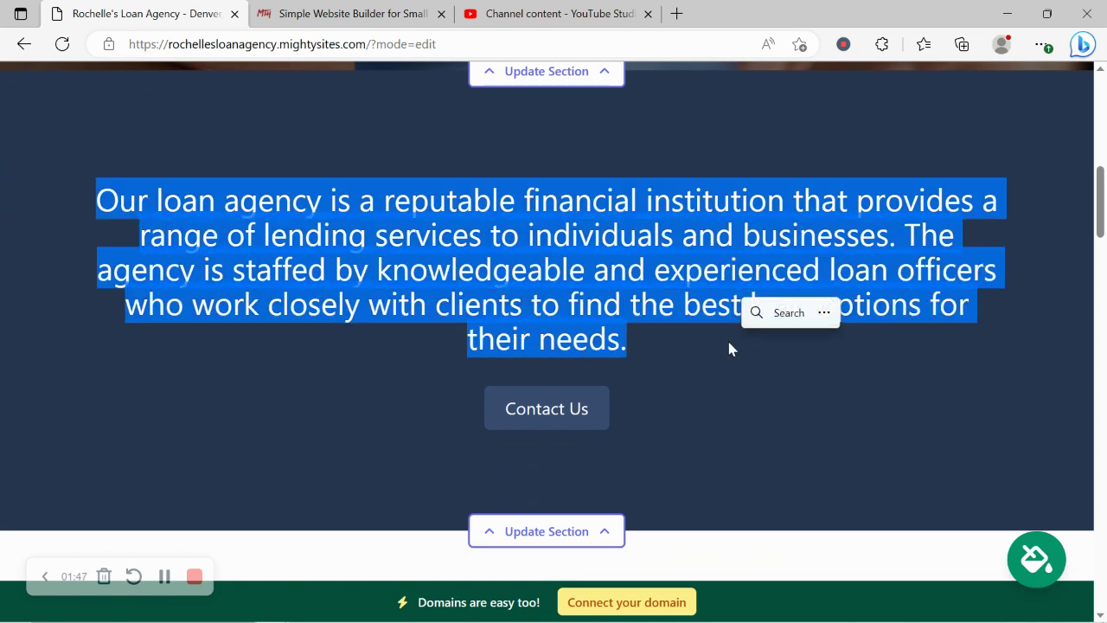
{"action": "left_click", "coordinate": [352, 405]}
{"action": "scroll", "coordinate": [353, 413], "scroll_direction": "down", "scroll_amount": 3}
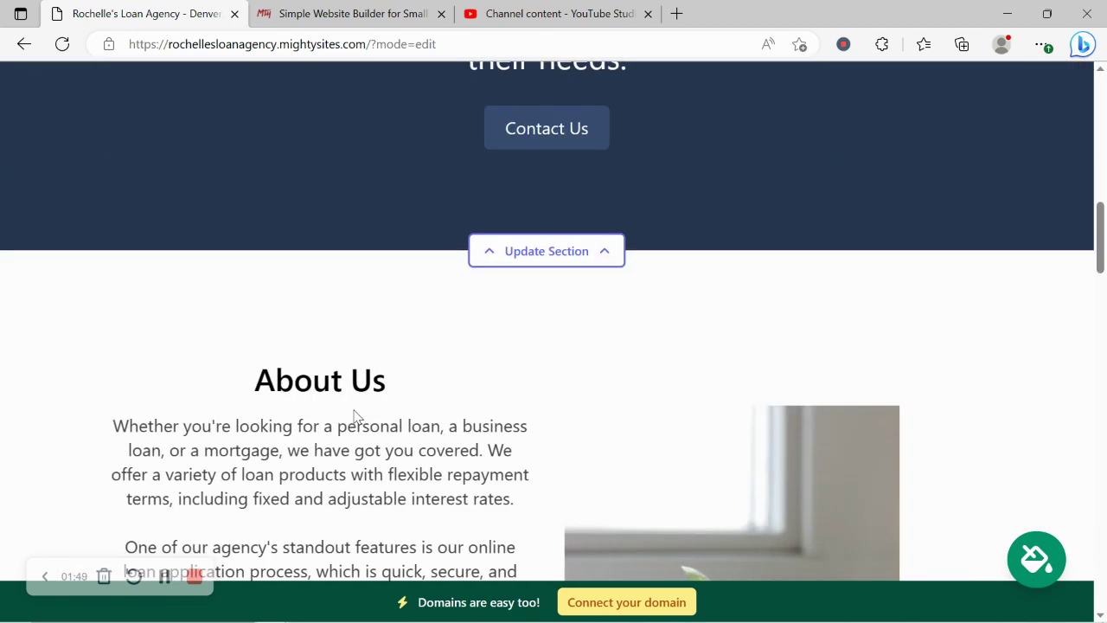
{"action": "scroll", "coordinate": [353, 413], "scroll_direction": "down", "scroll_amount": 3}
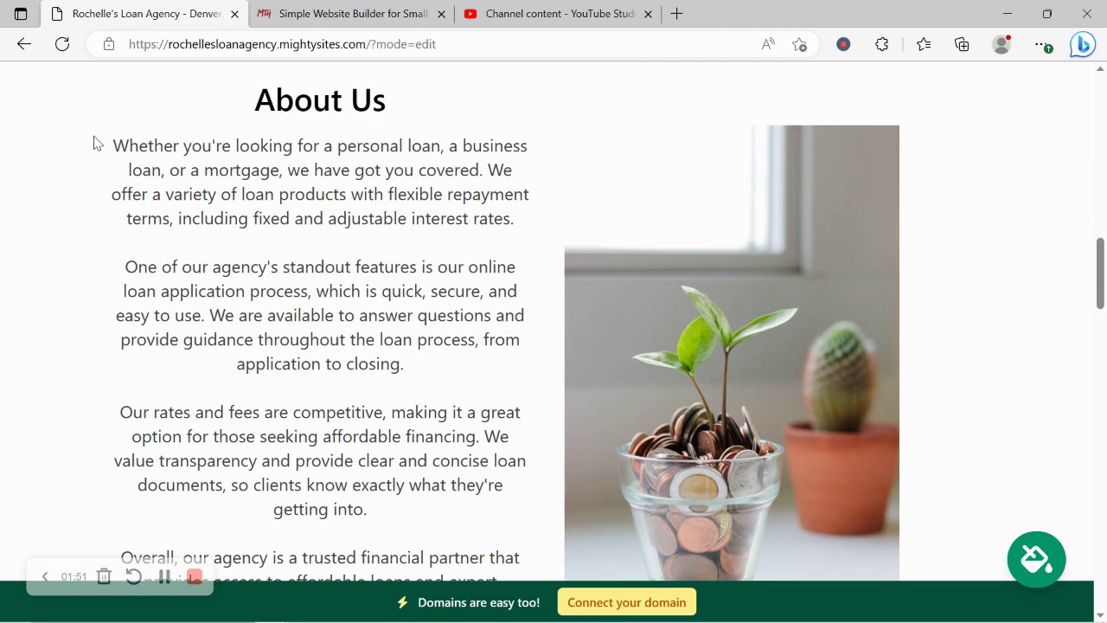
{"action": "left_click_drag", "start_coordinate": [95, 140], "coordinate": [453, 561]}
{"action": "left_click", "coordinate": [321, 444]}
{"action": "scroll", "coordinate": [321, 445], "scroll_direction": "down", "scroll_amount": 2}
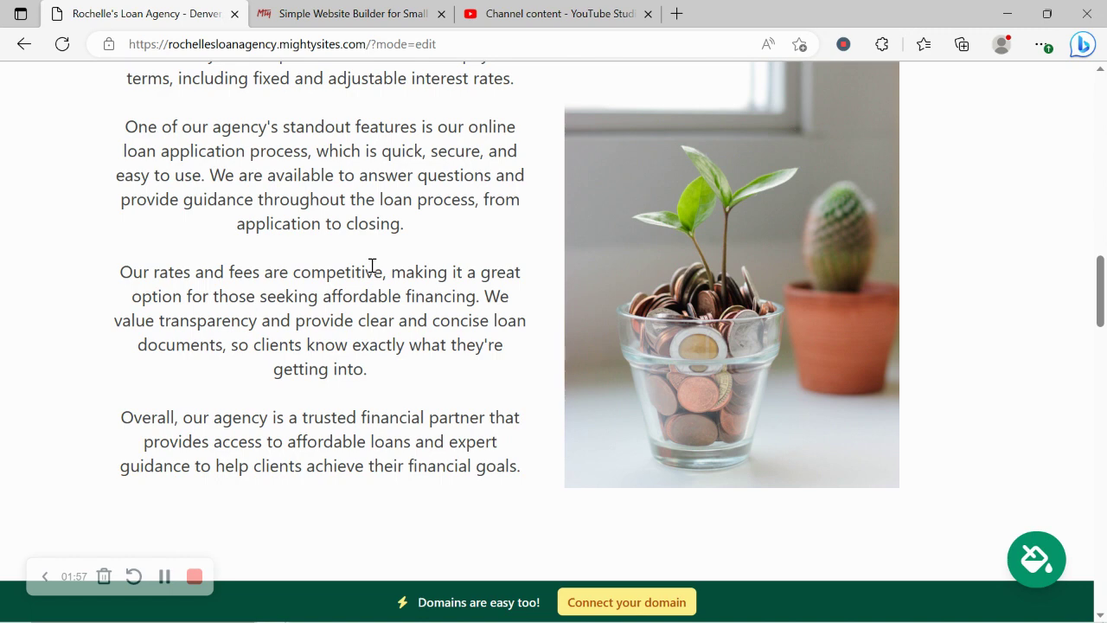
{"action": "scroll", "coordinate": [372, 266], "scroll_direction": "down", "scroll_amount": 10}
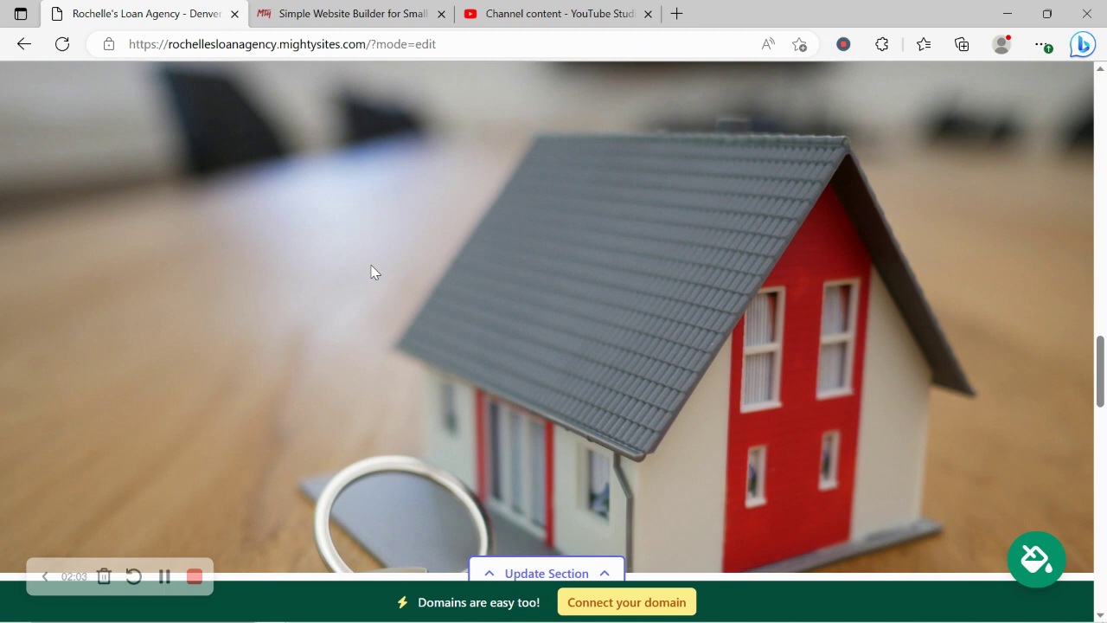
{"action": "scroll", "coordinate": [371, 271], "scroll_direction": "down", "scroll_amount": 4}
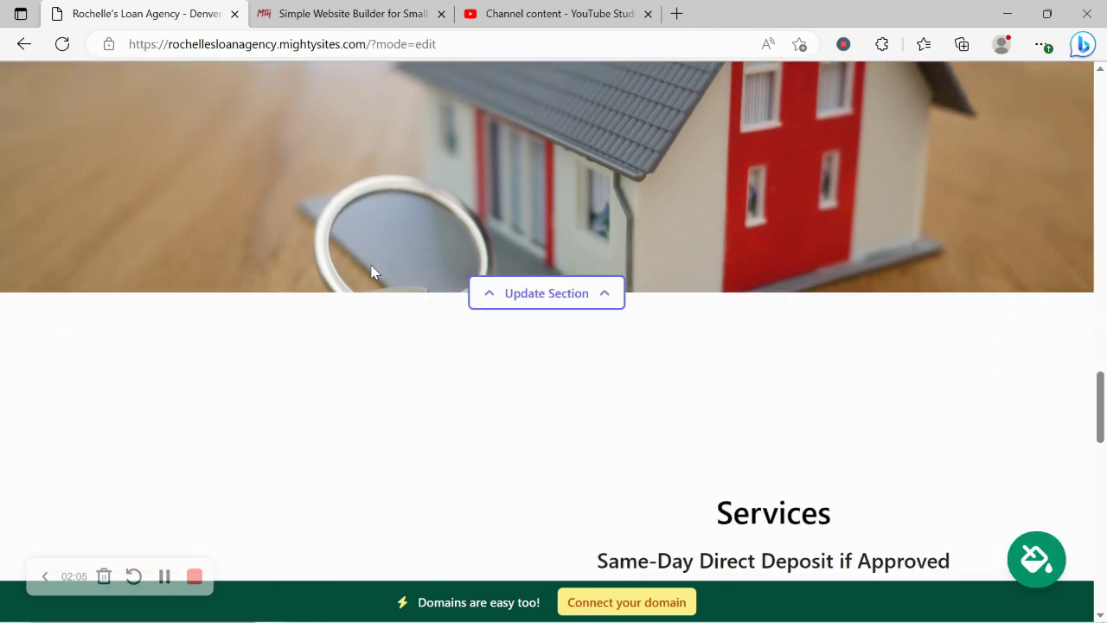
{"action": "scroll", "coordinate": [372, 271], "scroll_direction": "down", "scroll_amount": 3}
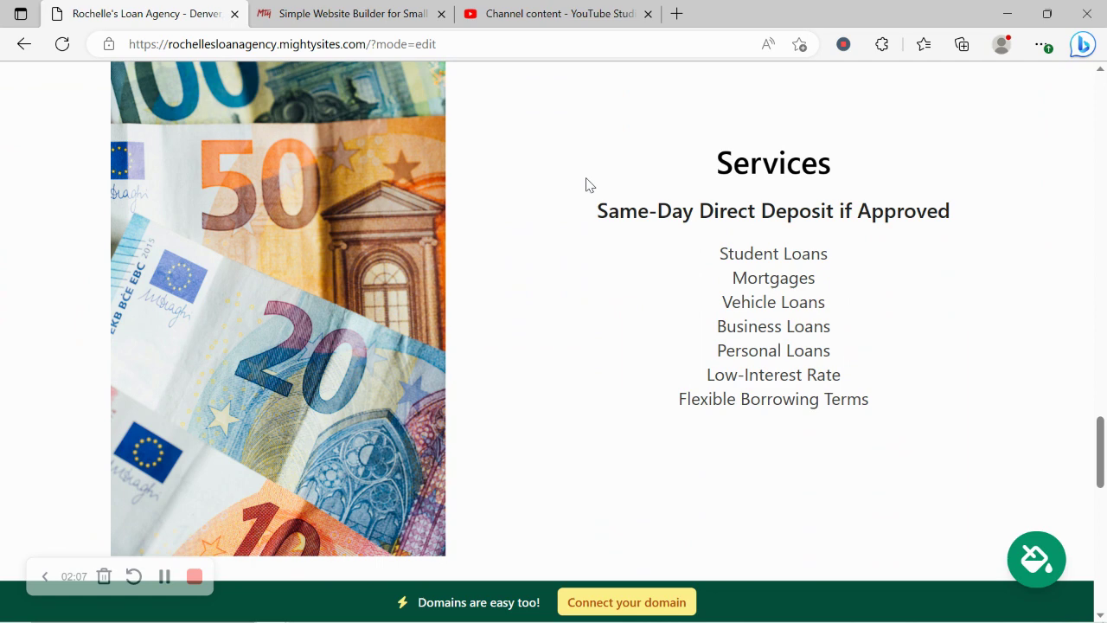
{"action": "left_click_drag", "start_coordinate": [585, 177], "coordinate": [704, 442]}
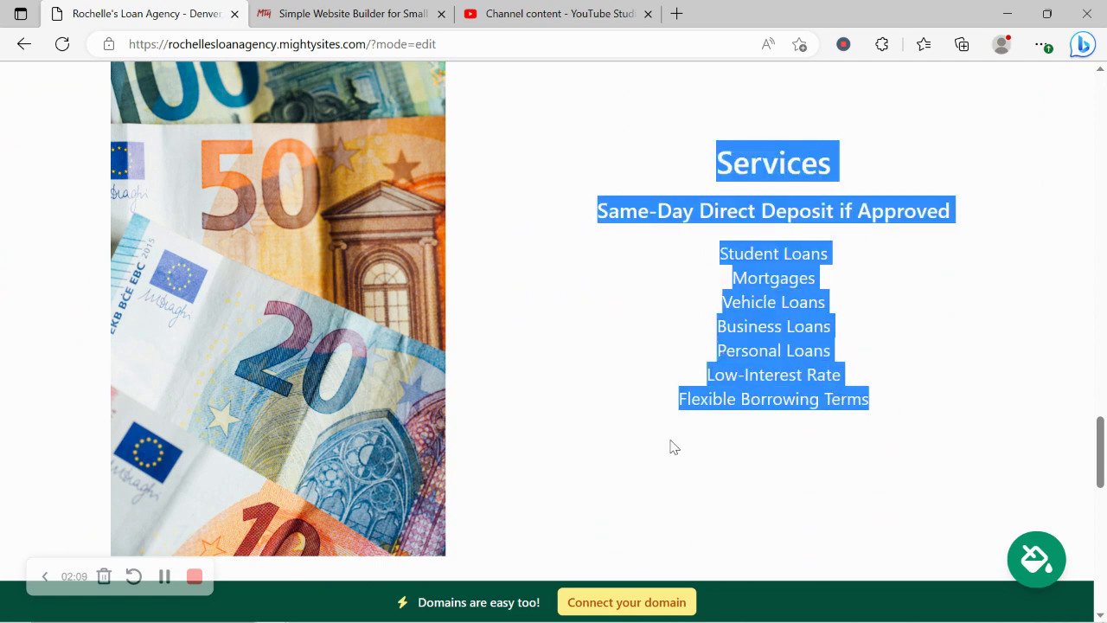
{"action": "left_click", "coordinate": [674, 446]}
{"action": "scroll", "coordinate": [673, 446], "scroll_direction": "down", "scroll_amount": 3}
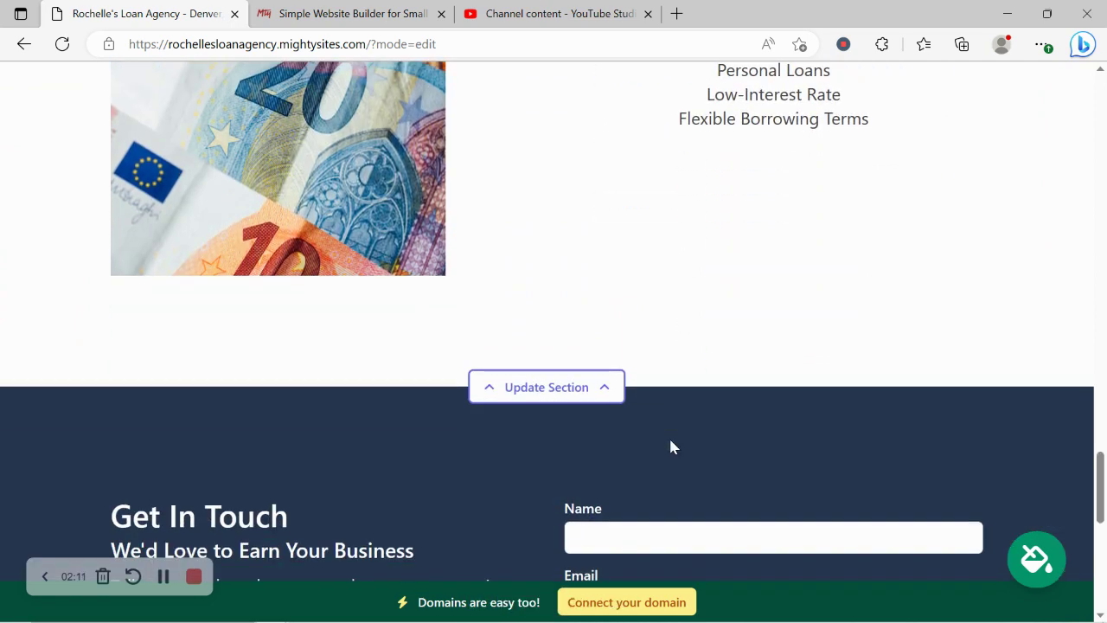
{"action": "scroll", "coordinate": [673, 446], "scroll_direction": "down", "scroll_amount": 5}
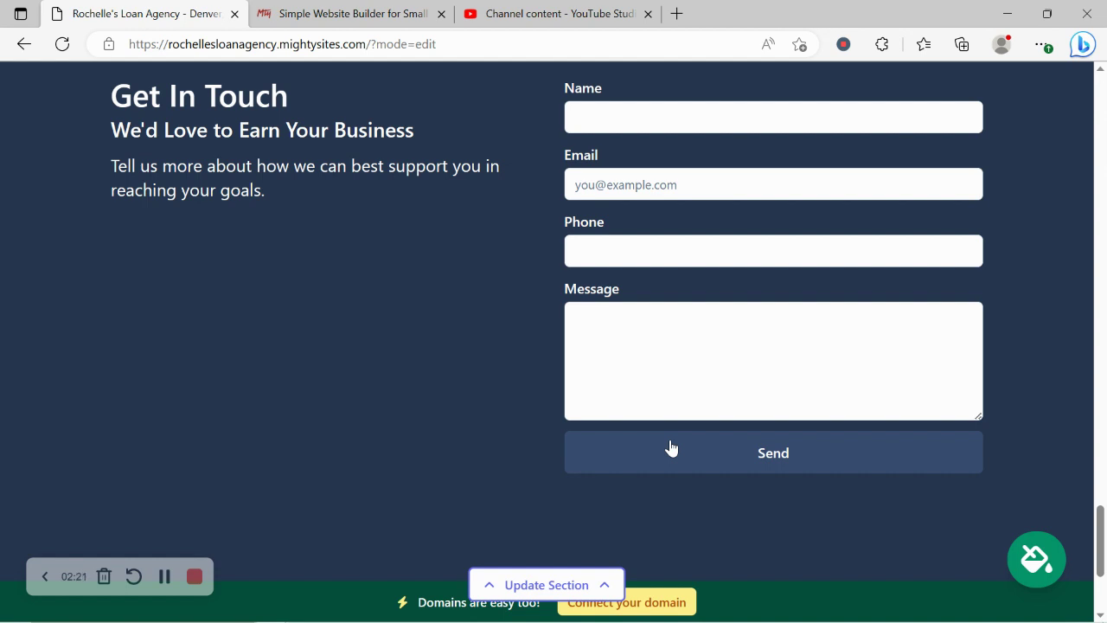
{"action": "scroll", "coordinate": [671, 447], "scroll_direction": "up", "scroll_amount": 8}
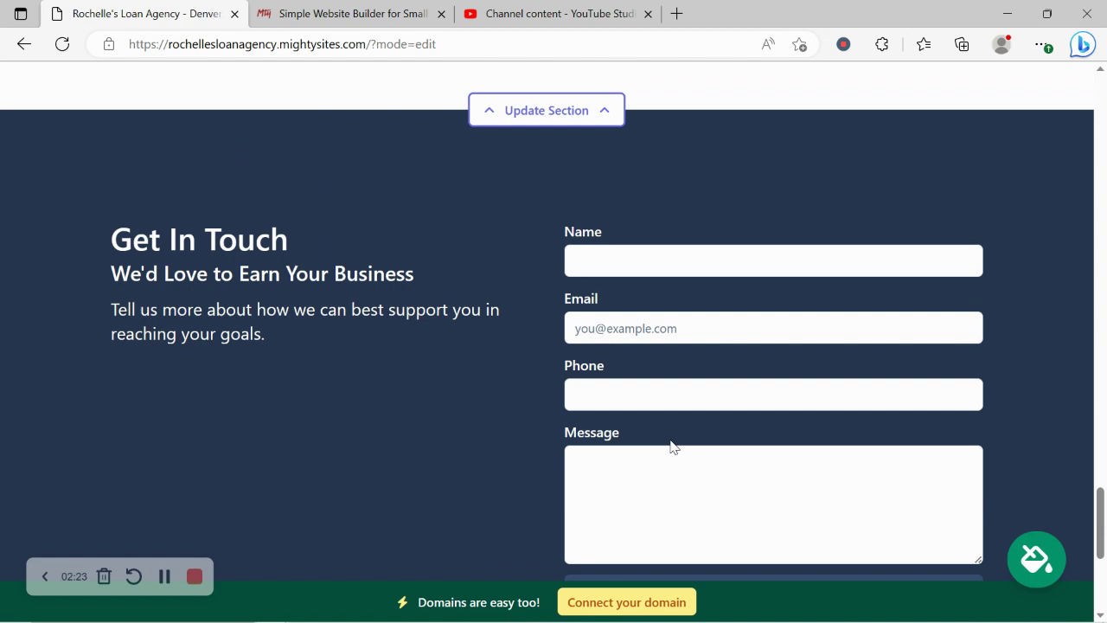
{"action": "scroll", "coordinate": [673, 446], "scroll_direction": "up", "scroll_amount": 7}
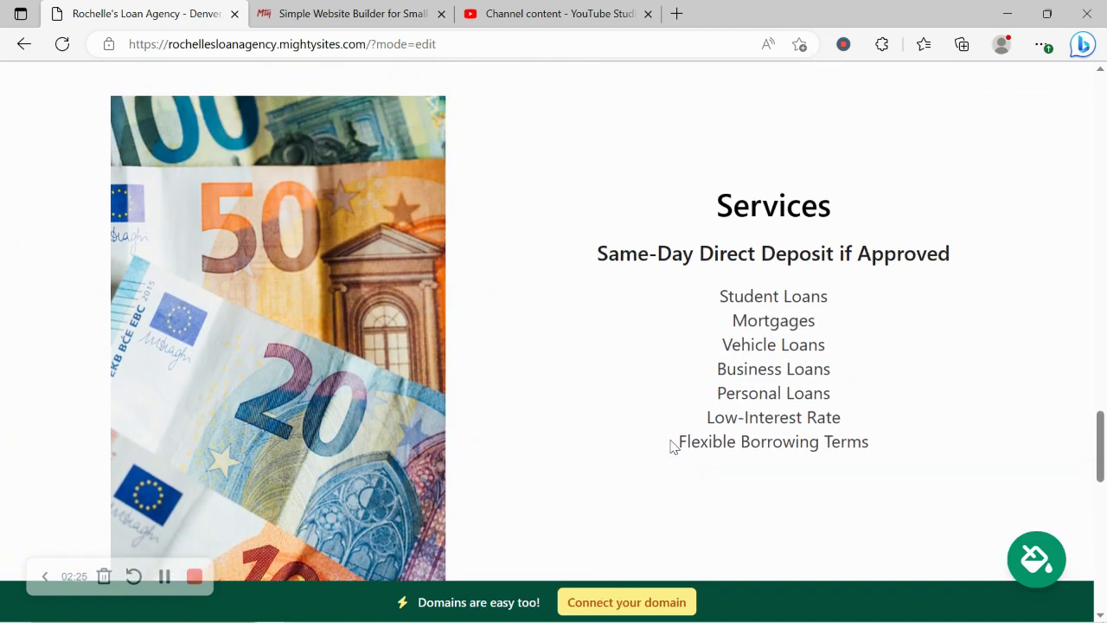
{"action": "scroll", "coordinate": [674, 446], "scroll_direction": "up", "scroll_amount": 1}
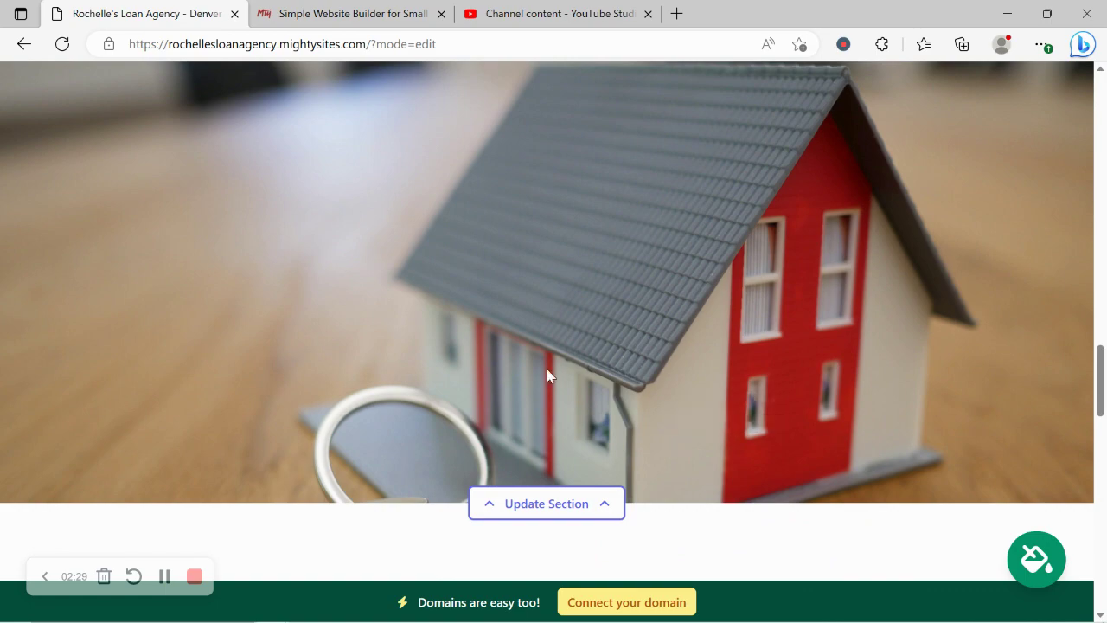
{"action": "scroll", "coordinate": [547, 368], "scroll_direction": "up", "scroll_amount": 7}
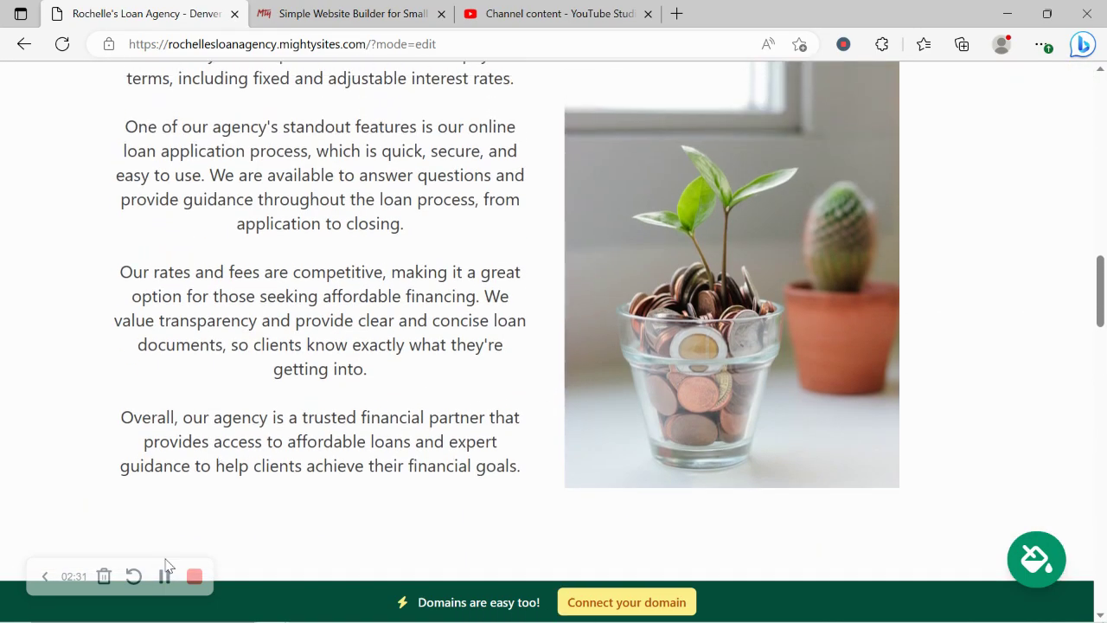
{"action": "scroll", "coordinate": [173, 574], "scroll_direction": "up", "scroll_amount": 2}
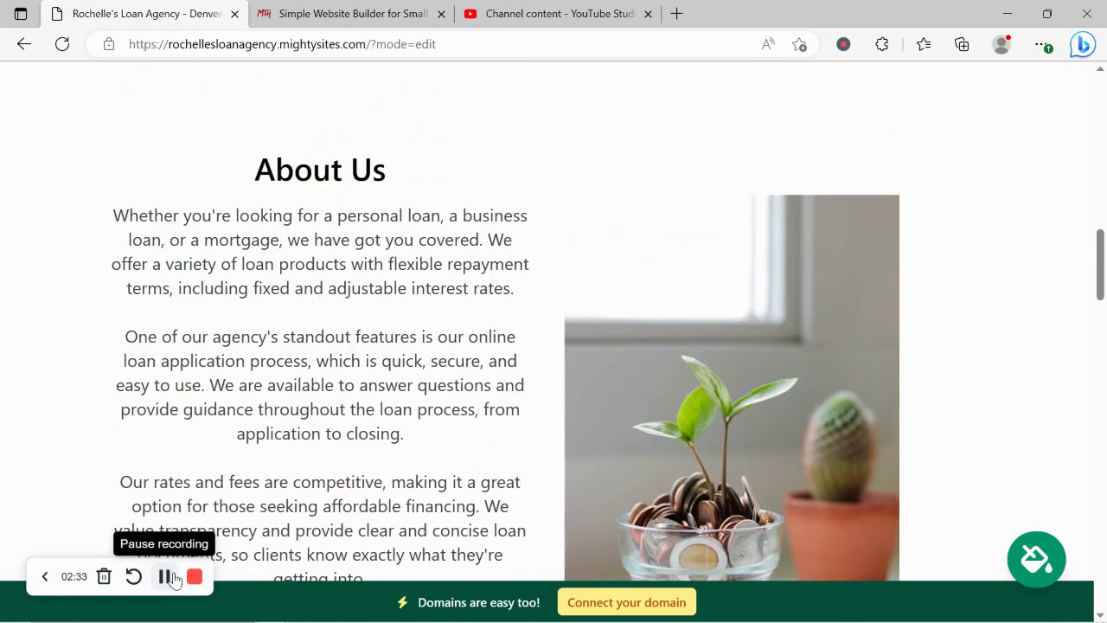
Step: Enter the organization email in the top contact bar and show it on the site
{"action": "scroll", "coordinate": [307, 408], "scroll_direction": "up", "scroll_amount": 10}
{"action": "scroll", "coordinate": [307, 412], "scroll_direction": "up", "scroll_amount": 3}
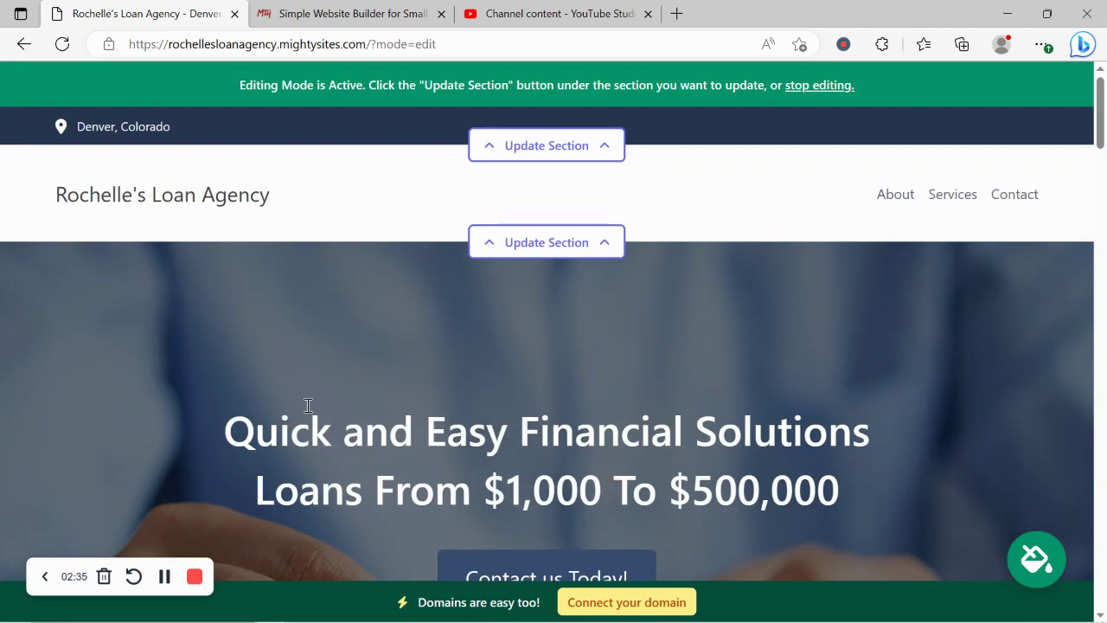
{"action": "left_click", "coordinate": [559, 159]}
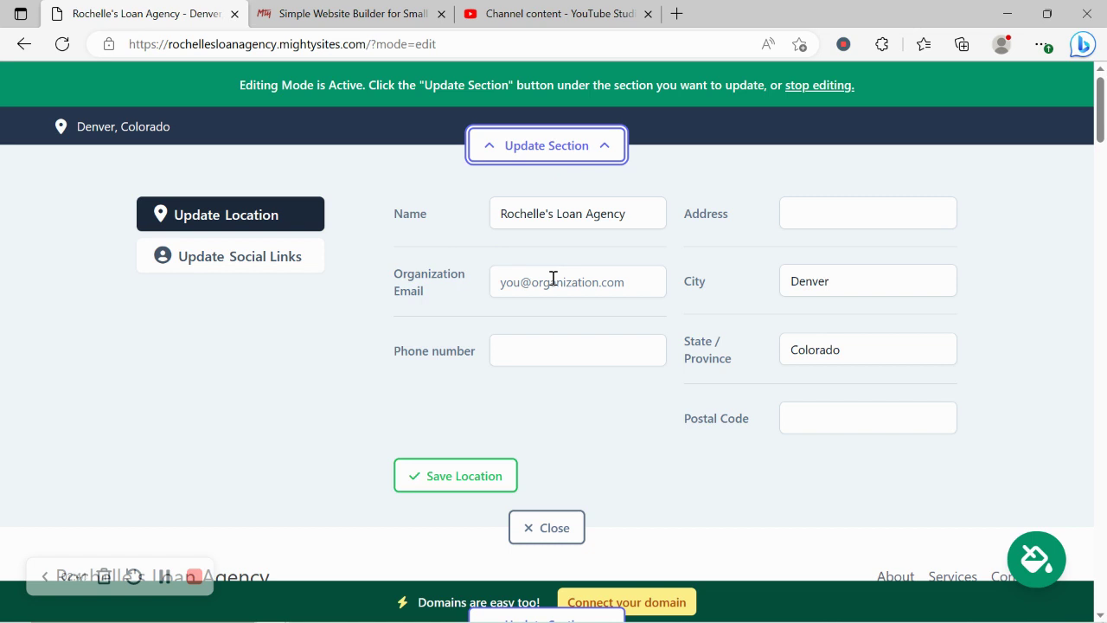
{"action": "left_click", "coordinate": [553, 279]}
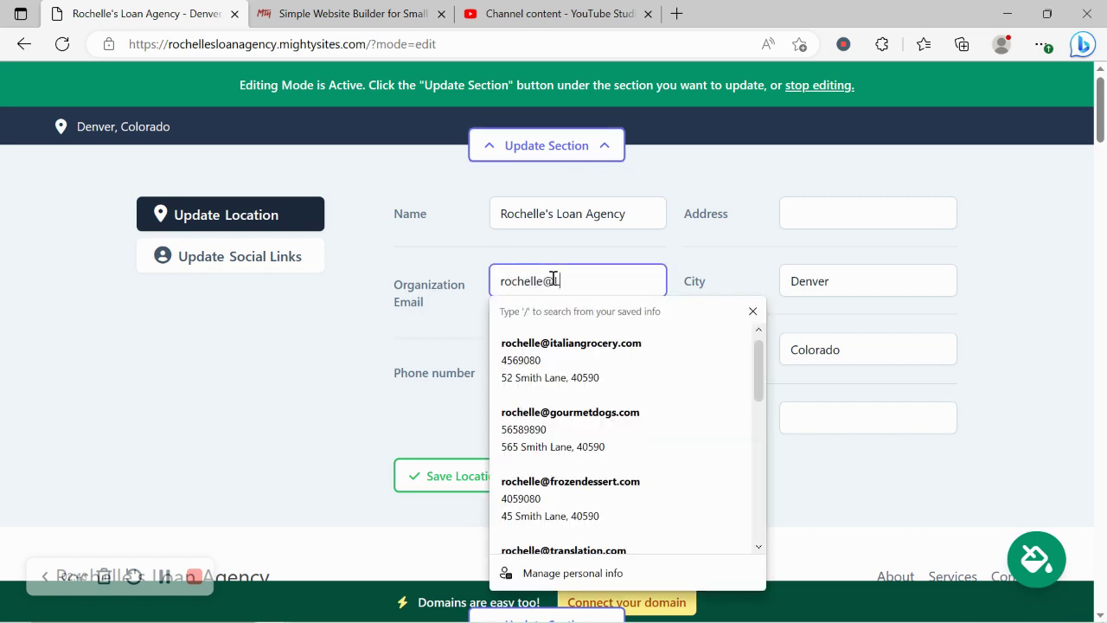
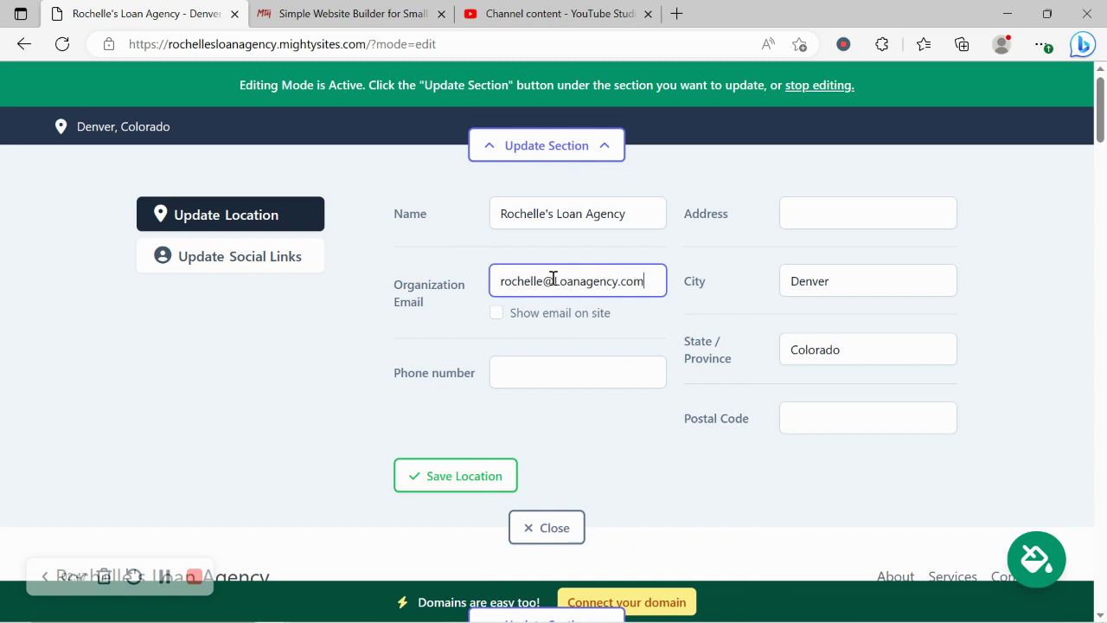
{"action": "left_click", "coordinate": [494, 322]}
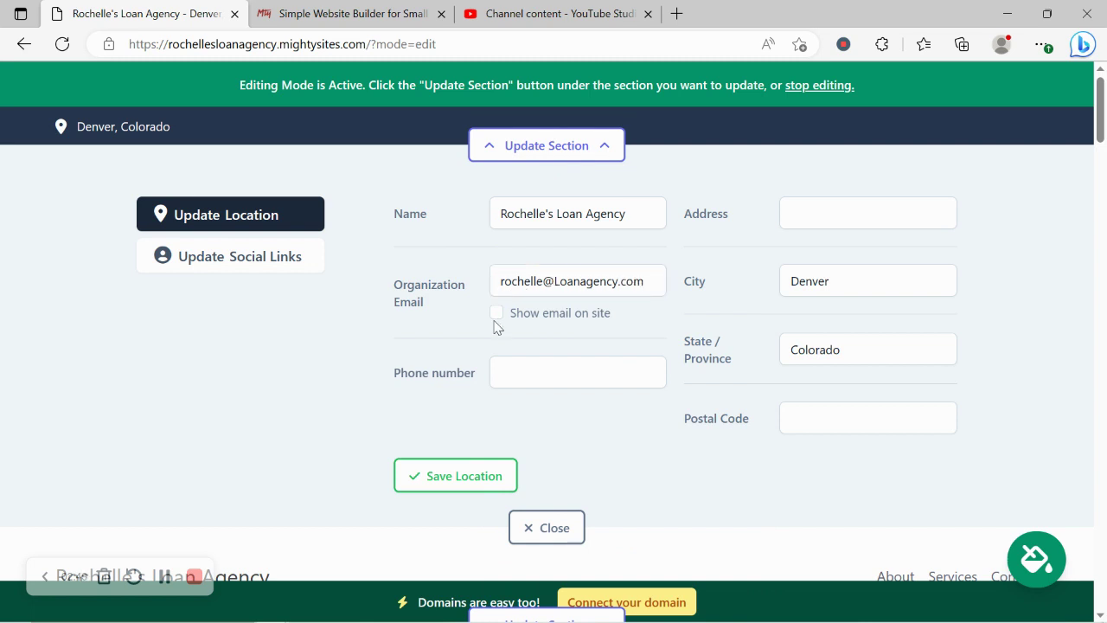
{"action": "left_click", "coordinate": [497, 316]}
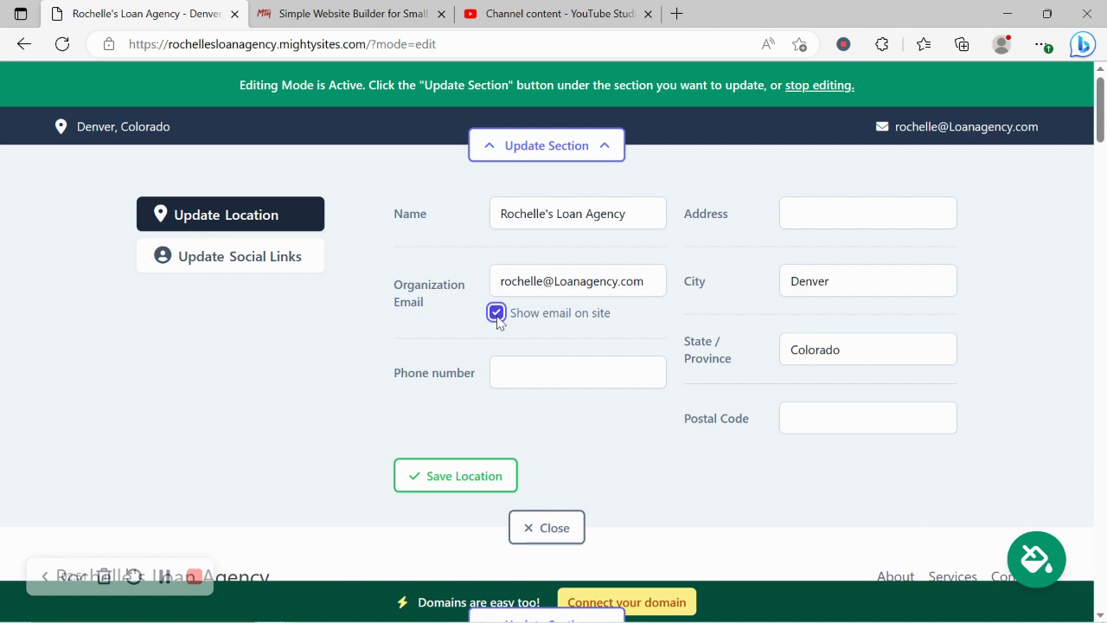
Step: Enter the phone number, street address and postal code, then save the location
{"action": "left_click", "coordinate": [544, 361]}
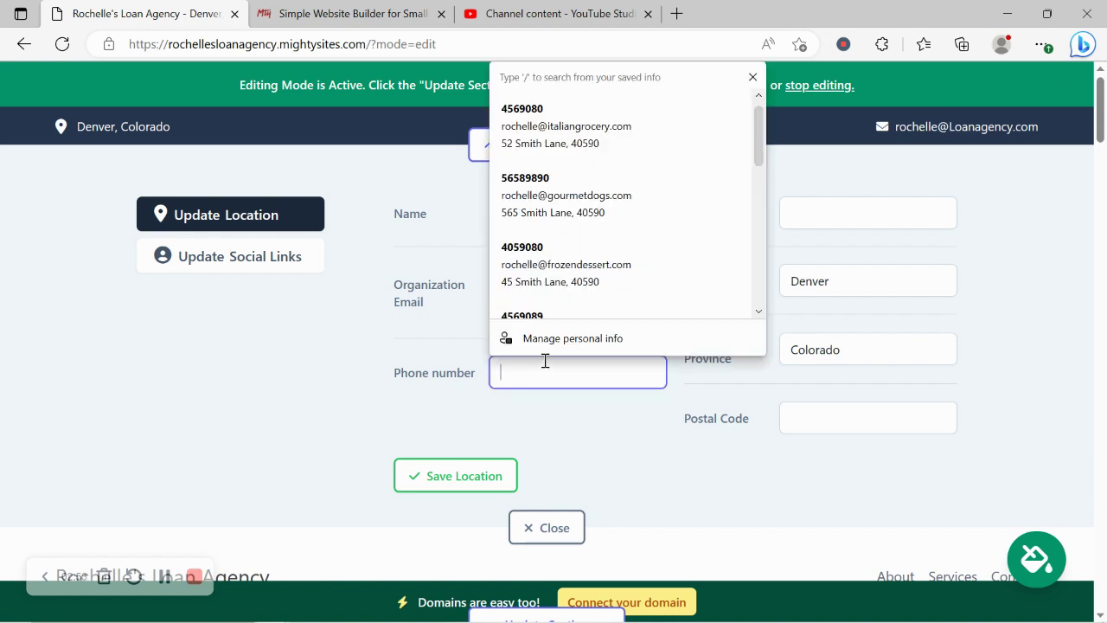
{"action": "type", "text": "457-78909"}
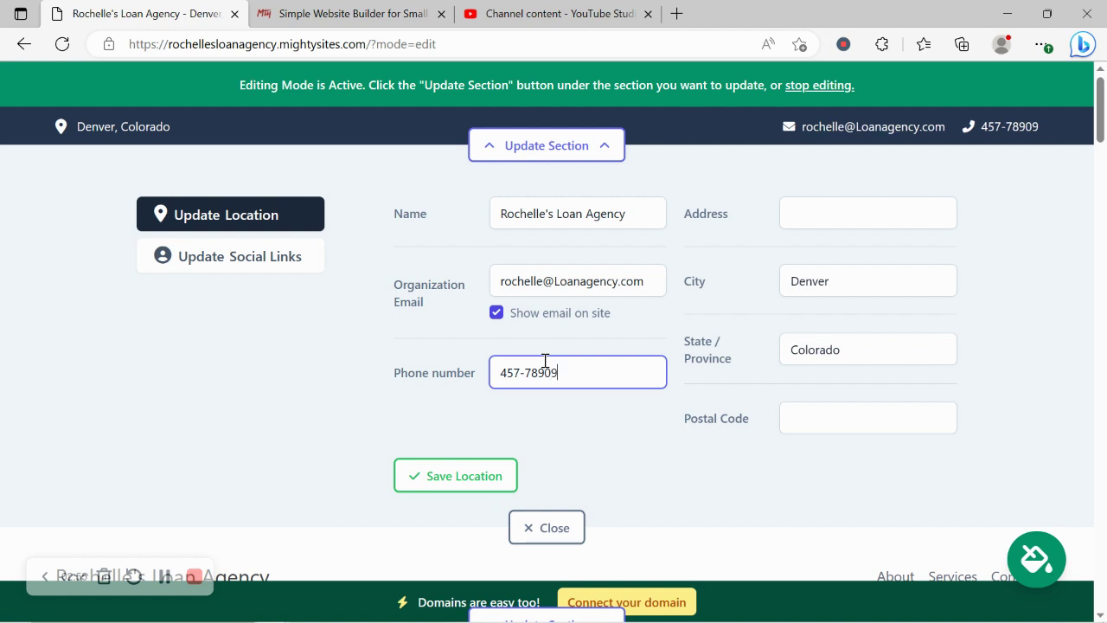
{"action": "key", "text": "BackSpace"}
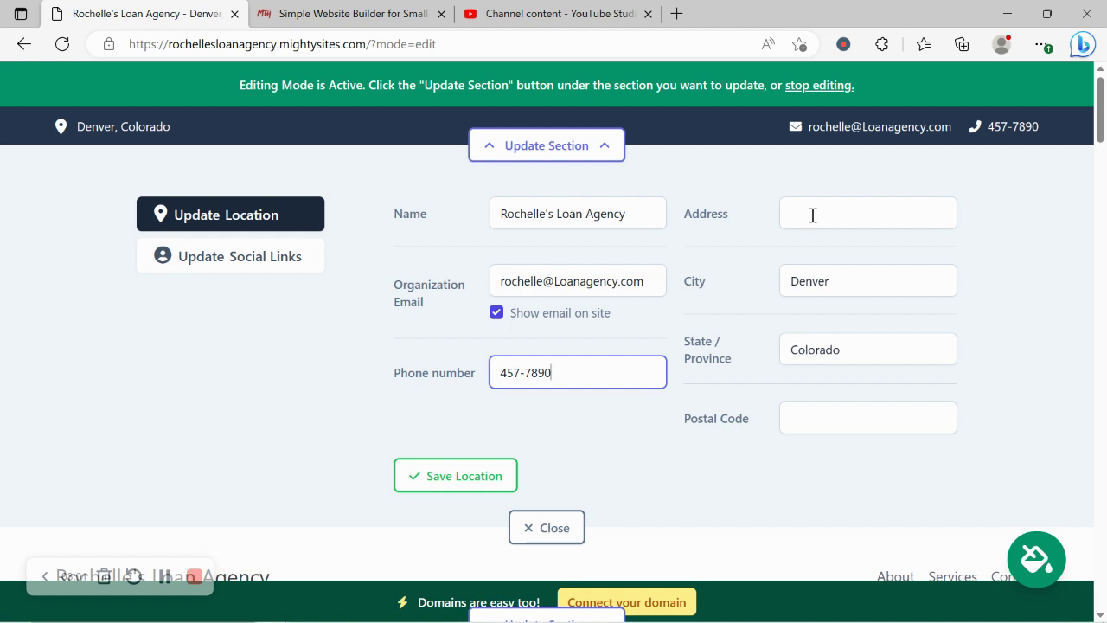
{"action": "left_click", "coordinate": [812, 215]}
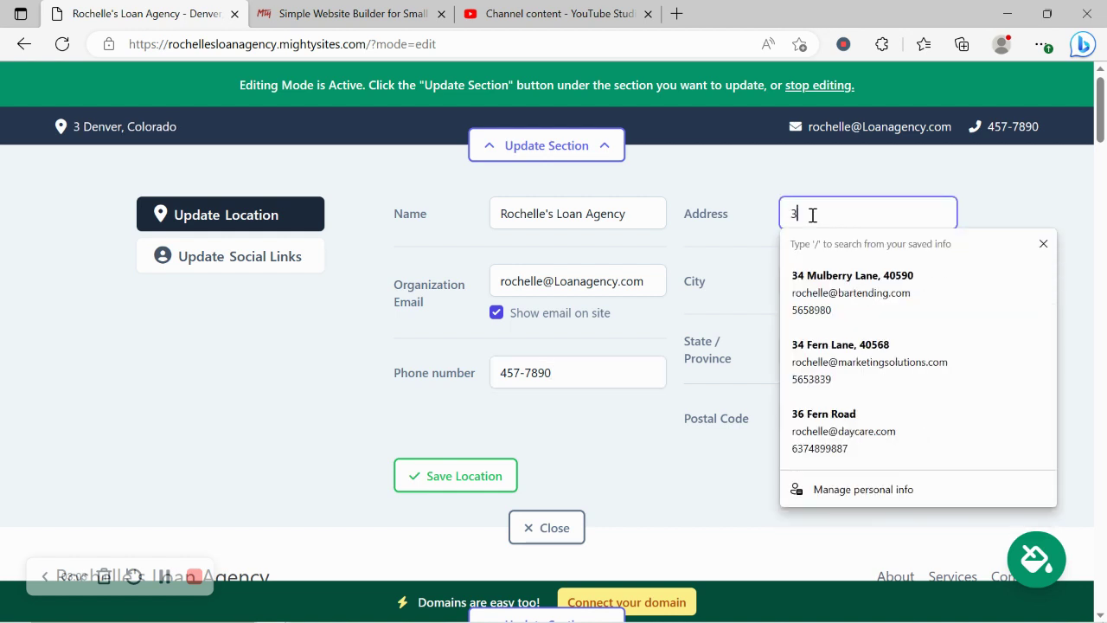
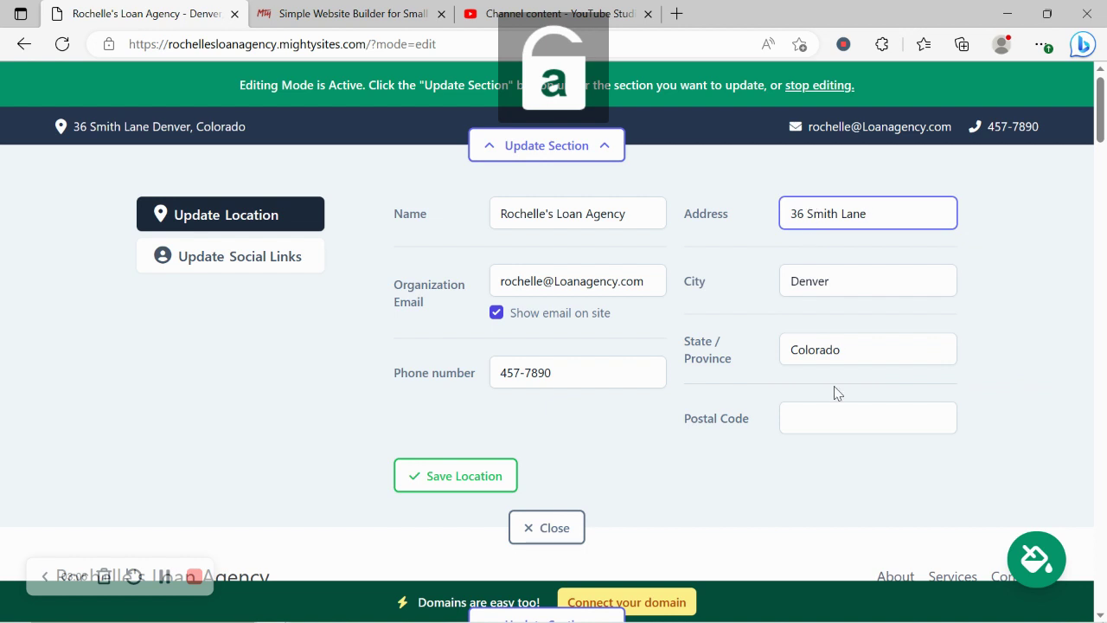
{"action": "left_click", "coordinate": [845, 428]}
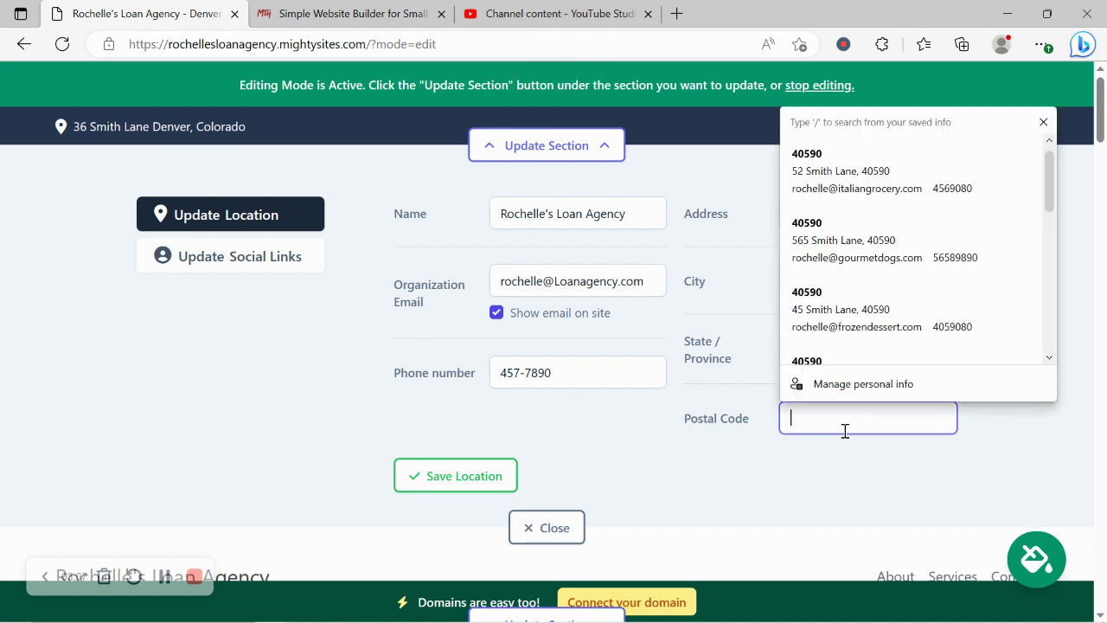
{"action": "type", "text": "40590"}
{"action": "left_click", "coordinate": [425, 489]}
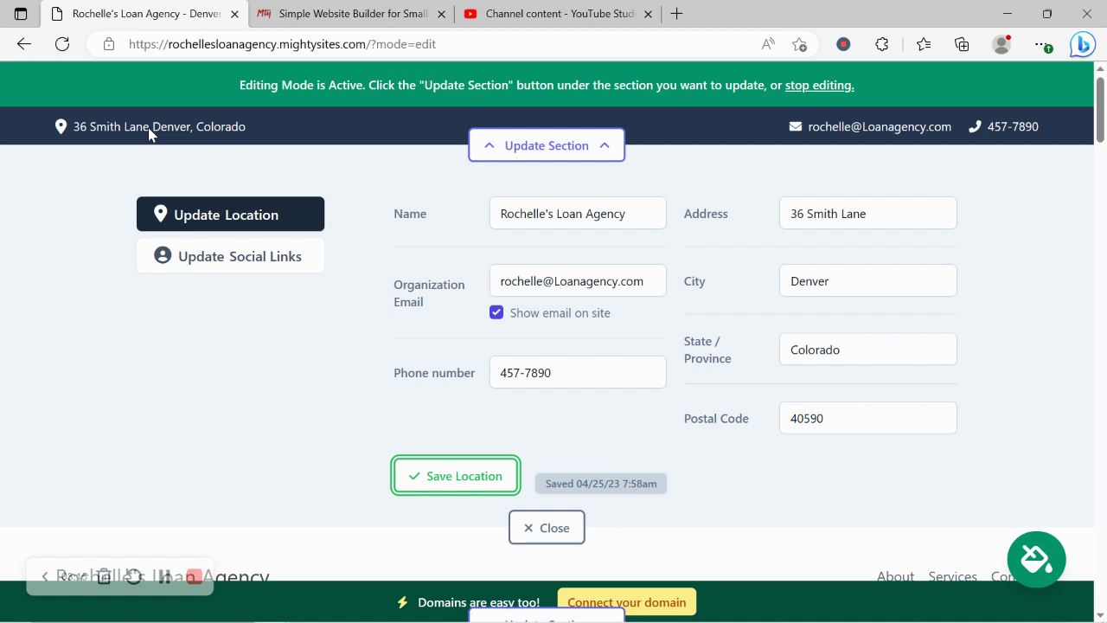
Step: Enter the Instagram handle and the Twitter handle 'mightysitesusa' as social links
{"action": "left_click", "coordinate": [239, 266]}
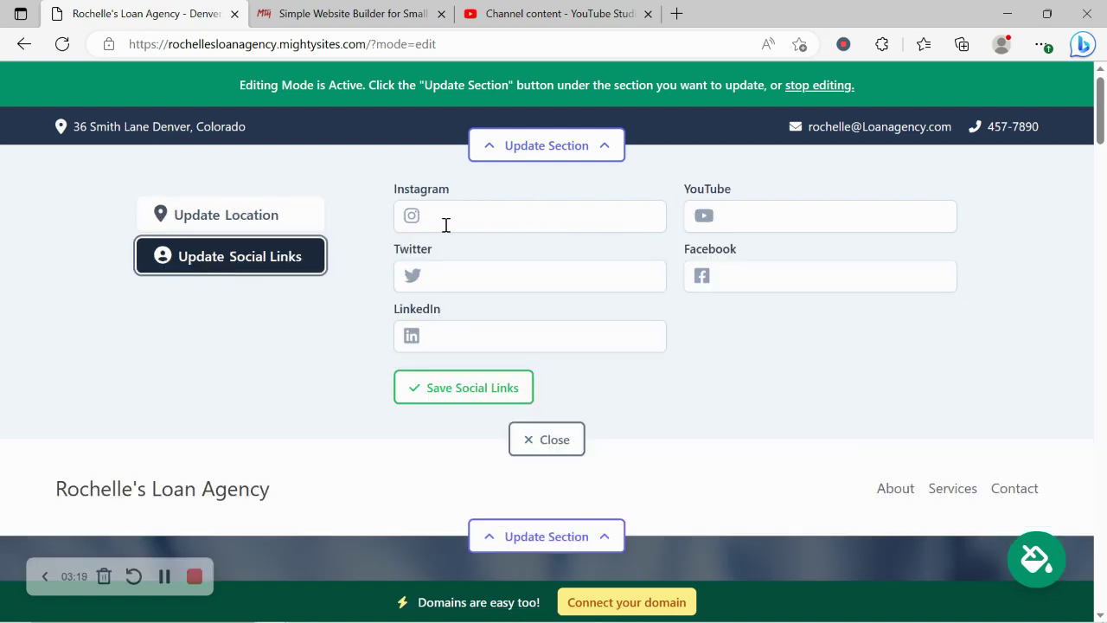
{"action": "left_click", "coordinate": [472, 231]}
{"action": "type", "text": "mightysites"}
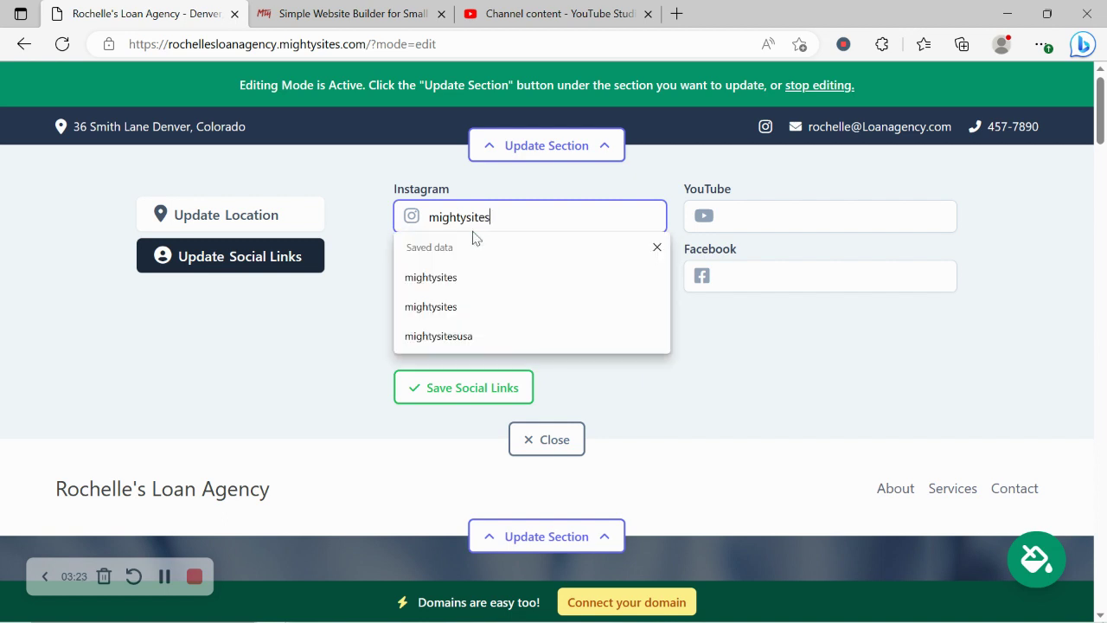
{"action": "key", "text": "Down"}
{"action": "key", "text": "Return"}
{"action": "left_click", "coordinate": [487, 268]}
{"action": "type", "text": "mig"}
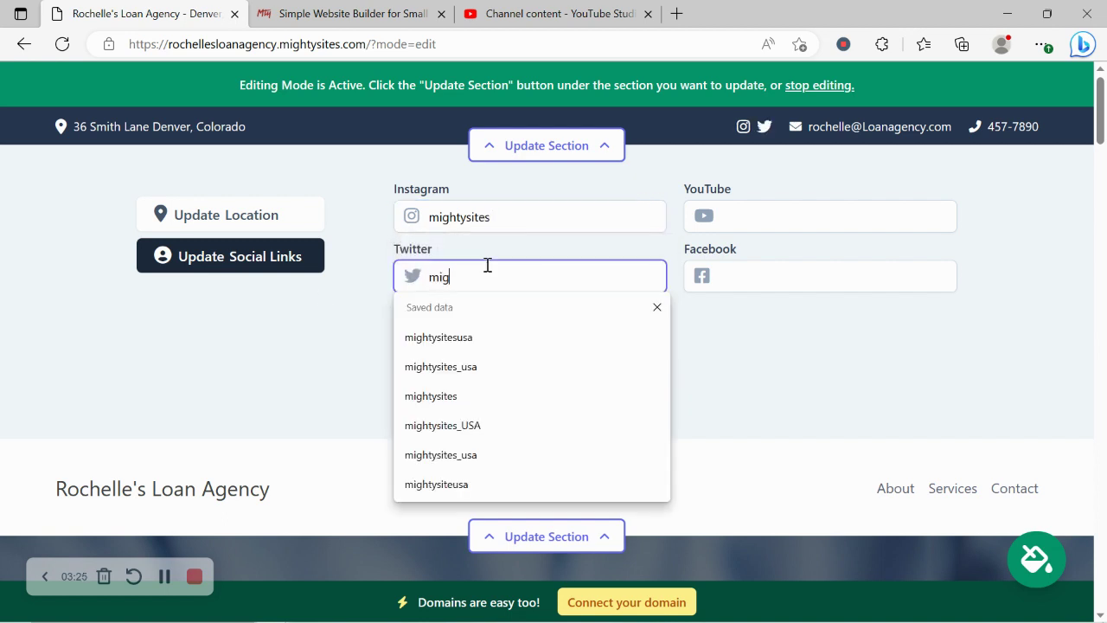
{"action": "type", "text": "htysitesusa"}
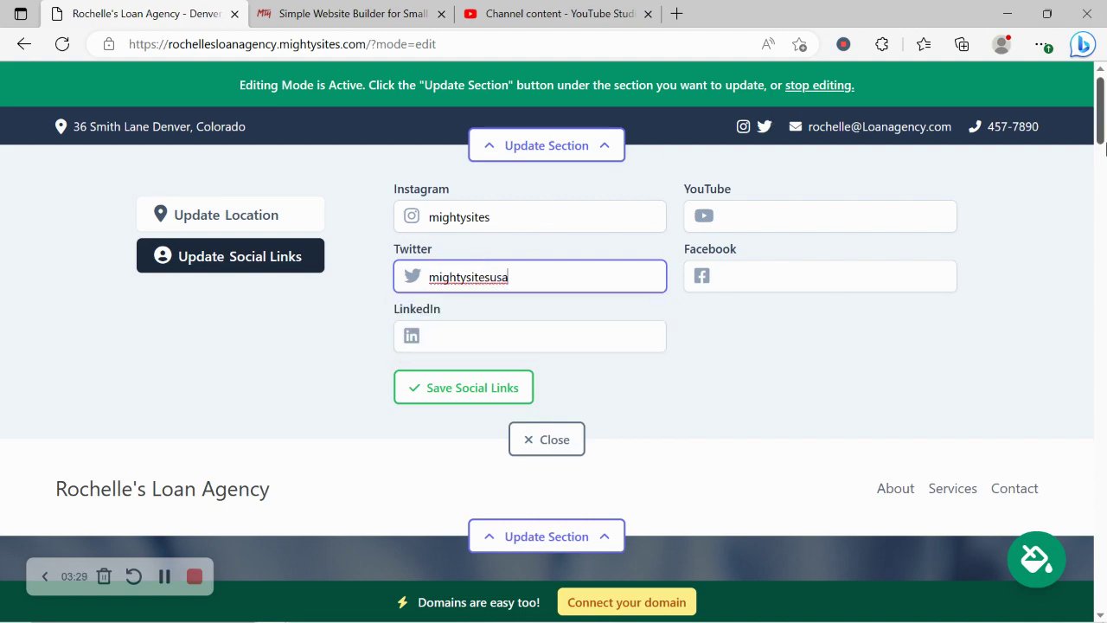
Step: Save the social links and close the social links editor
{"action": "scroll", "coordinate": [863, 467], "scroll_direction": "down", "scroll_amount": 15}
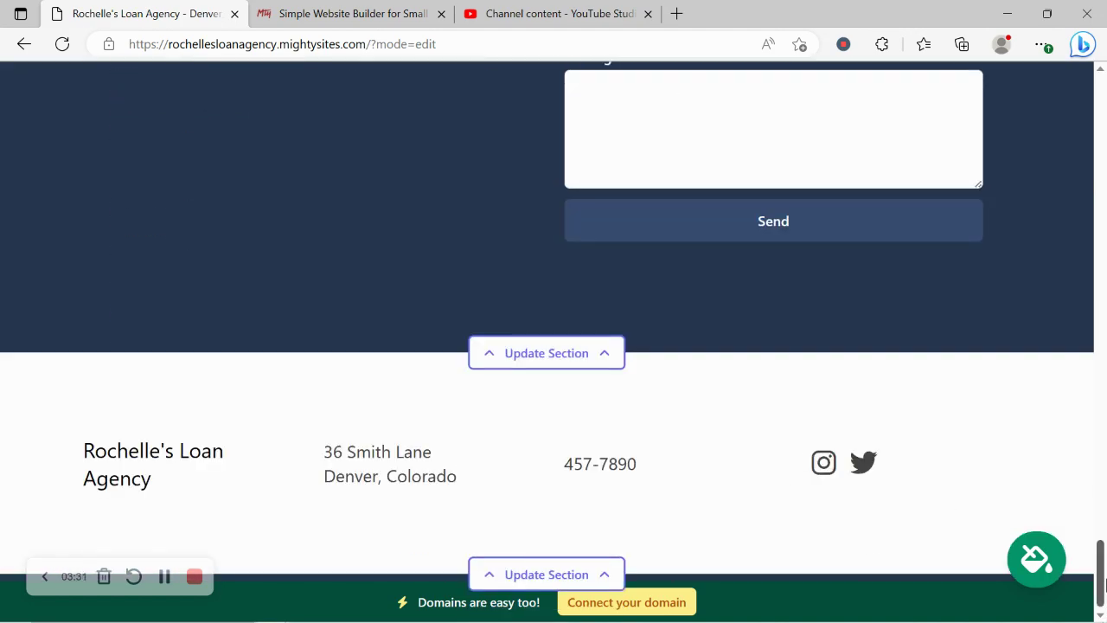
{"action": "left_click_drag", "start_coordinate": [1101, 574], "coordinate": [1101, 145]}
{"action": "scroll", "coordinate": [729, 143], "scroll_direction": "up", "scroll_amount": 1}
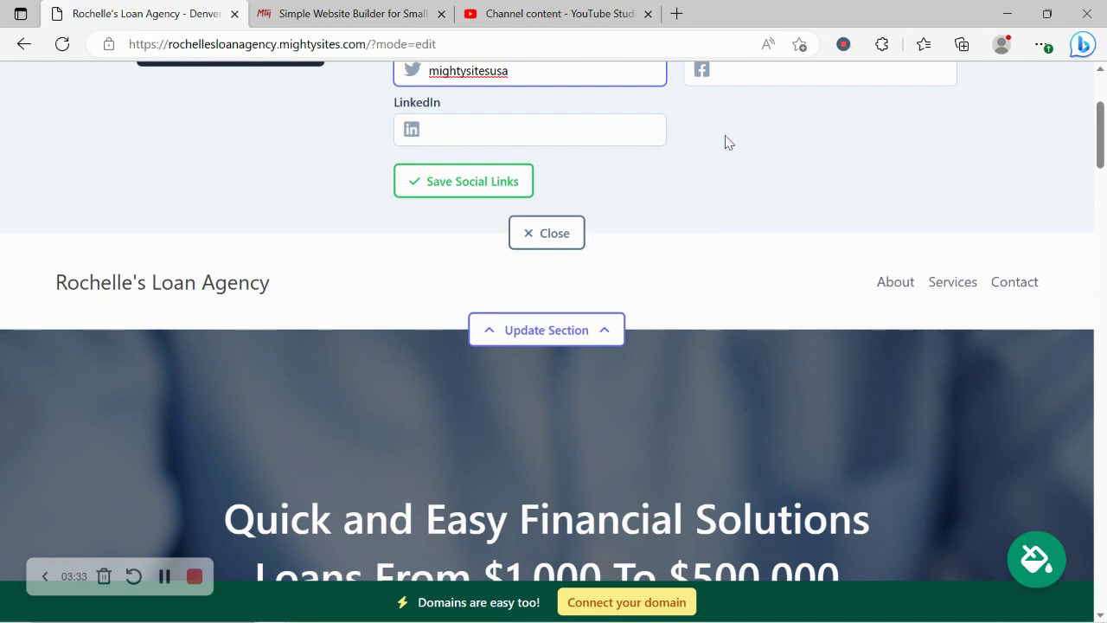
{"action": "left_click", "coordinate": [499, 181]}
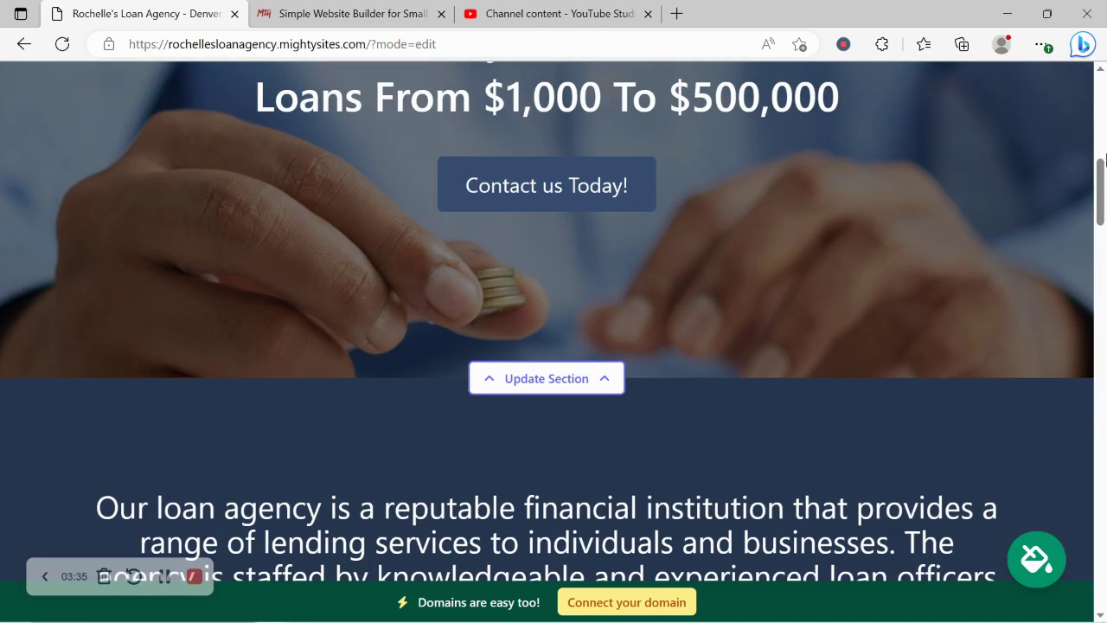
{"action": "scroll", "coordinate": [1103, 155], "scroll_direction": "up", "scroll_amount": 5}
{"action": "left_click", "coordinate": [568, 168]}
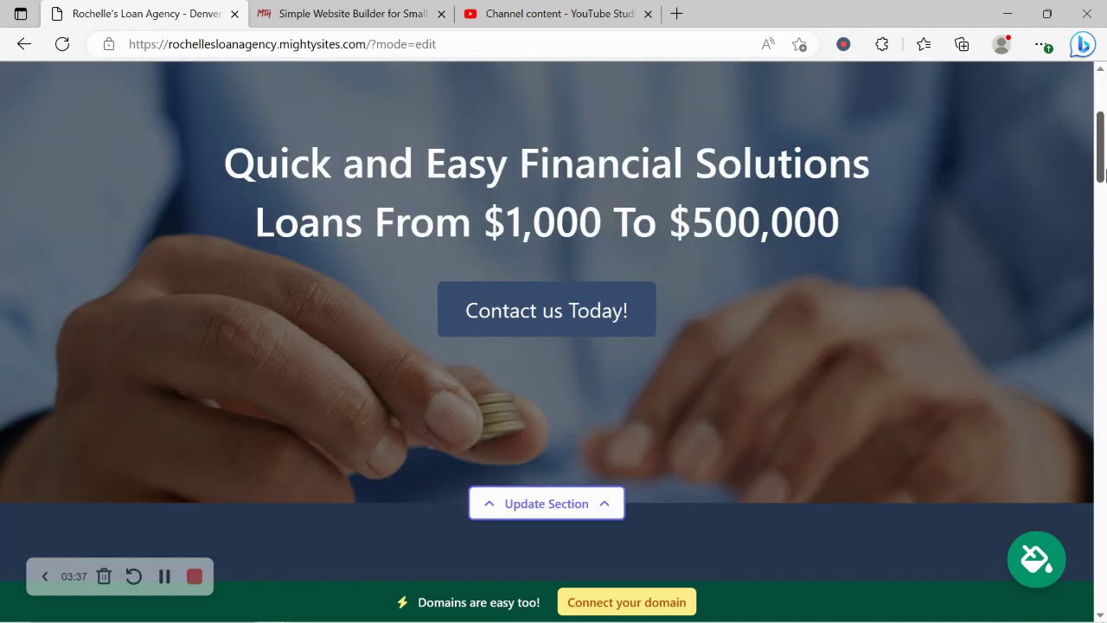
{"action": "scroll", "coordinate": [1100, 173], "scroll_direction": "up", "scroll_amount": 5}
Step: Upload the Mighty Sites logo image as the header logo
{"action": "left_click", "coordinate": [586, 239]}
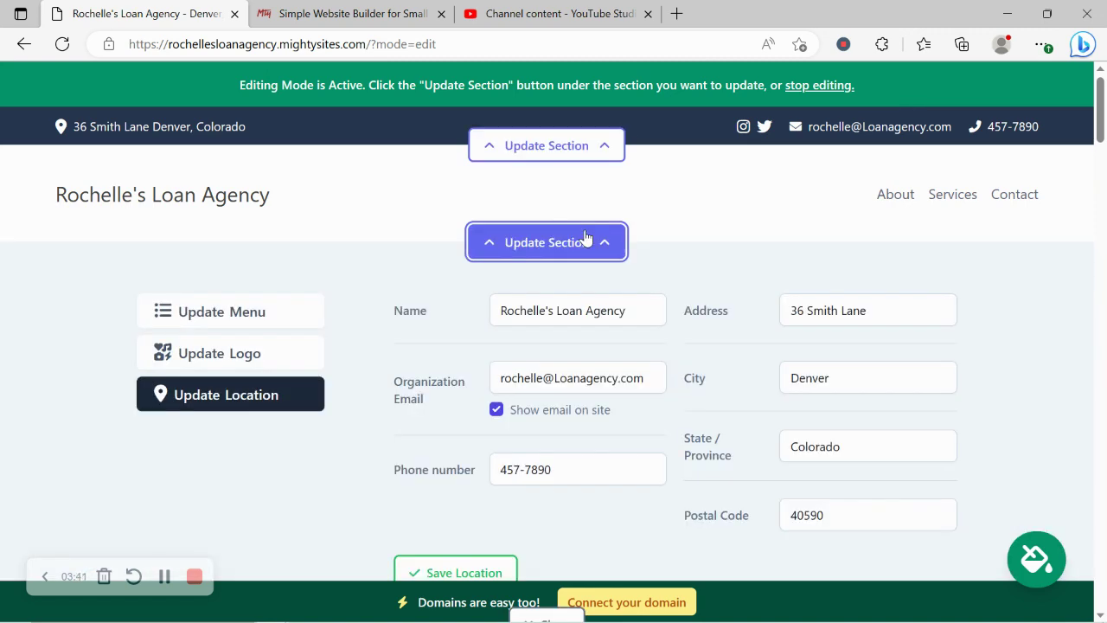
{"action": "left_click", "coordinate": [270, 353]}
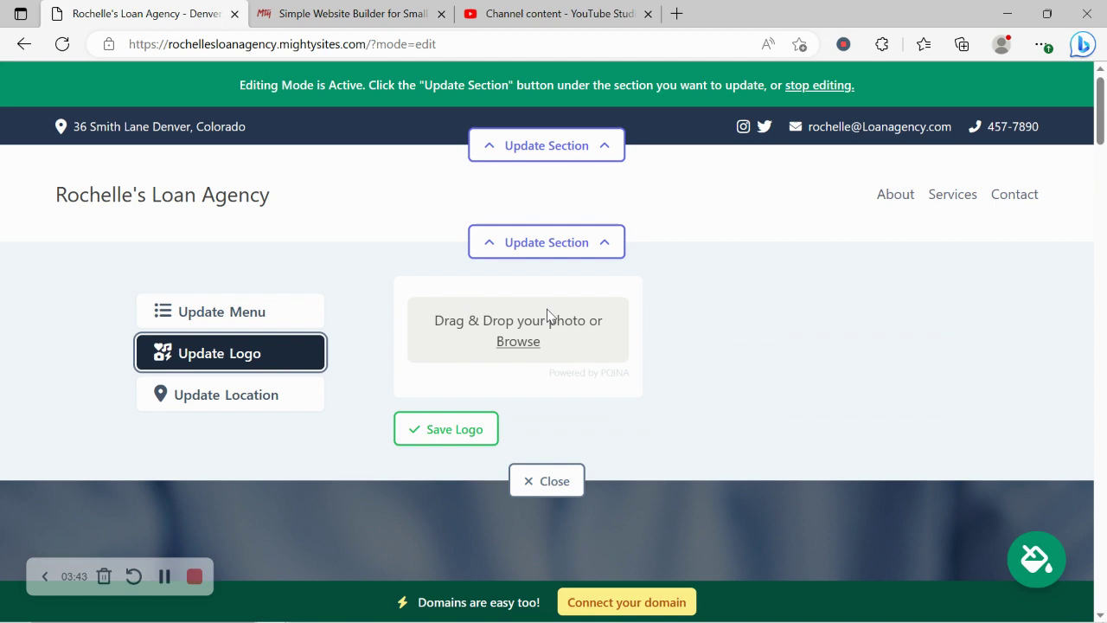
{"action": "left_click", "coordinate": [519, 350]}
{"action": "double_click", "coordinate": [499, 153]}
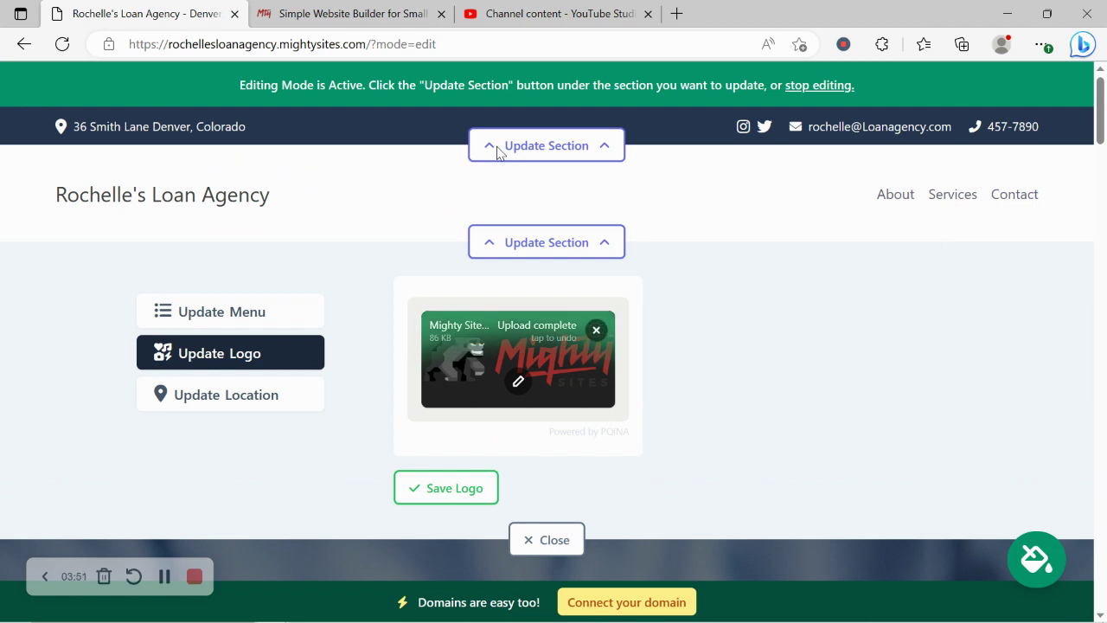
{"action": "left_click", "coordinate": [519, 380]}
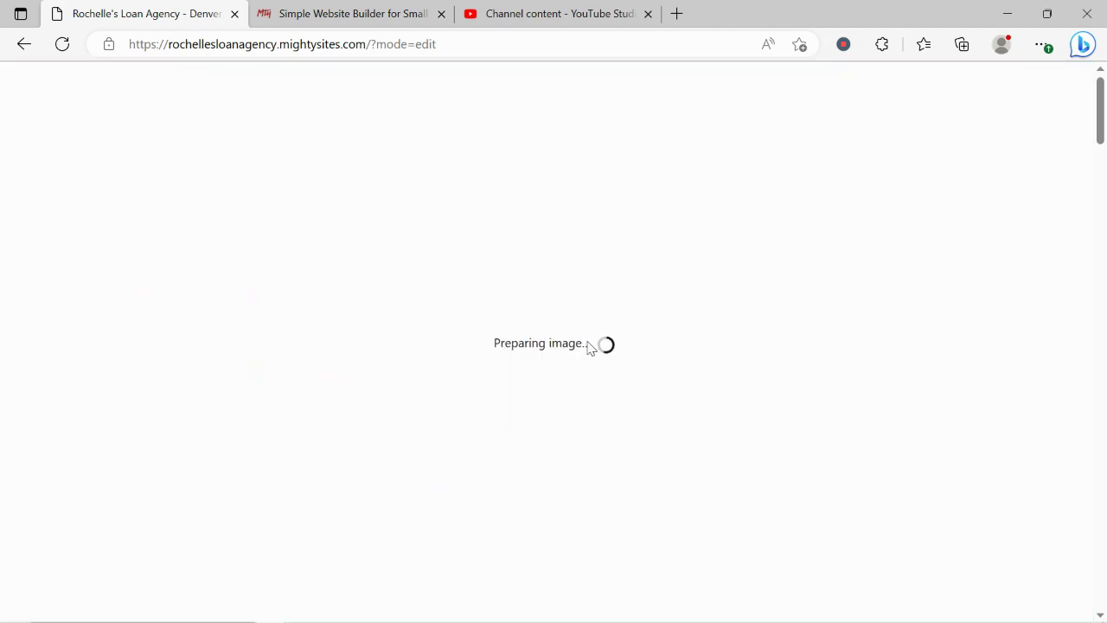
Step: Crop the empty space above and below the logo, save it, and make it one size smaller
{"action": "left_click_drag", "start_coordinate": [197, 179], "coordinate": [202, 215]}
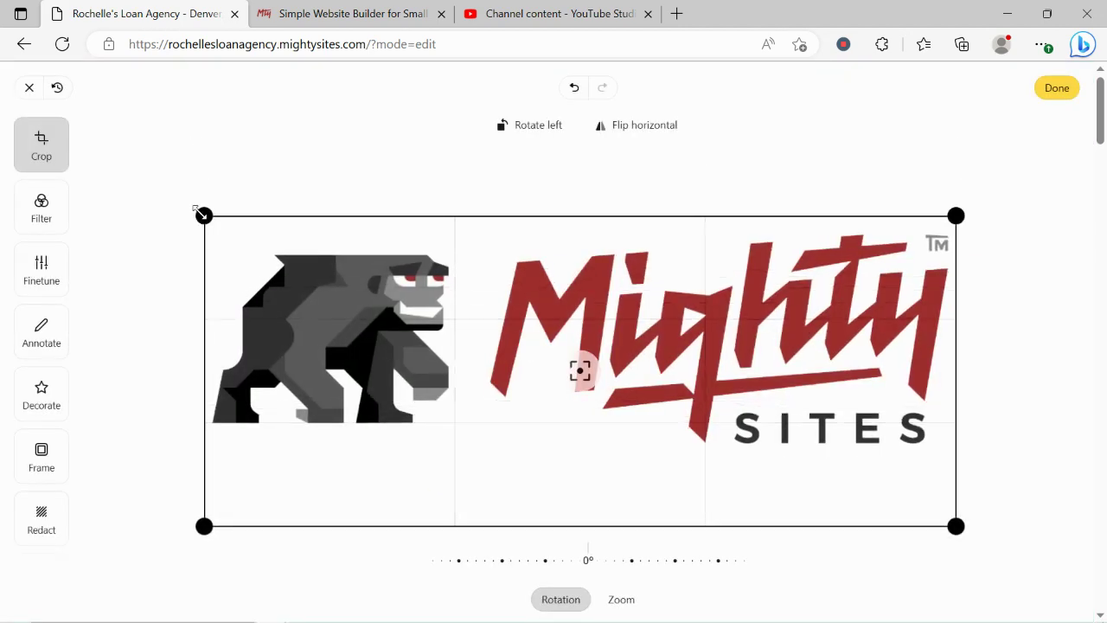
{"action": "left_click_drag", "start_coordinate": [190, 527], "coordinate": [199, 476]}
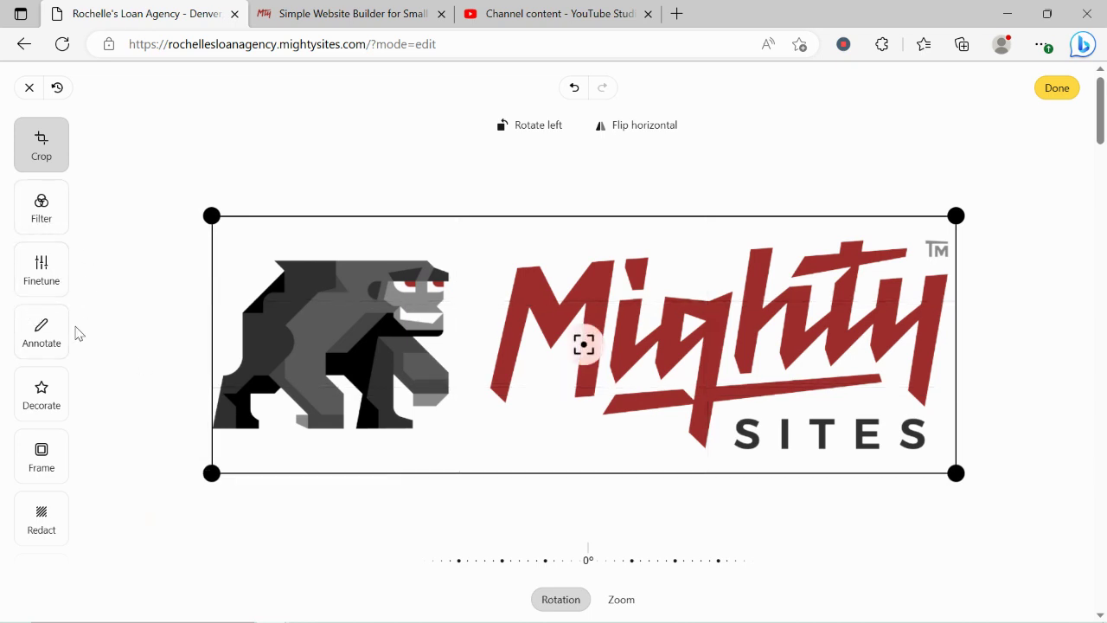
{"action": "left_click", "coordinate": [1055, 88]}
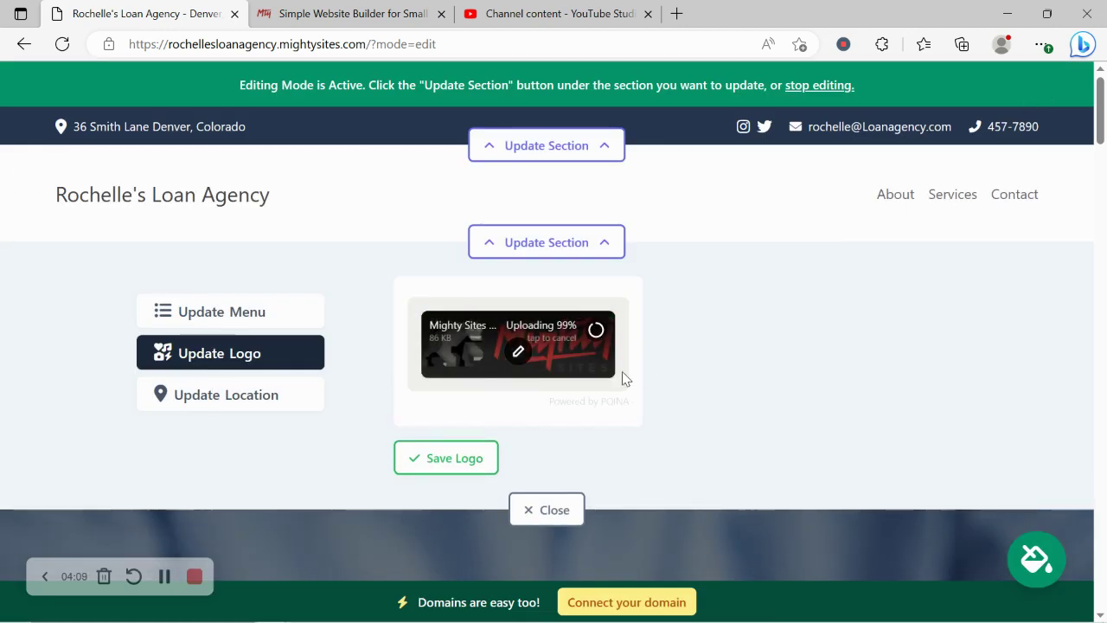
{"action": "left_click", "coordinate": [459, 458]}
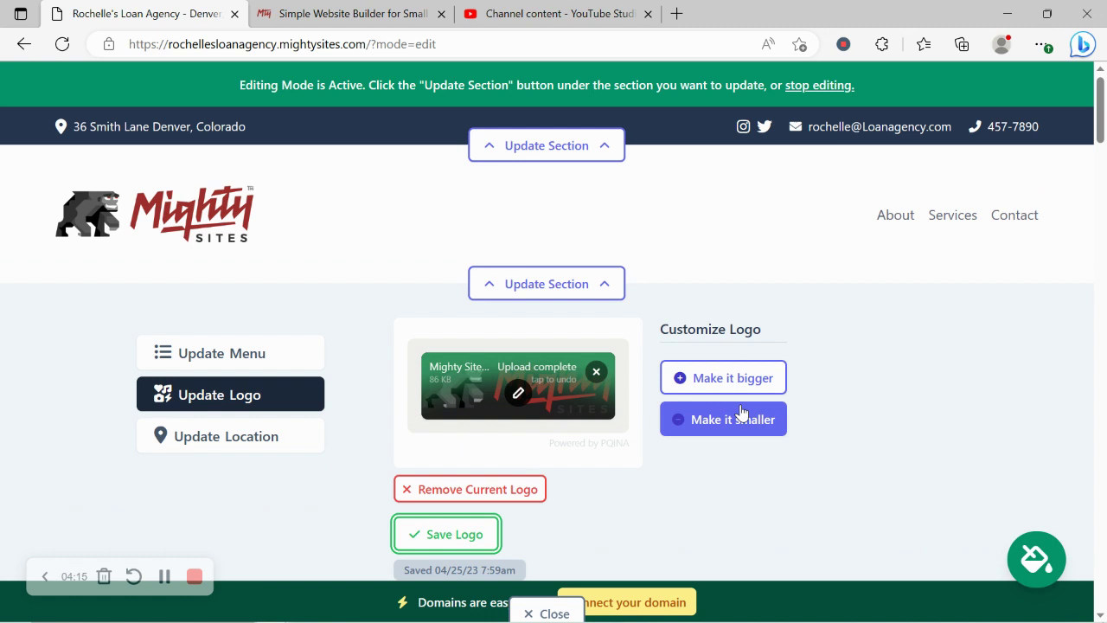
{"action": "left_click", "coordinate": [741, 417]}
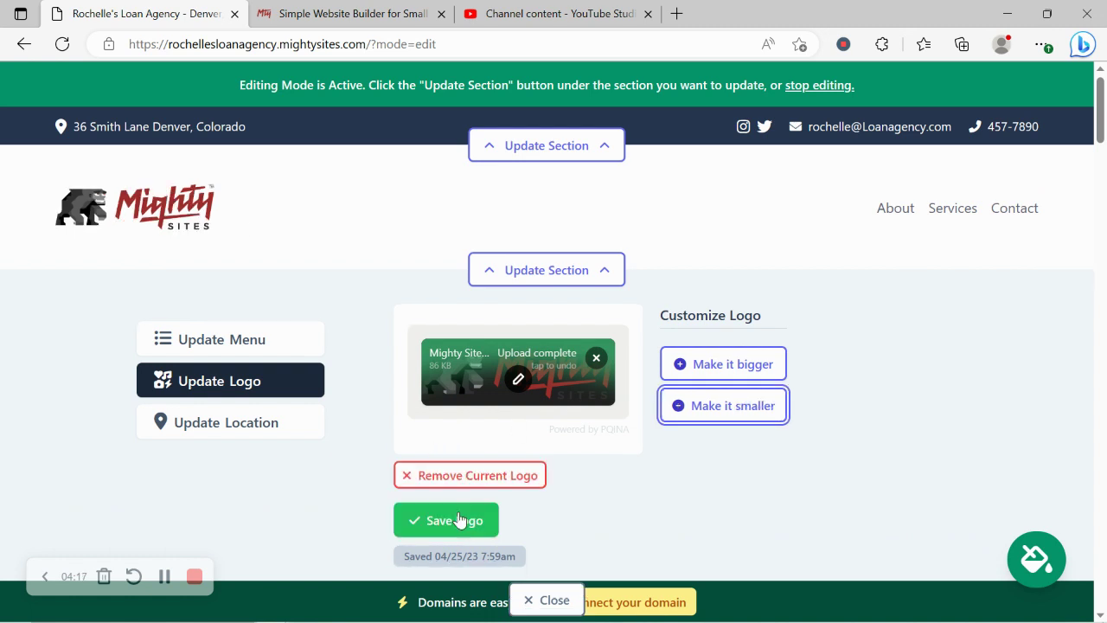
{"action": "left_click", "coordinate": [459, 520]}
{"action": "scroll", "coordinate": [487, 554], "scroll_direction": "down", "scroll_amount": 1}
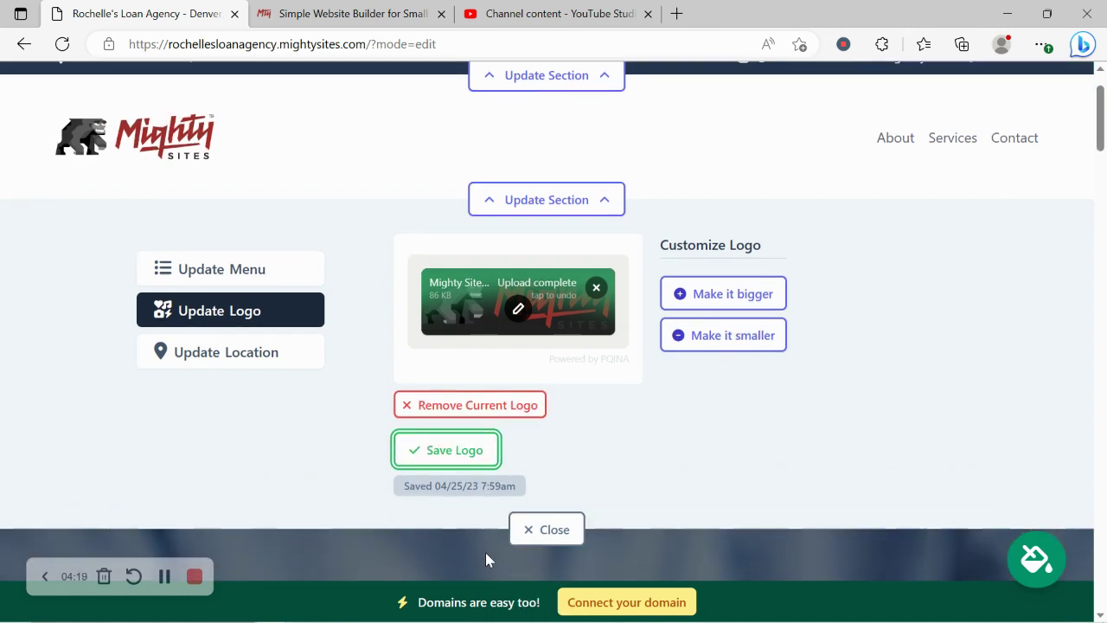
{"action": "left_click", "coordinate": [533, 528]}
{"action": "scroll", "coordinate": [591, 444], "scroll_direction": "down", "scroll_amount": 6}
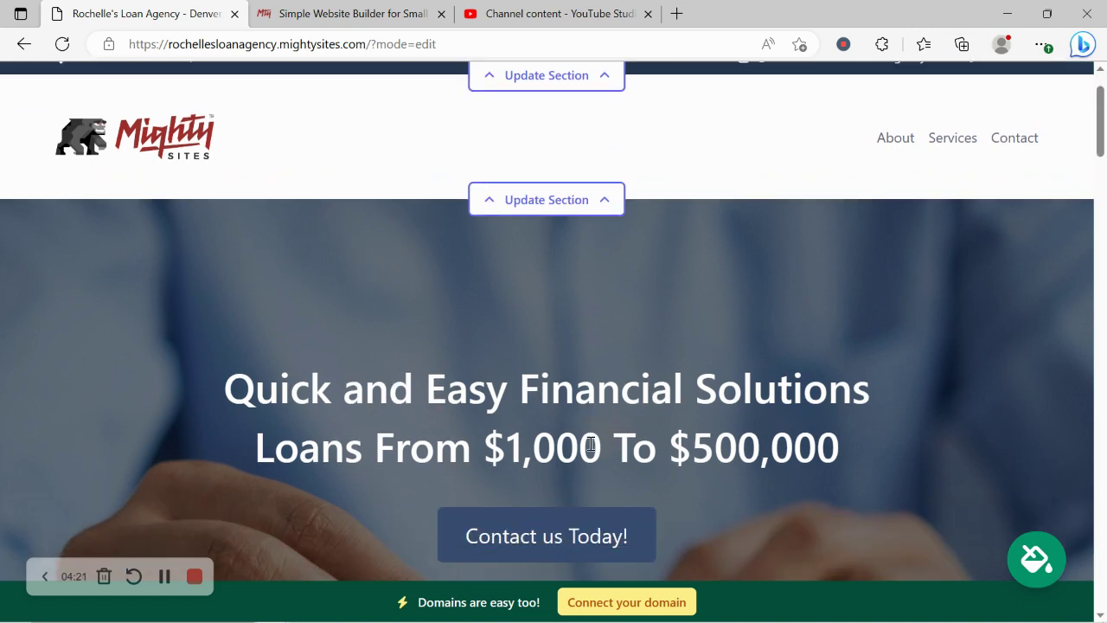
{"action": "scroll", "coordinate": [590, 444], "scroll_direction": "down", "scroll_amount": 1}
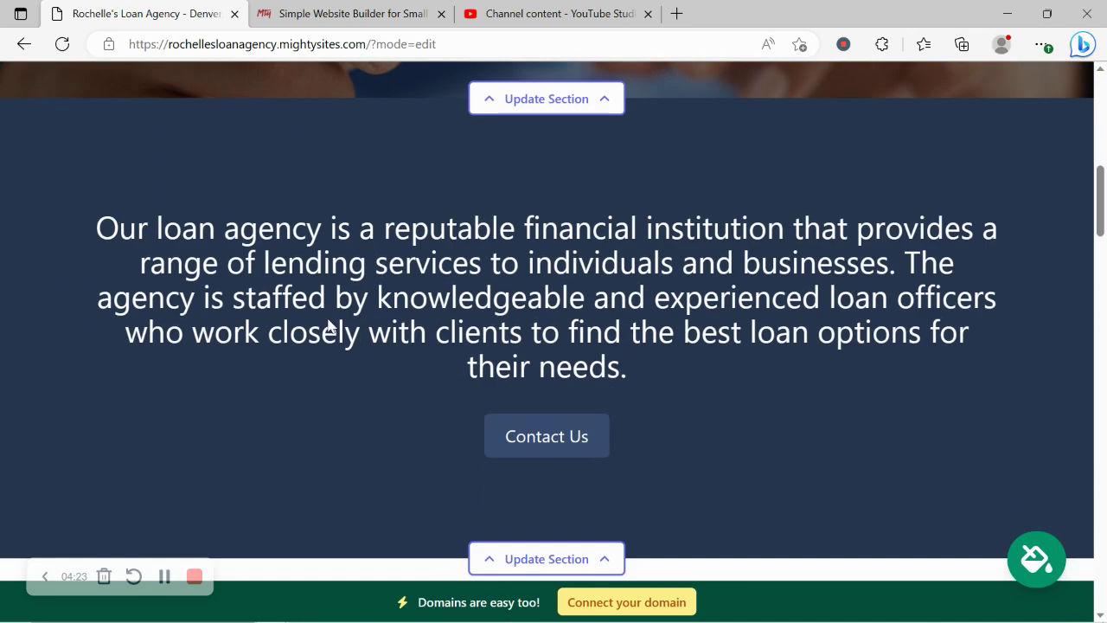
{"action": "left_click_drag", "start_coordinate": [91, 182], "coordinate": [765, 395]}
{"action": "left_click", "coordinate": [354, 423]}
{"action": "scroll", "coordinate": [354, 423], "scroll_direction": "down", "scroll_amount": 3}
{"action": "scroll", "coordinate": [354, 422], "scroll_direction": "down", "scroll_amount": 5}
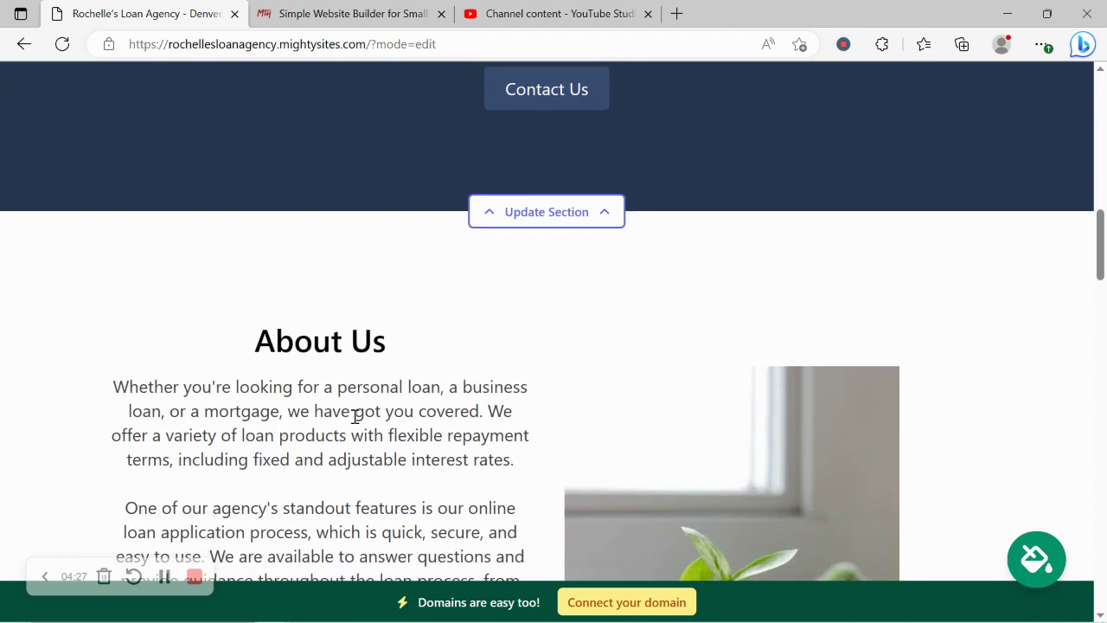
{"action": "scroll", "coordinate": [354, 423], "scroll_direction": "down", "scroll_amount": 8}
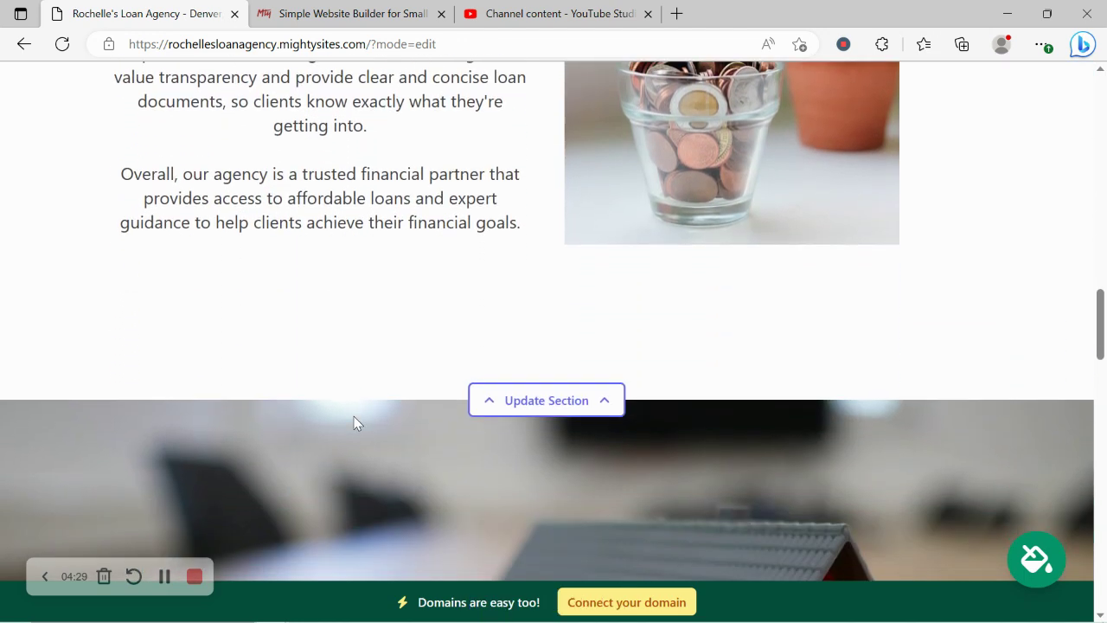
{"action": "scroll", "coordinate": [354, 422], "scroll_direction": "down", "scroll_amount": 3}
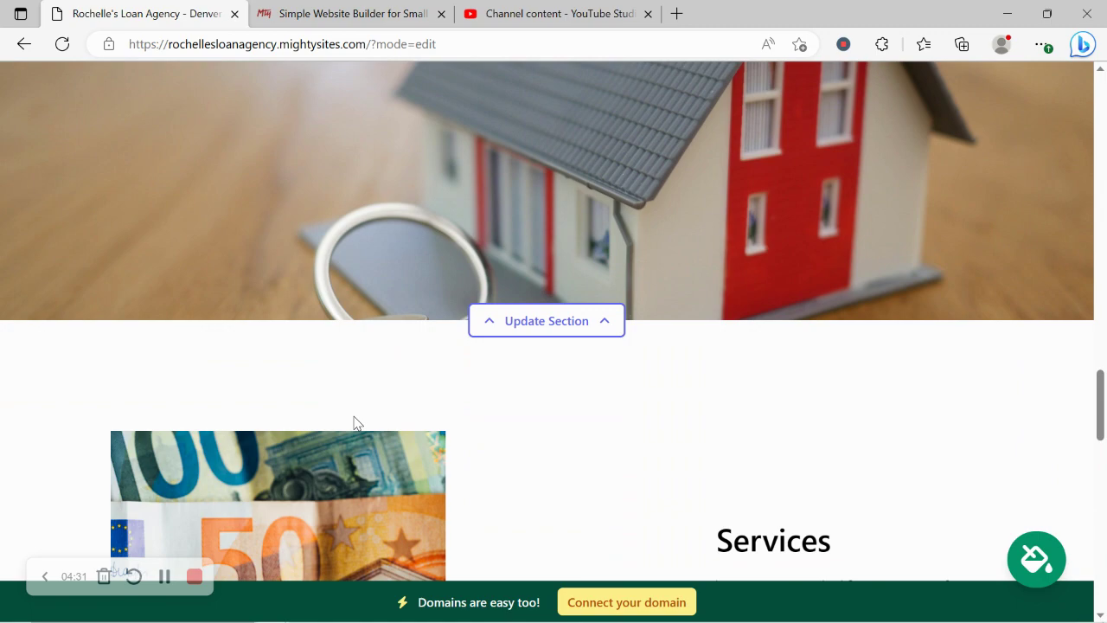
{"action": "scroll", "coordinate": [353, 423], "scroll_direction": "up", "scroll_amount": 9}
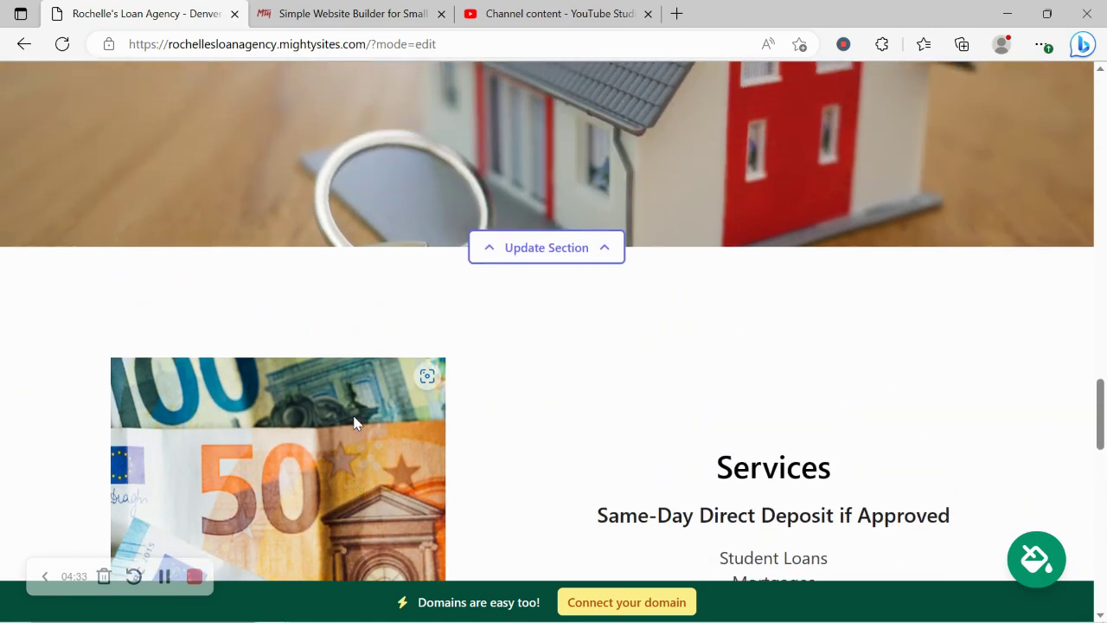
{"action": "scroll", "coordinate": [354, 423], "scroll_direction": "up", "scroll_amount": 9}
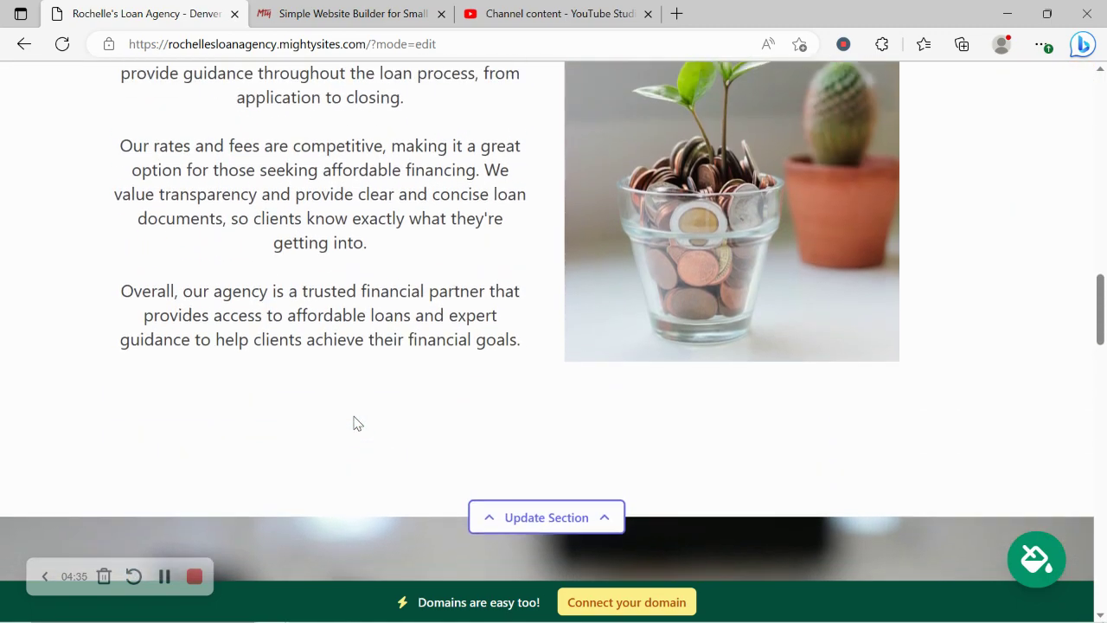
{"action": "scroll", "coordinate": [354, 419], "scroll_direction": "up", "scroll_amount": 3}
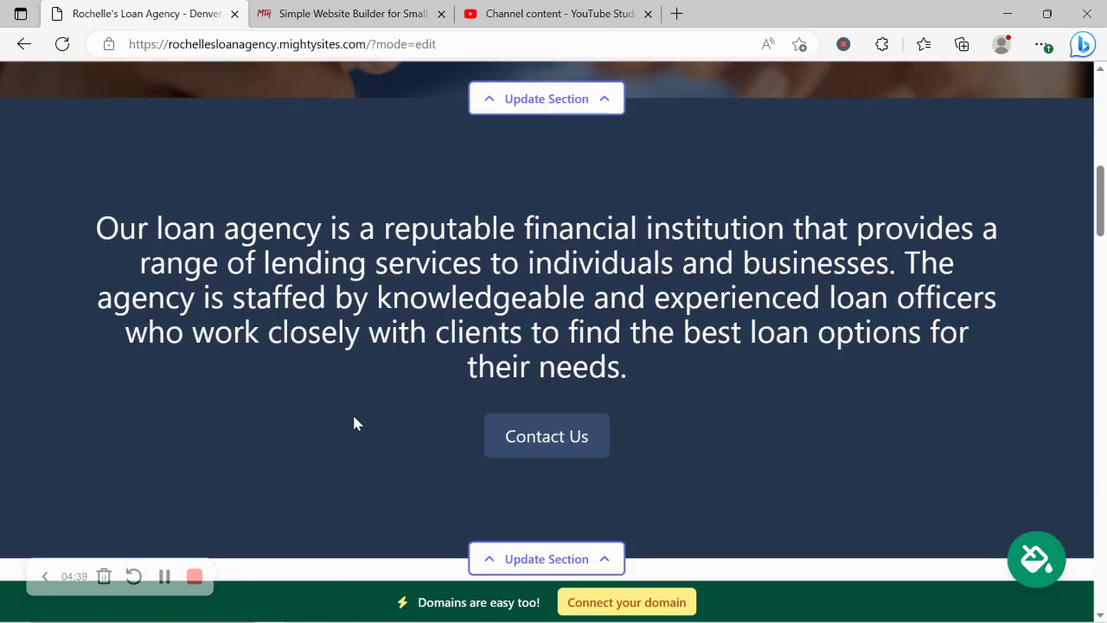
Step: Apply and save the blue colour theme from the last page of theme options
{"action": "left_click", "coordinate": [1035, 575]}
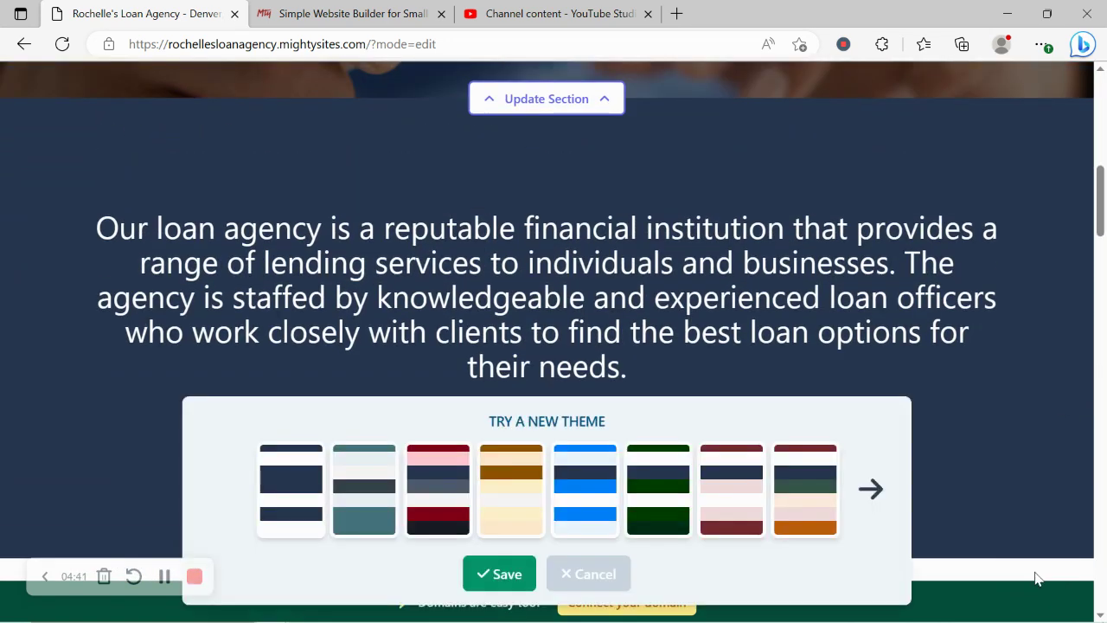
{"action": "left_click", "coordinate": [871, 490]}
{"action": "left_click", "coordinate": [871, 491]}
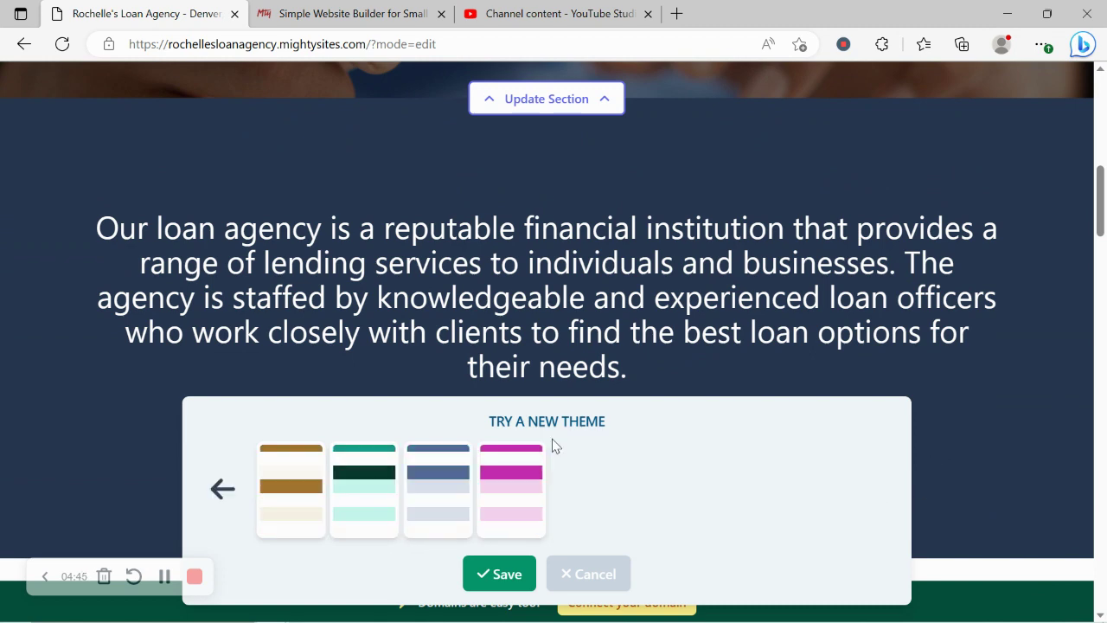
{"action": "left_click", "coordinate": [450, 463]}
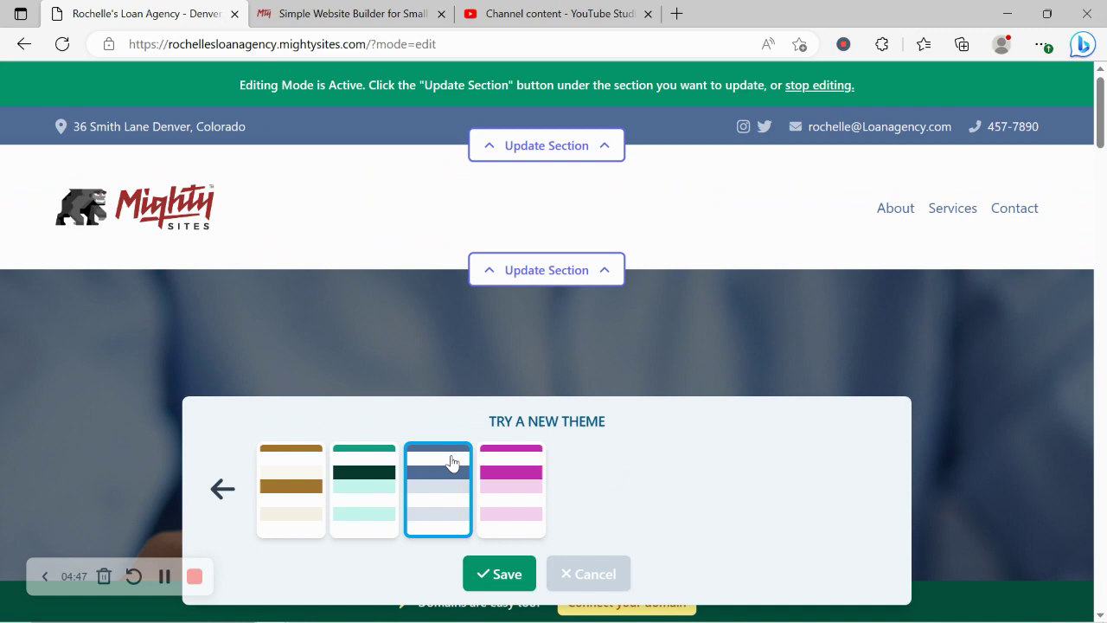
{"action": "left_click", "coordinate": [503, 575]}
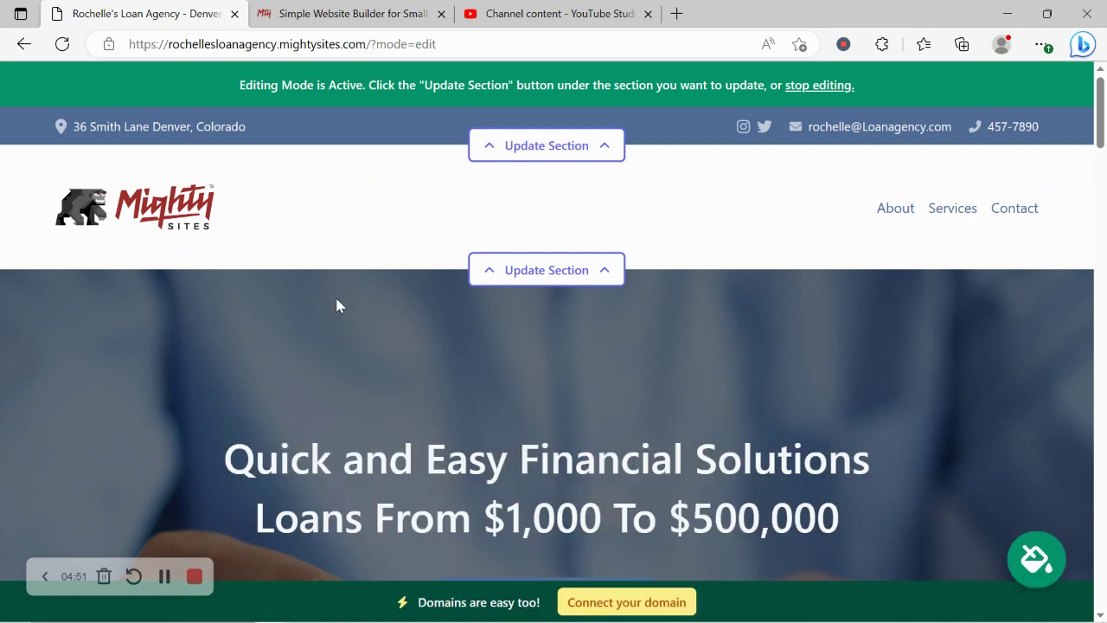
Step: Open the hero's background image options and search the stock photo library for 'Loan'
{"action": "scroll", "coordinate": [337, 305], "scroll_direction": "down", "scroll_amount": 5}
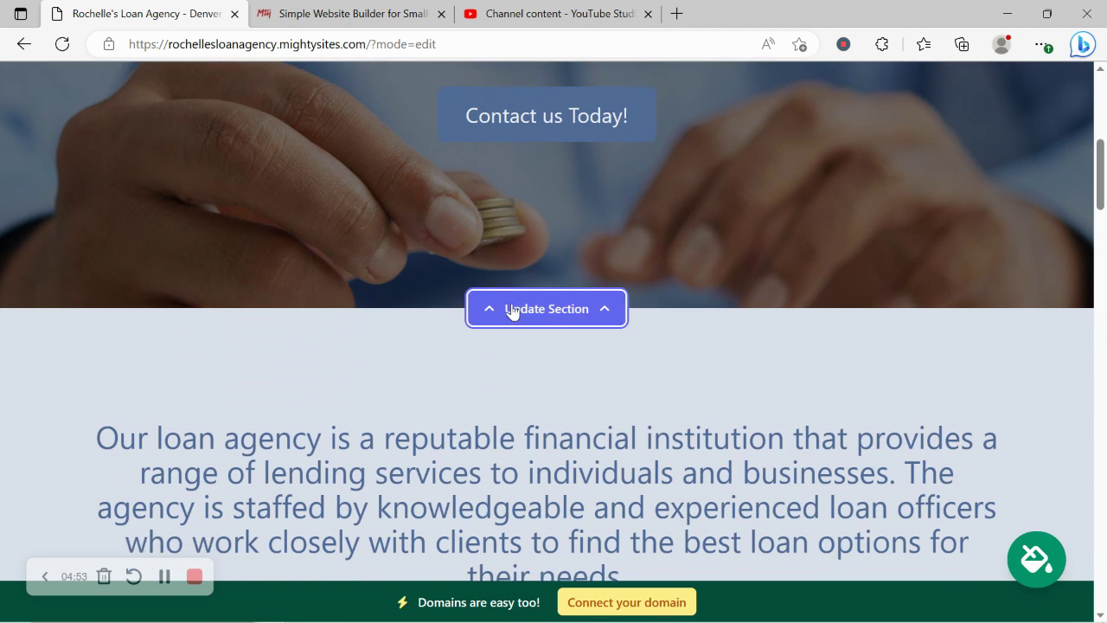
{"action": "left_click", "coordinate": [512, 311]}
{"action": "left_click", "coordinate": [292, 350]}
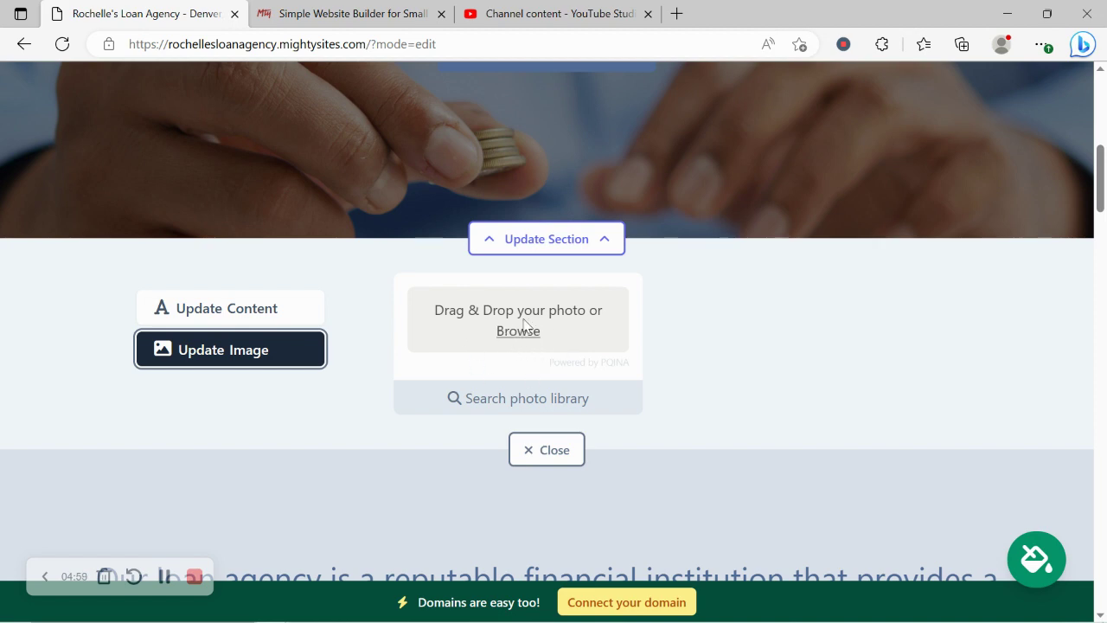
{"action": "left_click", "coordinate": [553, 403]}
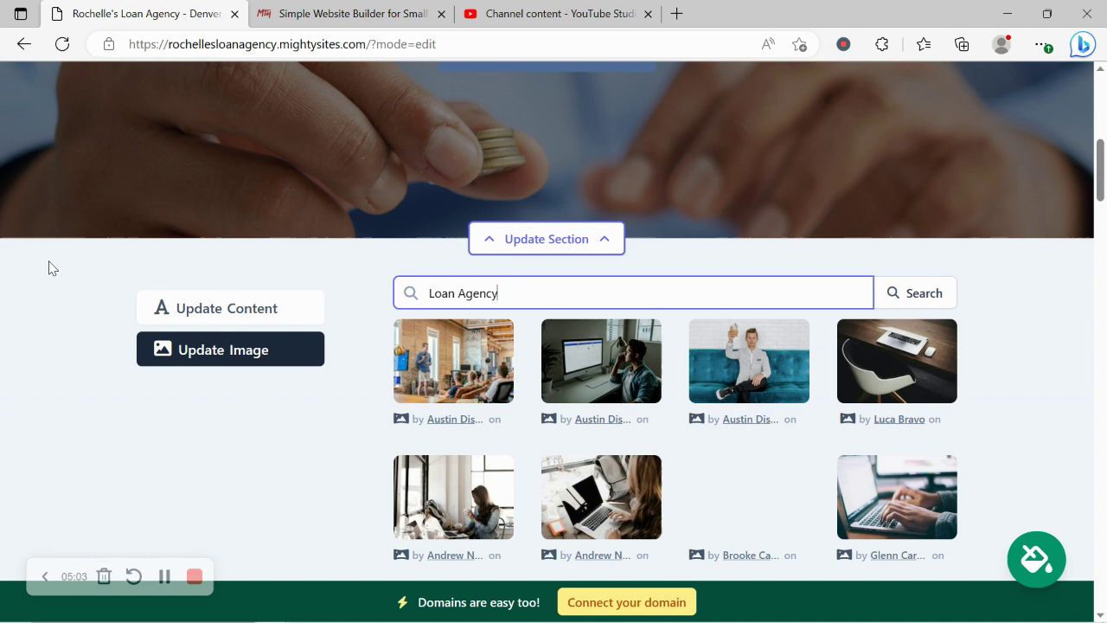
{"action": "scroll", "coordinate": [48, 268], "scroll_direction": "down", "scroll_amount": 2}
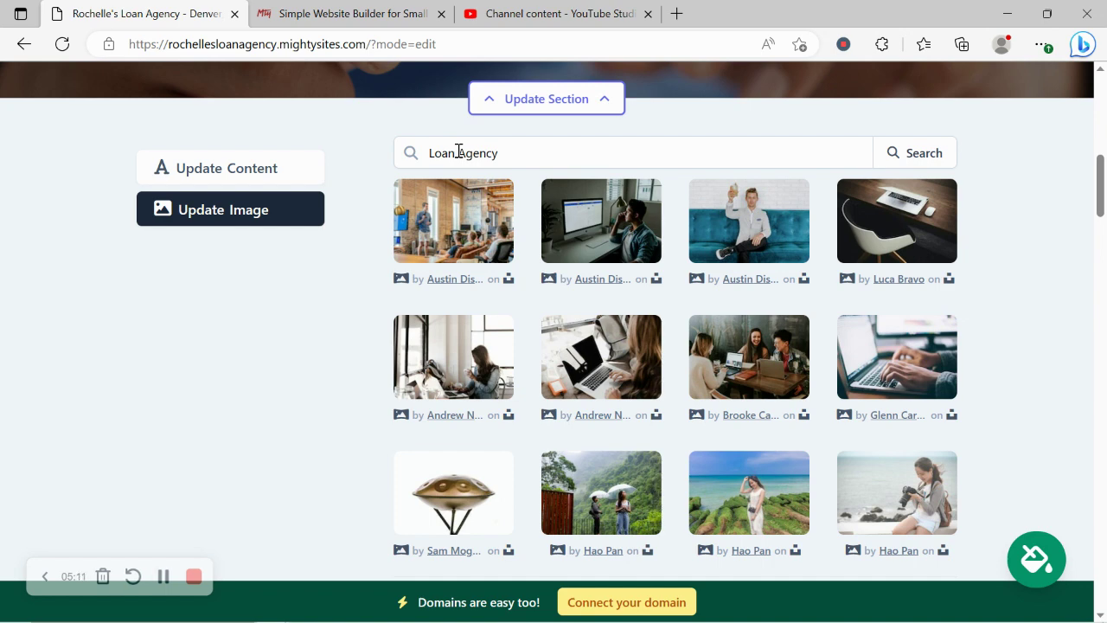
{"action": "double_click", "coordinate": [458, 151]}
{"action": "key", "text": "BackSpace"}
{"action": "left_click", "coordinate": [915, 145]}
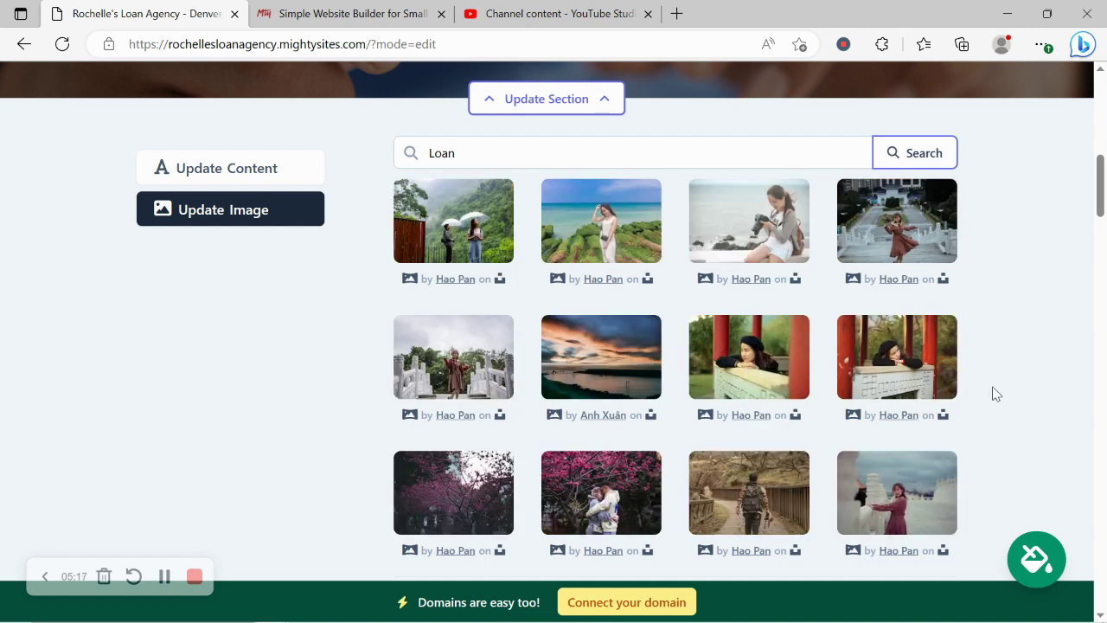
Step: Search the photos for 'finance' and select the plant-in-a-glass-of-coins image
{"action": "scroll", "coordinate": [993, 390], "scroll_direction": "down", "scroll_amount": 1}
{"action": "left_click", "coordinate": [919, 541]}
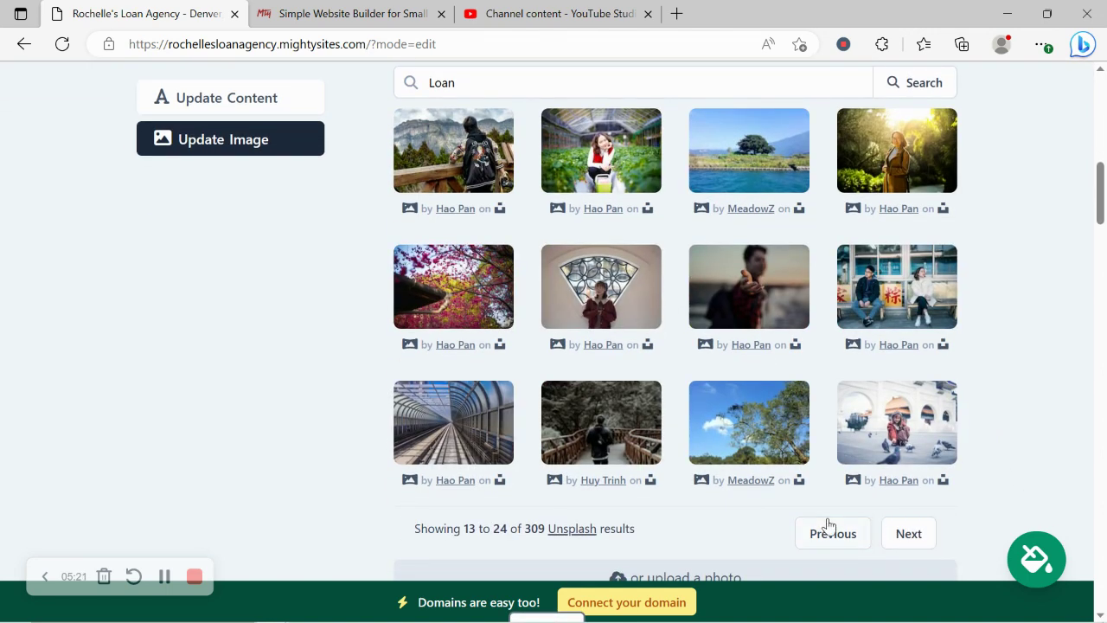
{"action": "left_click", "coordinate": [833, 532]}
{"action": "scroll", "coordinate": [513, 230], "scroll_direction": "up", "scroll_amount": 2}
{"action": "left_click", "coordinate": [513, 231]}
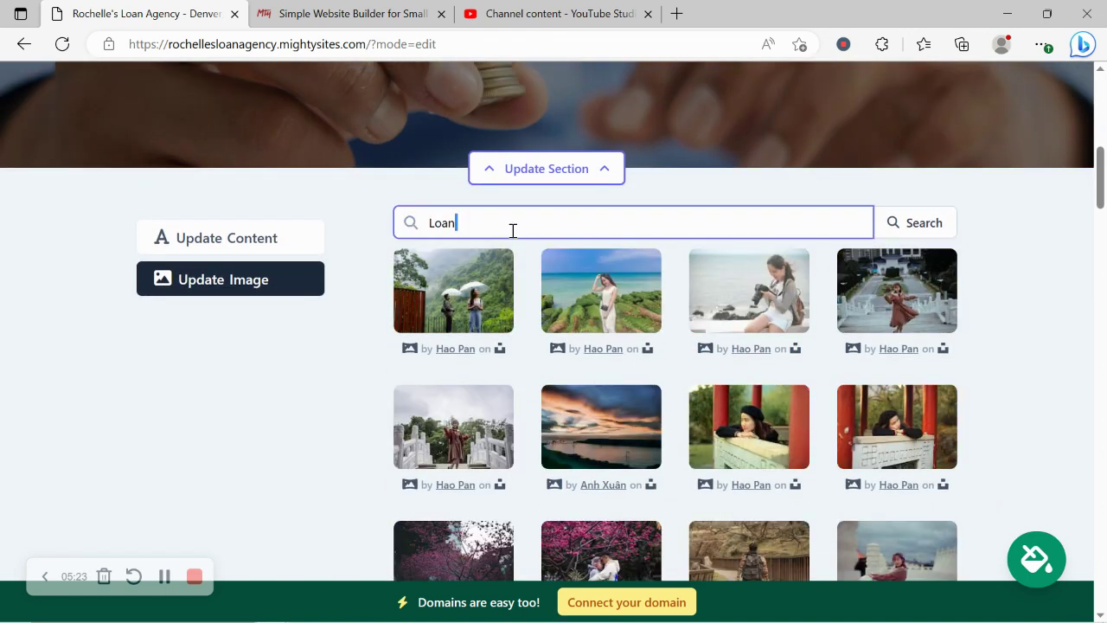
{"action": "key", "text": "ctrl+a"}
{"action": "type", "text": "finance"}
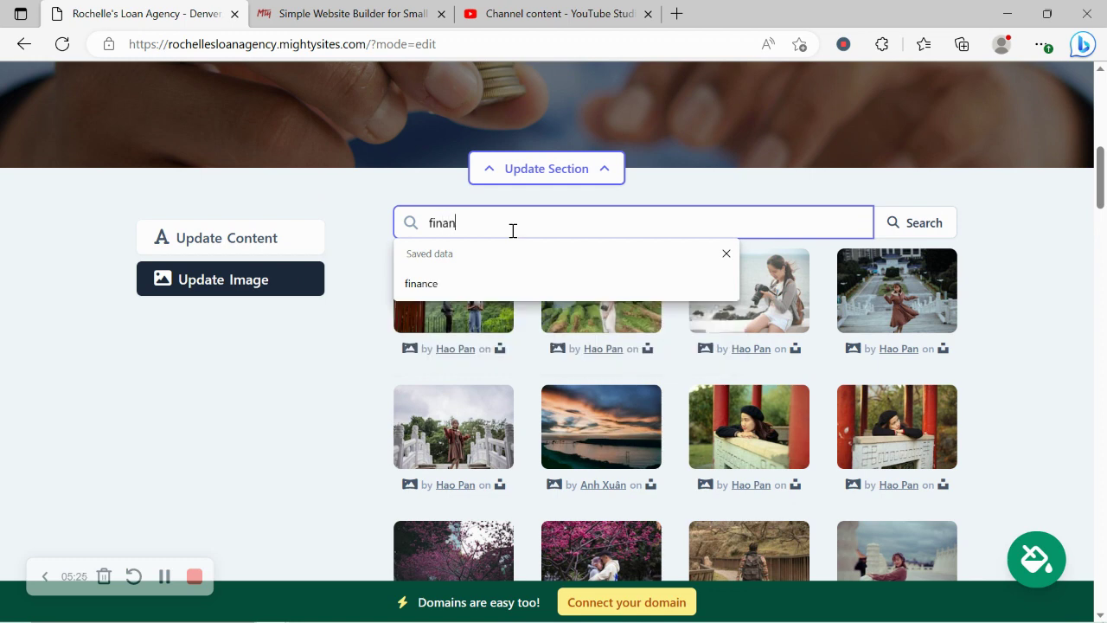
{"action": "left_click", "coordinate": [909, 235]}
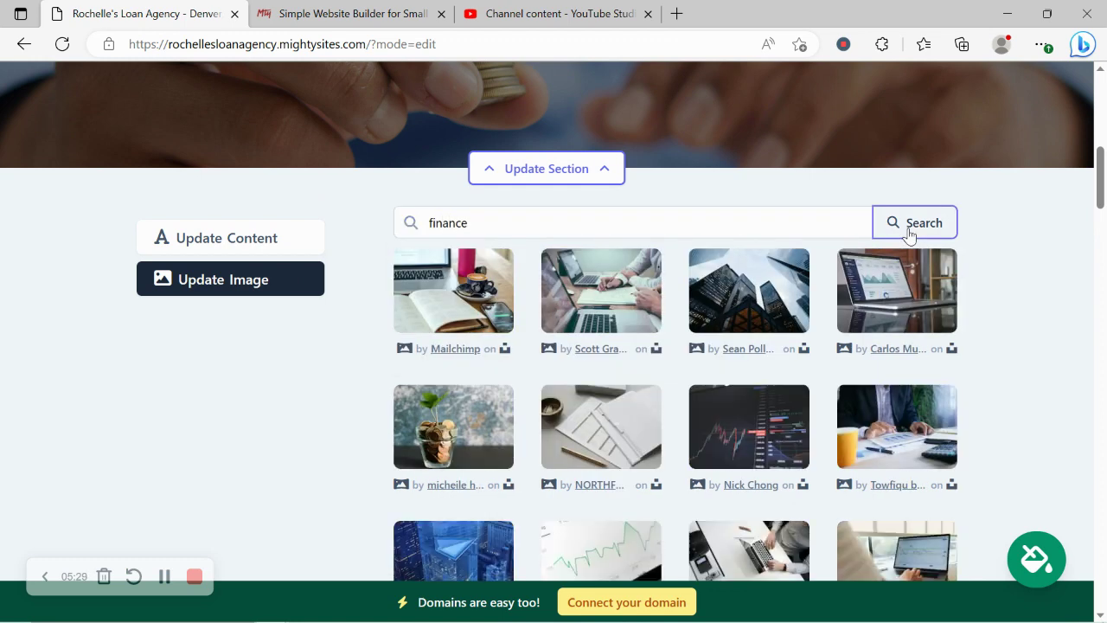
{"action": "scroll", "coordinate": [984, 324], "scroll_direction": "down", "scroll_amount": 2}
{"action": "scroll", "coordinate": [984, 327], "scroll_direction": "up", "scroll_amount": 1}
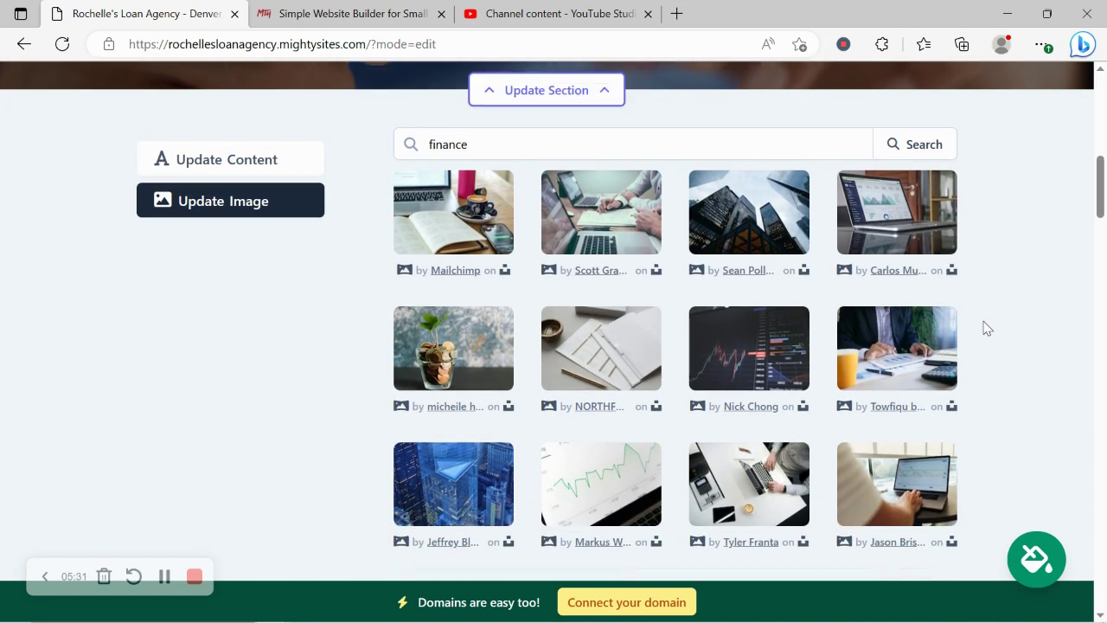
{"action": "scroll", "coordinate": [490, 324], "scroll_direction": "up", "scroll_amount": 3}
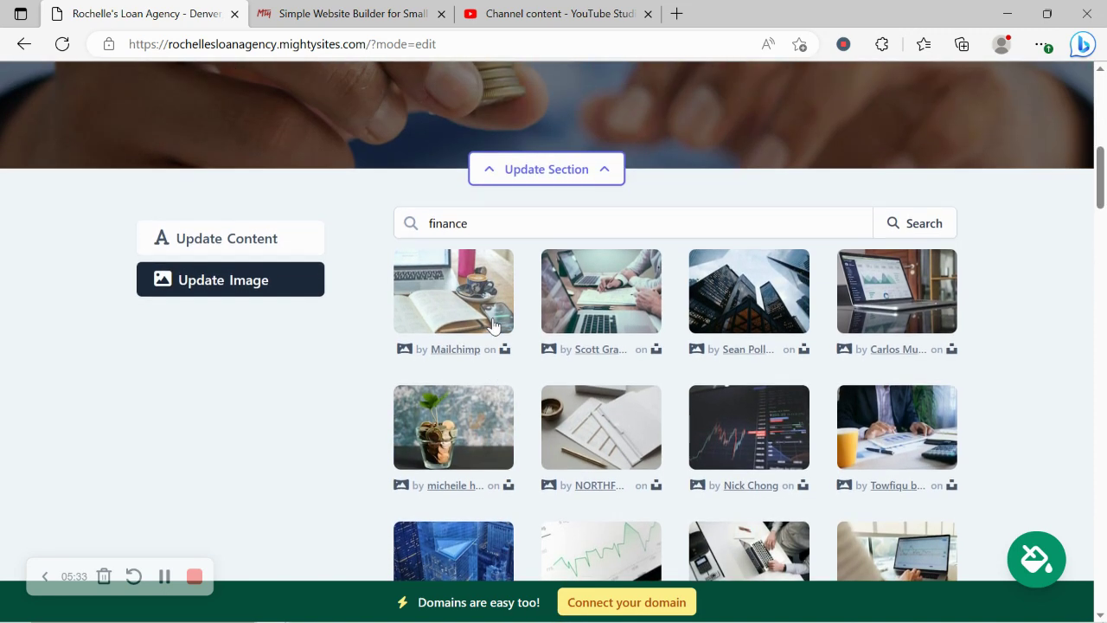
{"action": "scroll", "coordinate": [492, 323], "scroll_direction": "down", "scroll_amount": 2}
{"action": "left_click", "coordinate": [458, 417]}
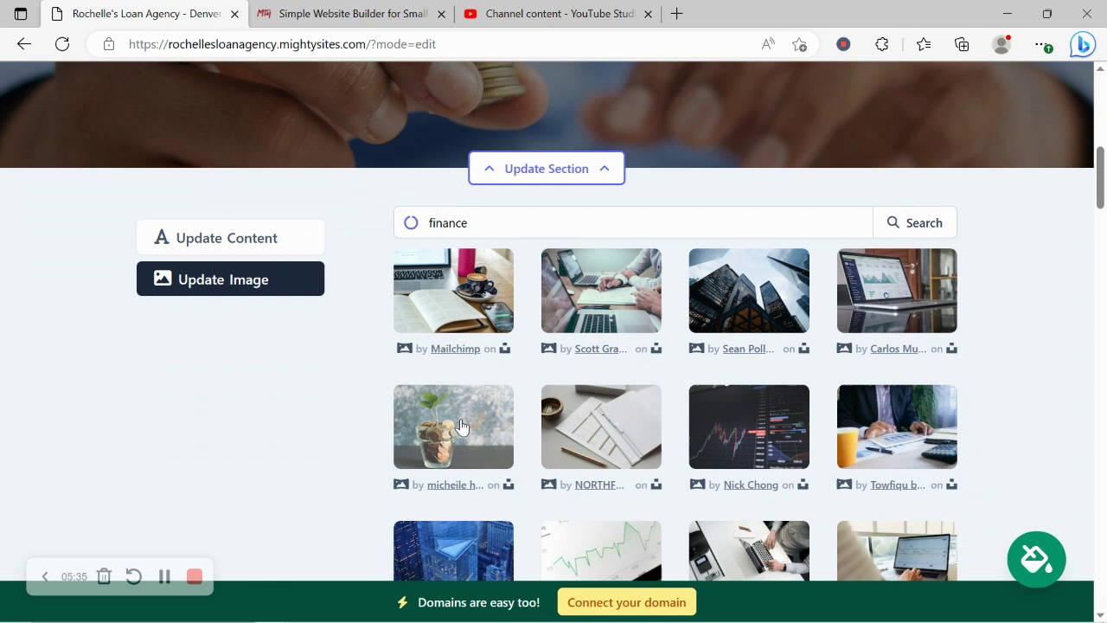
{"action": "left_click", "coordinate": [762, 574]}
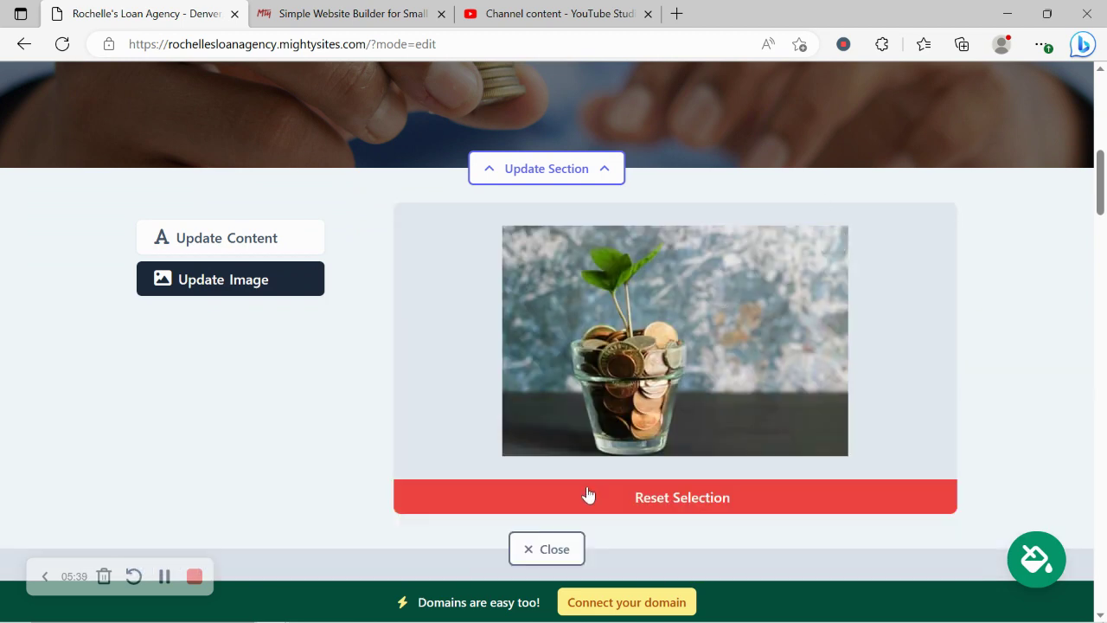
Step: Save the new plant-in-coins hero image
{"action": "left_click", "coordinate": [653, 550]}
{"action": "scroll", "coordinate": [650, 546], "scroll_direction": "up", "scroll_amount": 3}
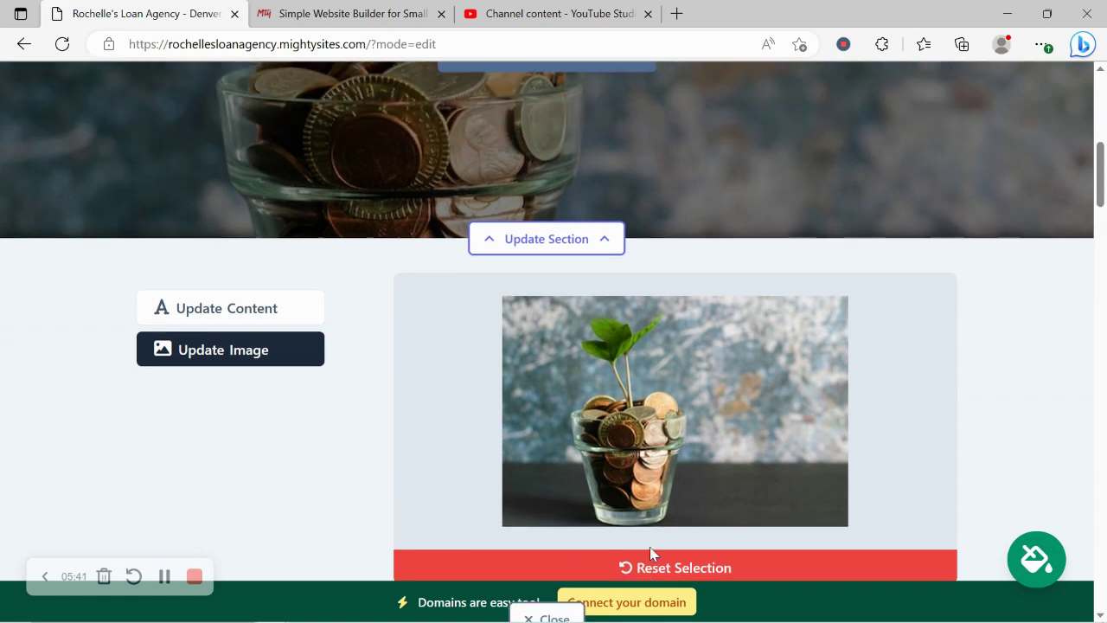
{"action": "scroll", "coordinate": [649, 546], "scroll_direction": "up", "scroll_amount": 3}
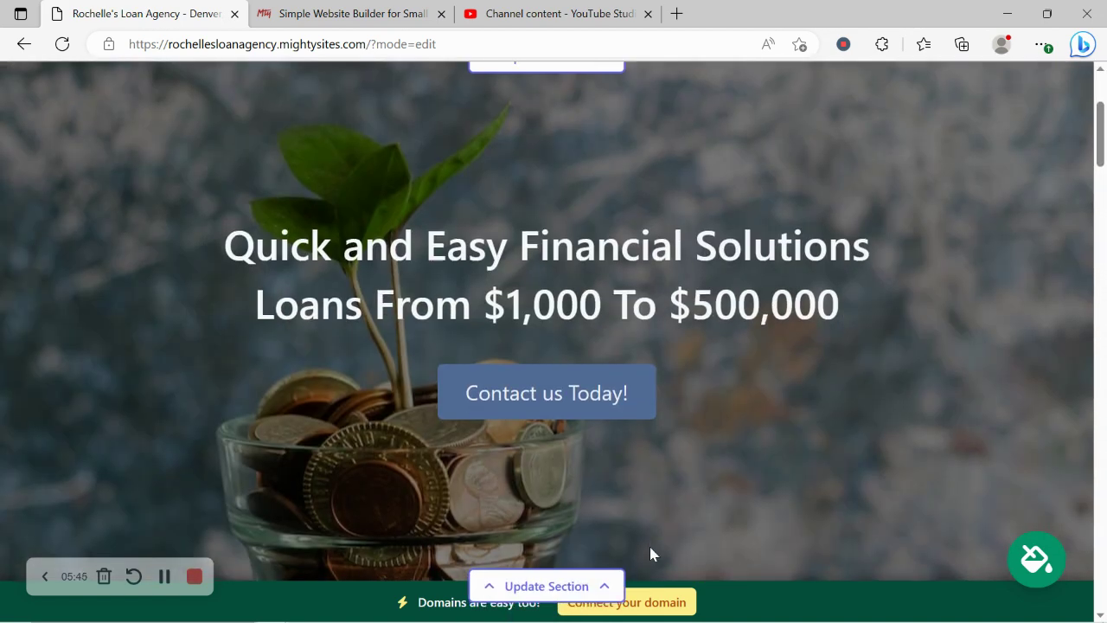
{"action": "scroll", "coordinate": [649, 547], "scroll_direction": "down", "scroll_amount": 5}
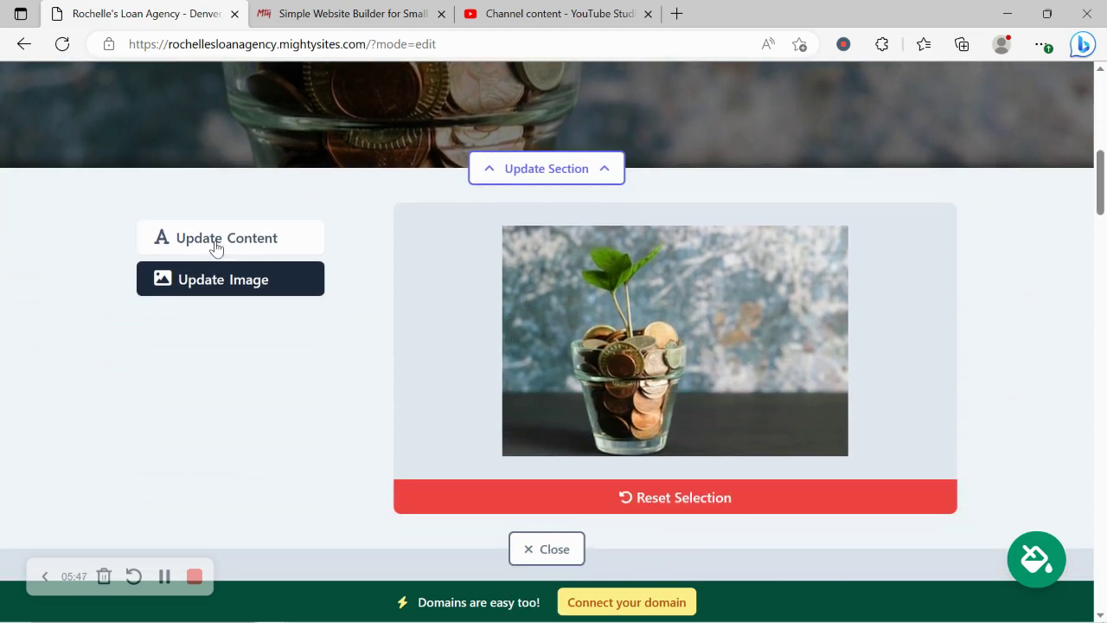
Step: Link the 'Contact us Today!' button to the Home Lead Form section and save the hero content
{"action": "left_click", "coordinate": [249, 243]}
{"action": "scroll", "coordinate": [429, 266], "scroll_direction": "up", "scroll_amount": 5}
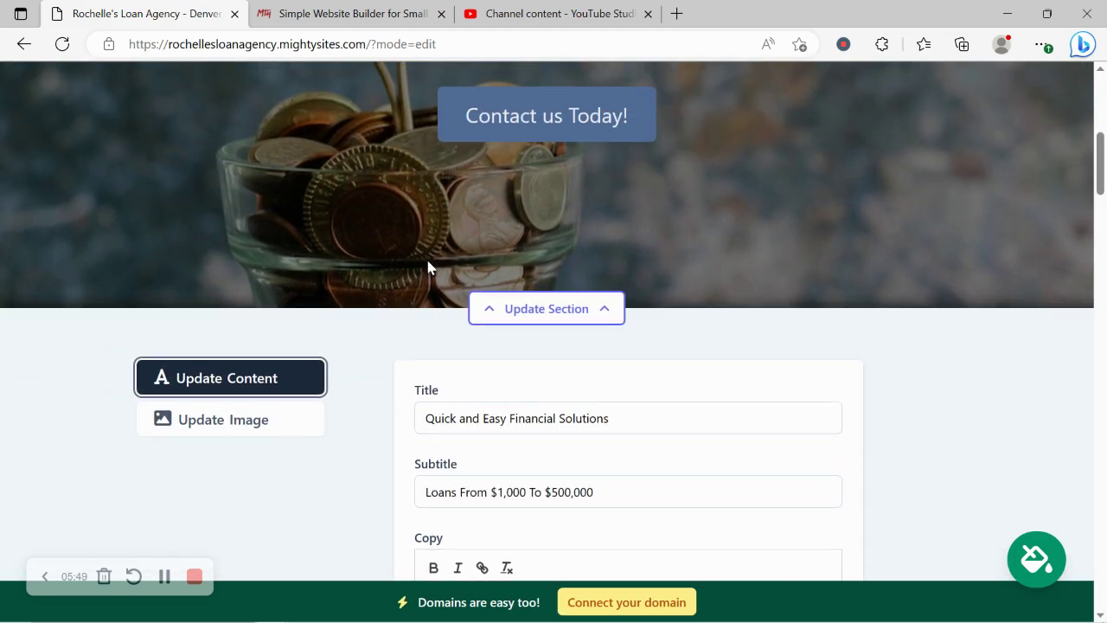
{"action": "left_click_drag", "start_coordinate": [178, 313], "coordinate": [608, 406]}
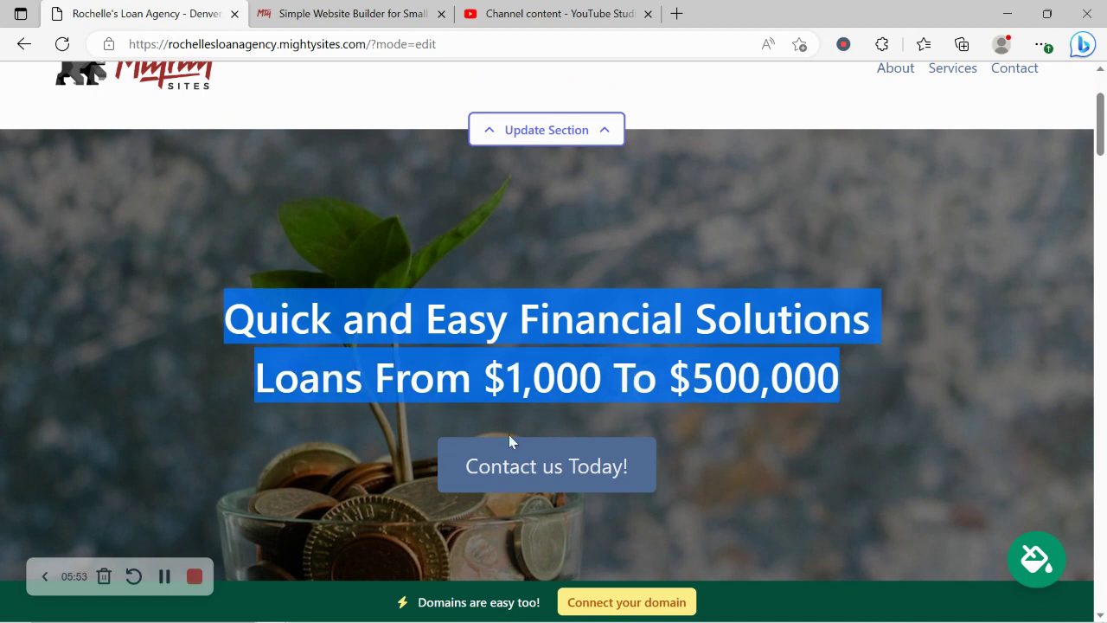
{"action": "left_click", "coordinate": [546, 130]}
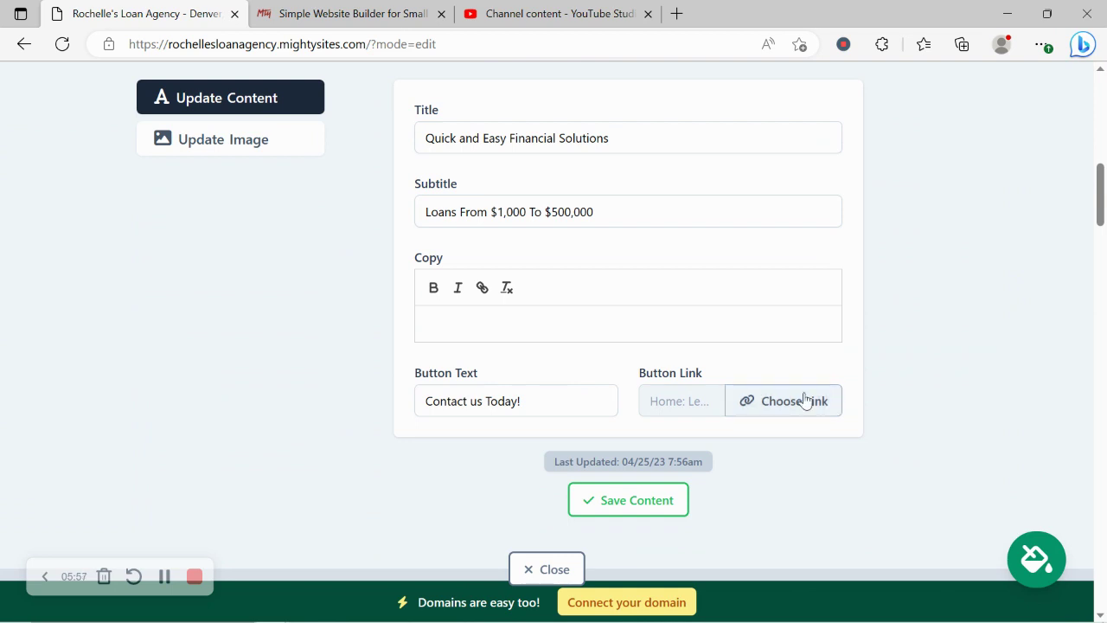
{"action": "left_click", "coordinate": [806, 399]}
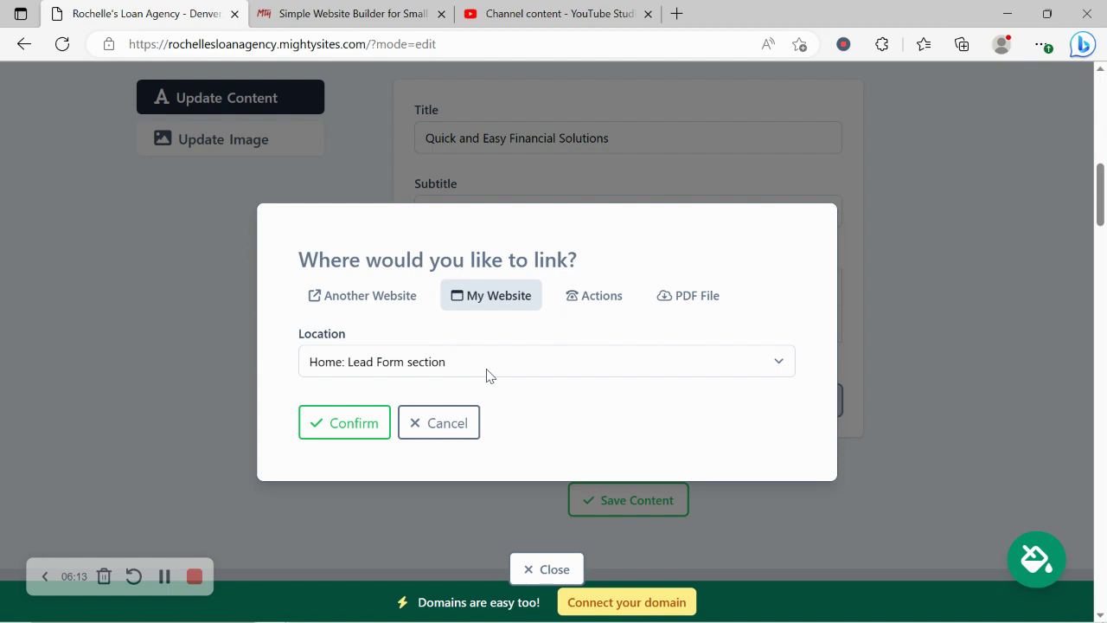
{"action": "left_click", "coordinate": [614, 294]}
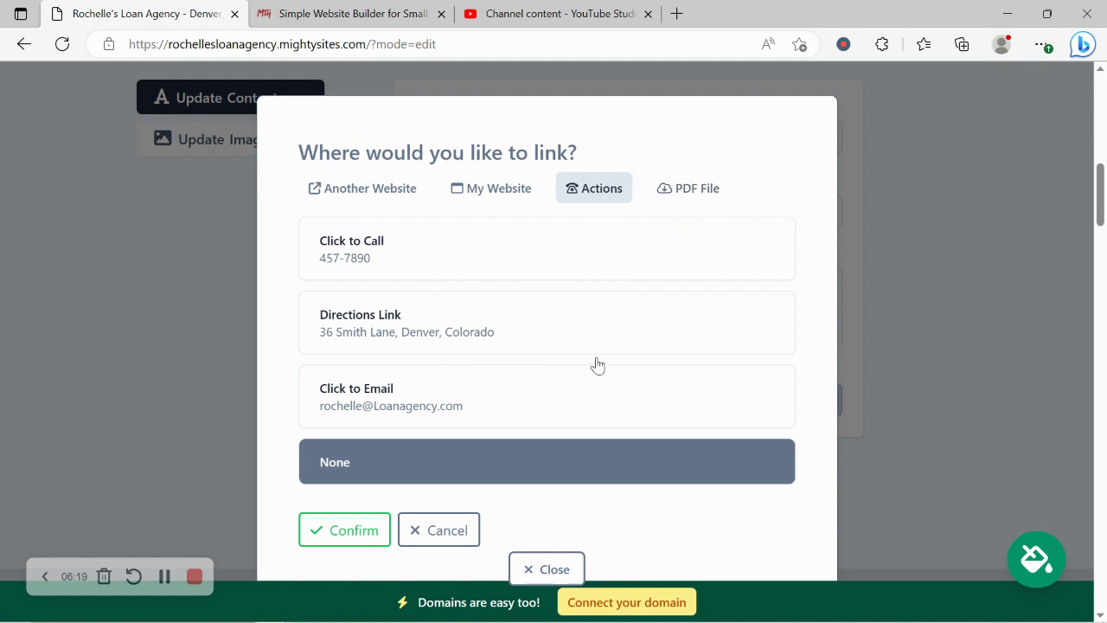
{"action": "left_click", "coordinate": [370, 530]}
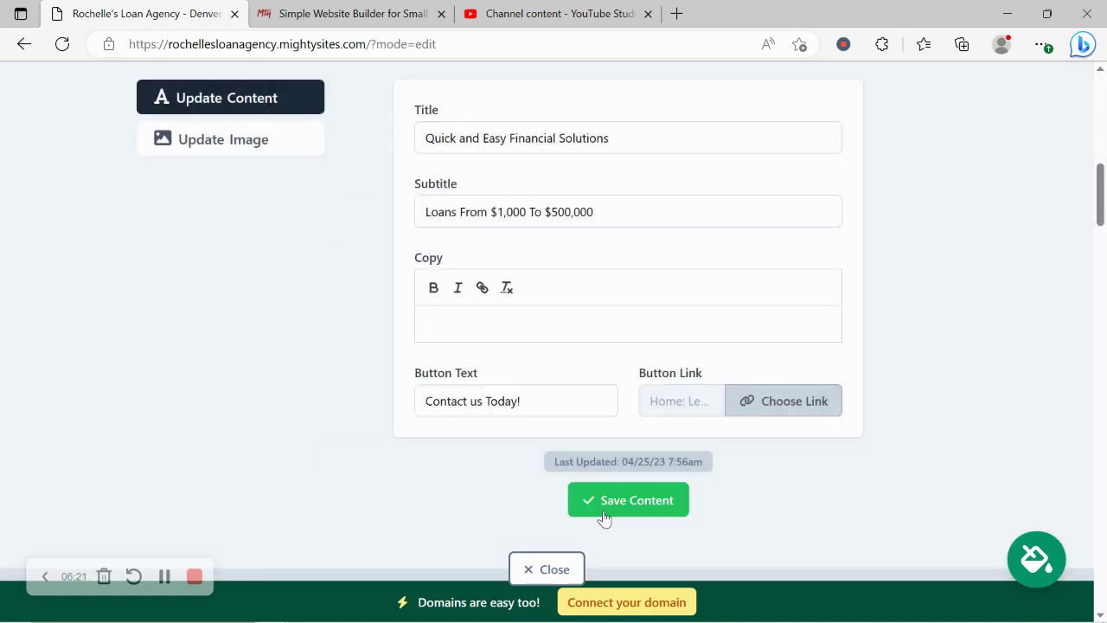
{"action": "left_click", "coordinate": [595, 518]}
{"action": "left_click", "coordinate": [547, 569]}
{"action": "scroll", "coordinate": [355, 418], "scroll_direction": "up", "scroll_amount": 3}
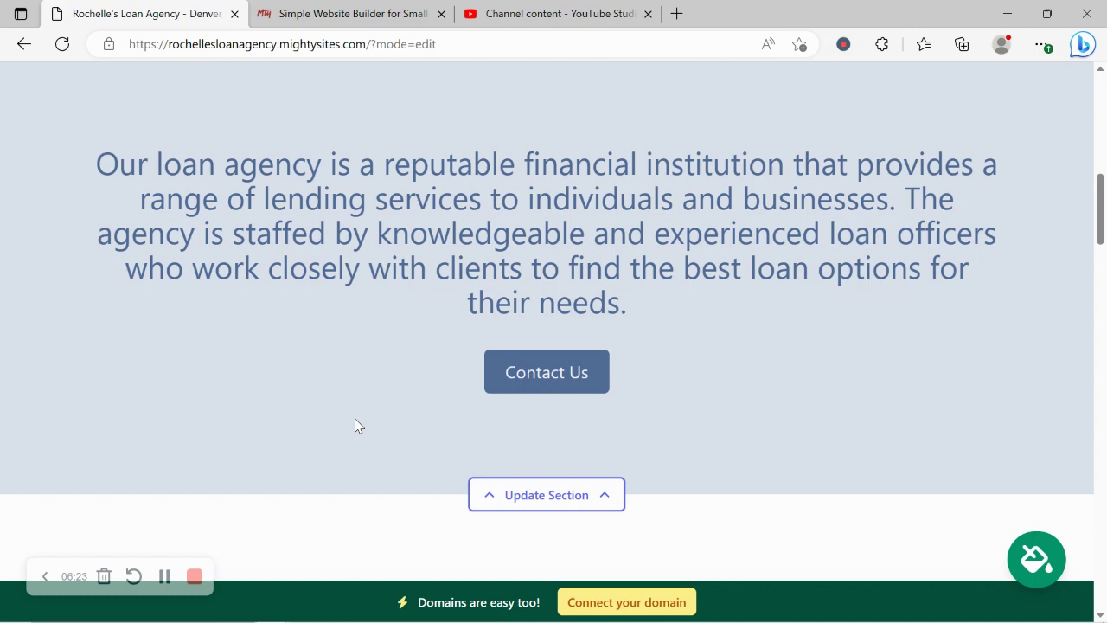
{"action": "scroll", "coordinate": [354, 417], "scroll_direction": "down", "scroll_amount": 3}
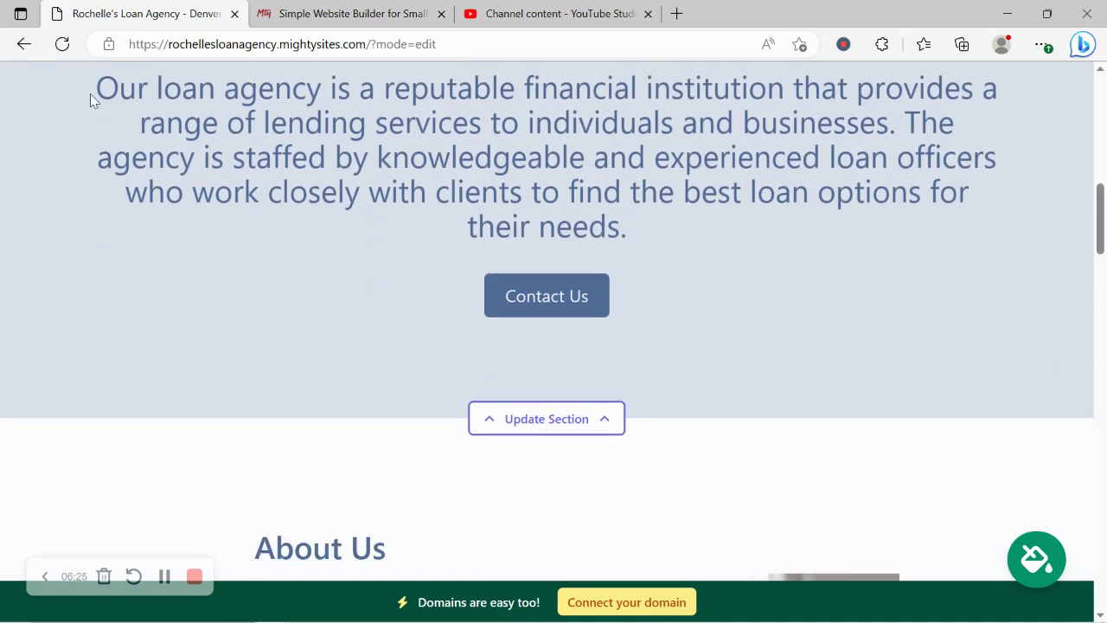
{"action": "left_click_drag", "start_coordinate": [90, 100], "coordinate": [785, 242]}
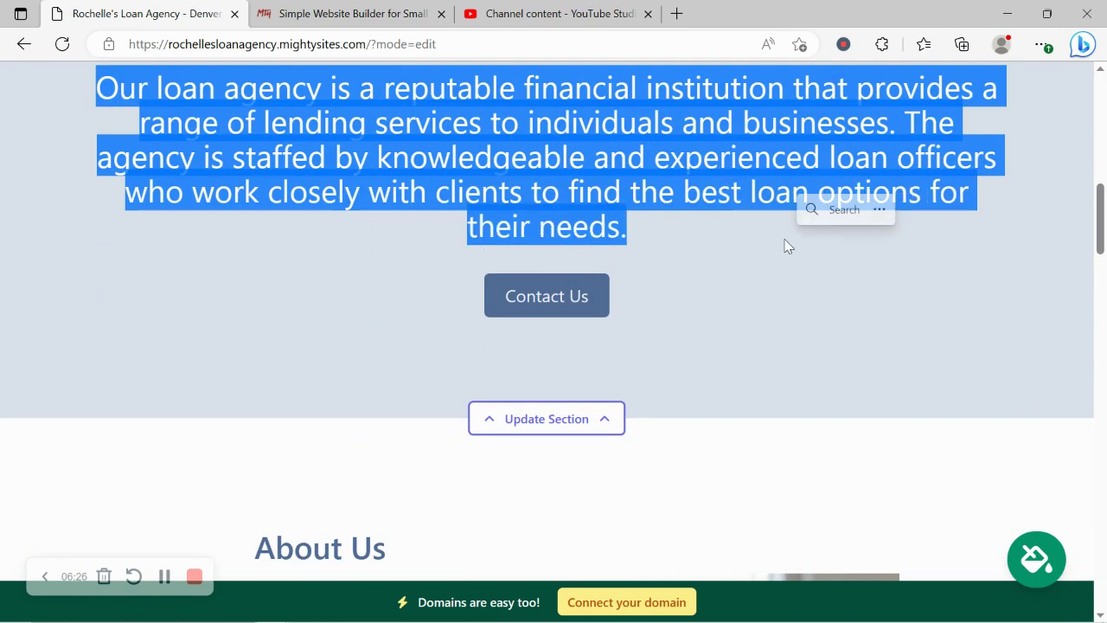
{"action": "left_click", "coordinate": [569, 412]}
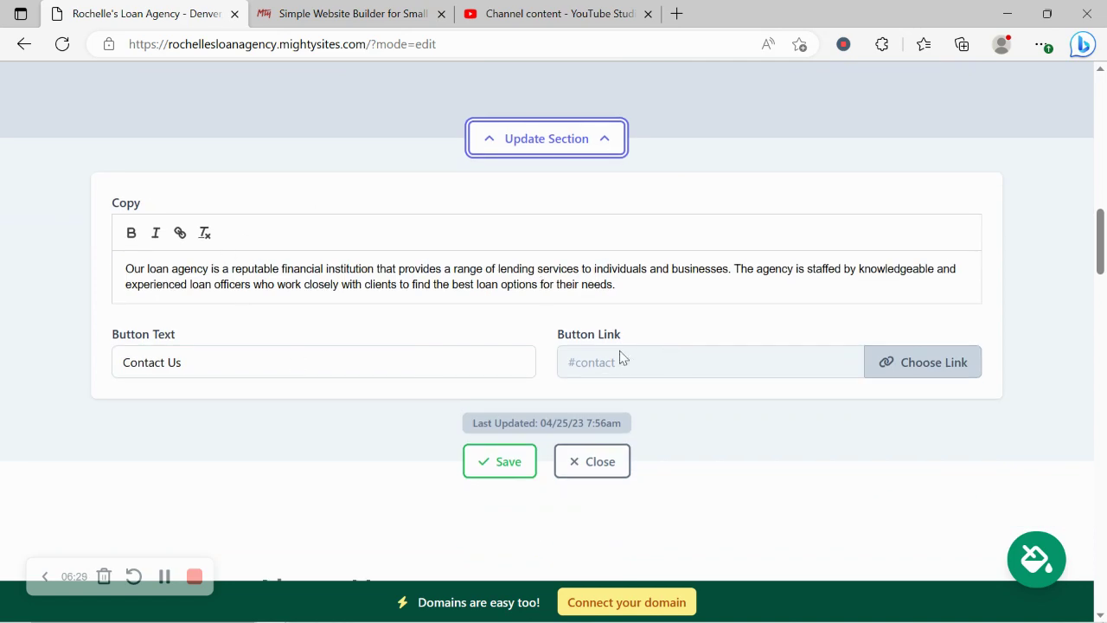
{"action": "left_click", "coordinate": [593, 465]}
{"action": "scroll", "coordinate": [254, 265], "scroll_direction": "down", "scroll_amount": 2}
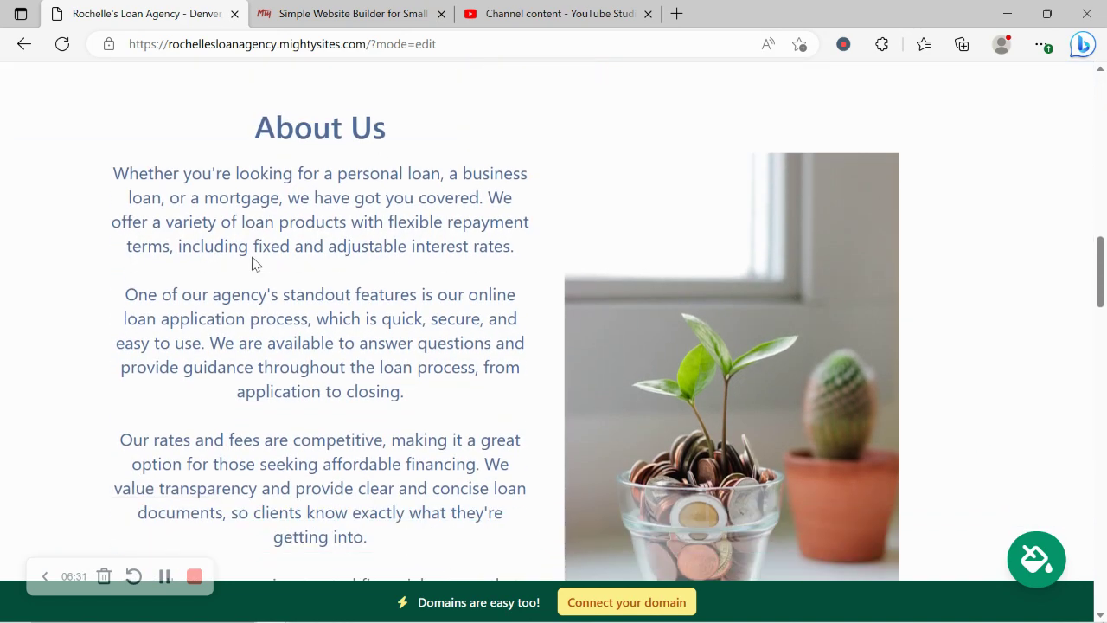
{"action": "scroll", "coordinate": [252, 259], "scroll_direction": "down", "scroll_amount": 1}
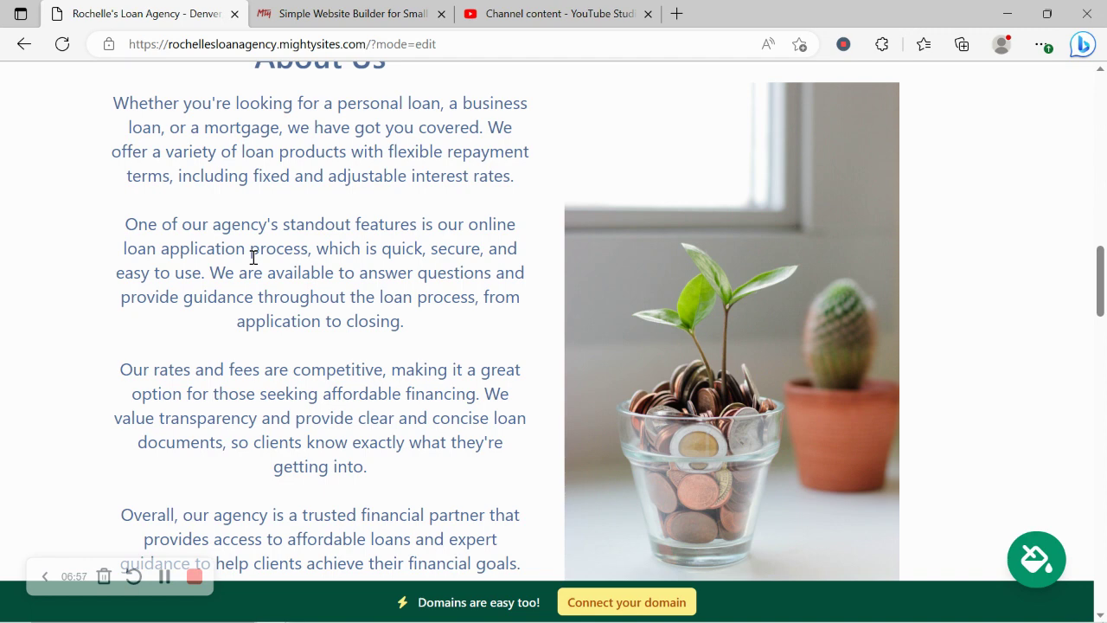
{"action": "left_click_drag", "start_coordinate": [251, 254], "coordinate": [489, 517]}
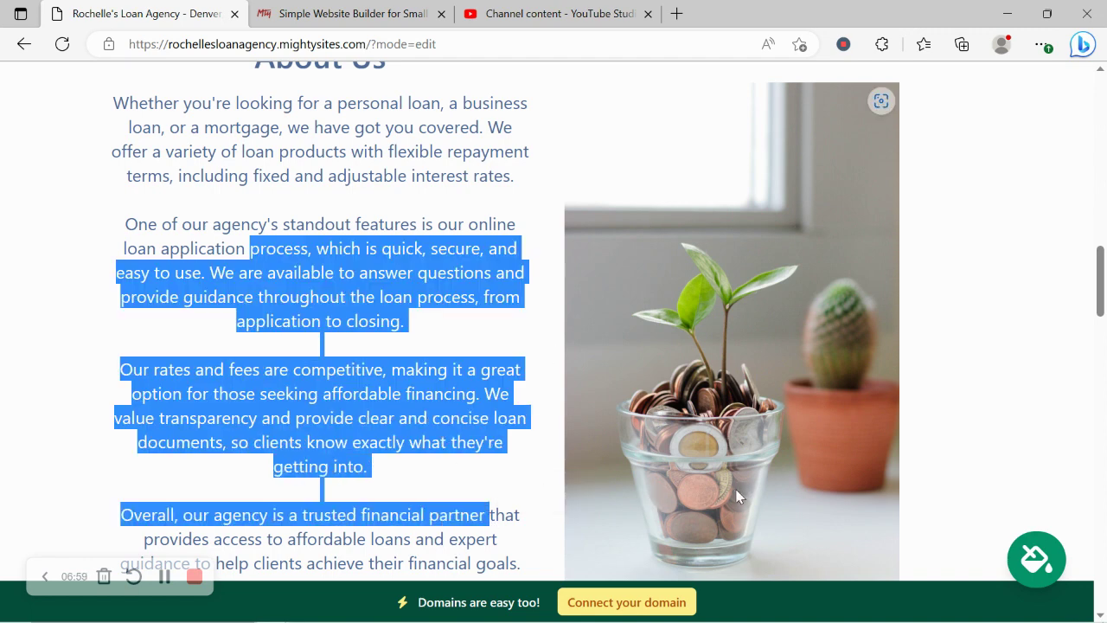
{"action": "left_click", "coordinate": [366, 303]}
{"action": "scroll", "coordinate": [366, 303], "scroll_direction": "down", "scroll_amount": 5}
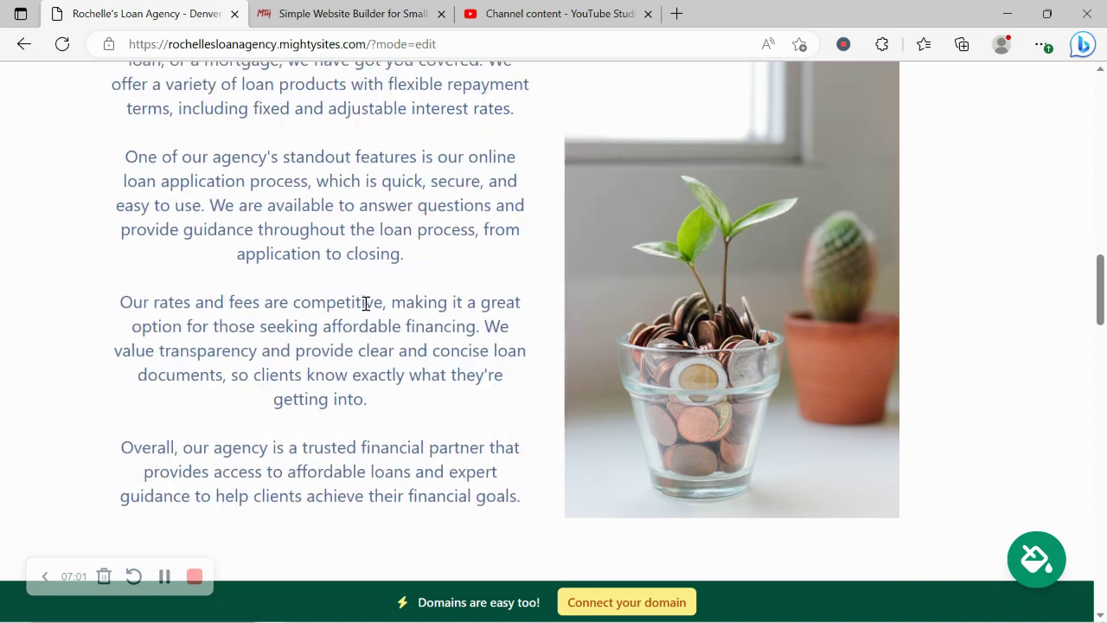
{"action": "scroll", "coordinate": [364, 310], "scroll_direction": "down", "scroll_amount": 2}
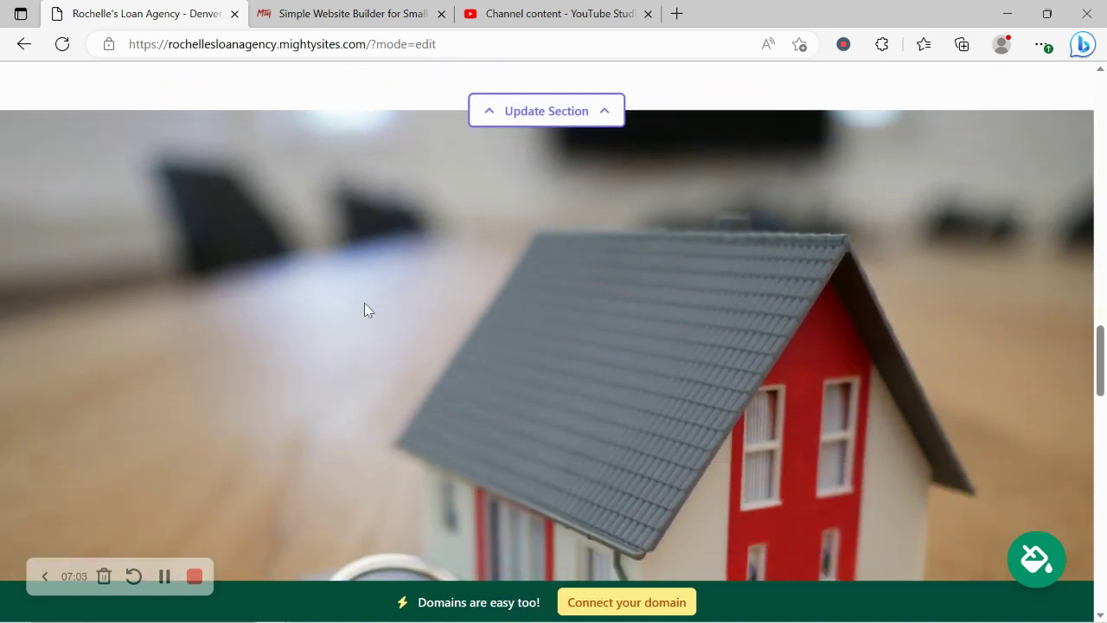
{"action": "scroll", "coordinate": [364, 309], "scroll_direction": "down", "scroll_amount": 1}
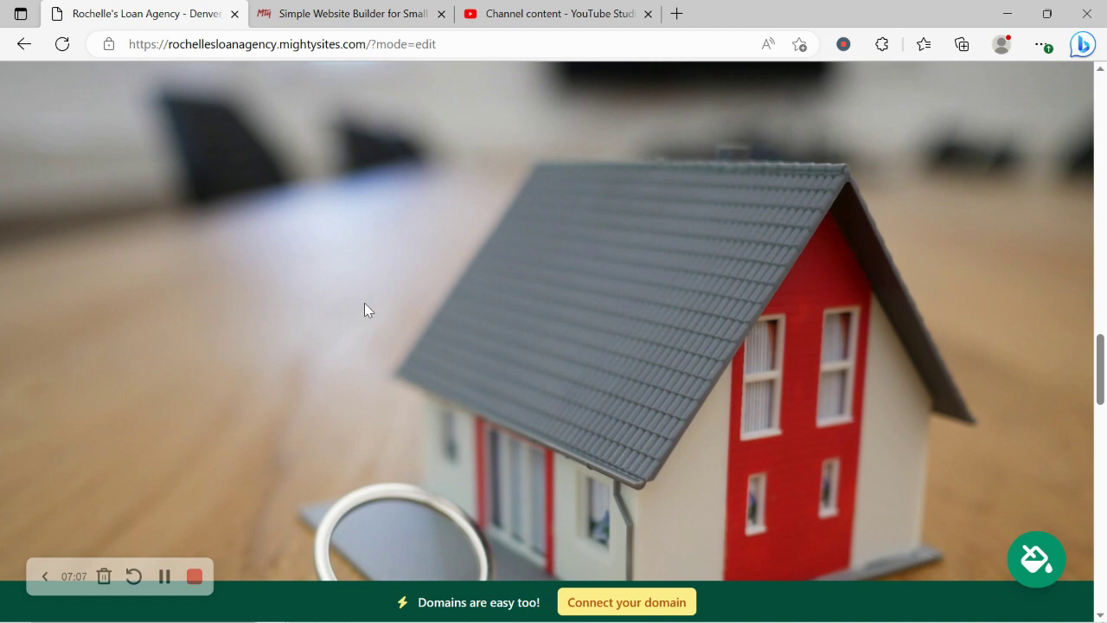
{"action": "scroll", "coordinate": [364, 310], "scroll_direction": "down", "scroll_amount": 8}
{"action": "scroll", "coordinate": [365, 304], "scroll_direction": "down", "scroll_amount": 1}
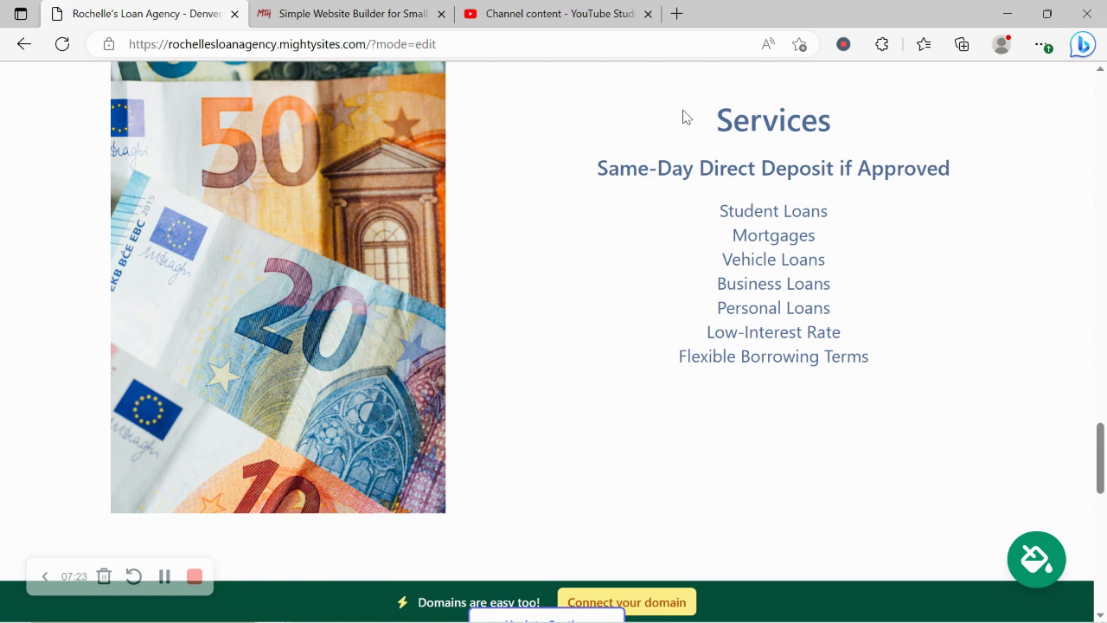
{"action": "left_click_drag", "start_coordinate": [695, 135], "coordinate": [929, 404]}
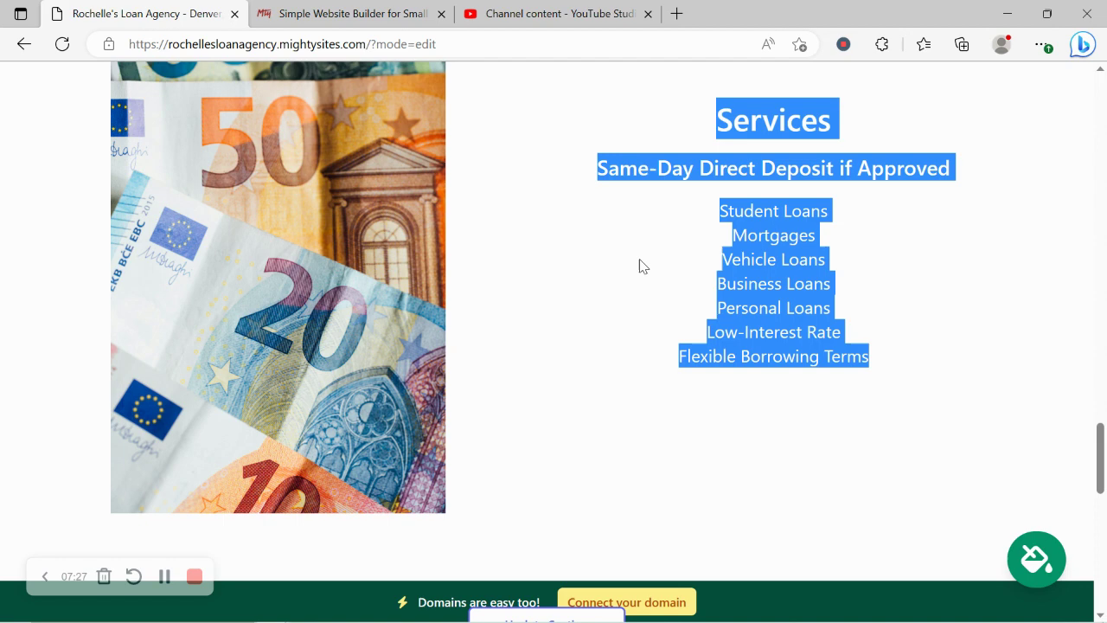
{"action": "scroll", "coordinate": [641, 266], "scroll_direction": "down", "scroll_amount": 6}
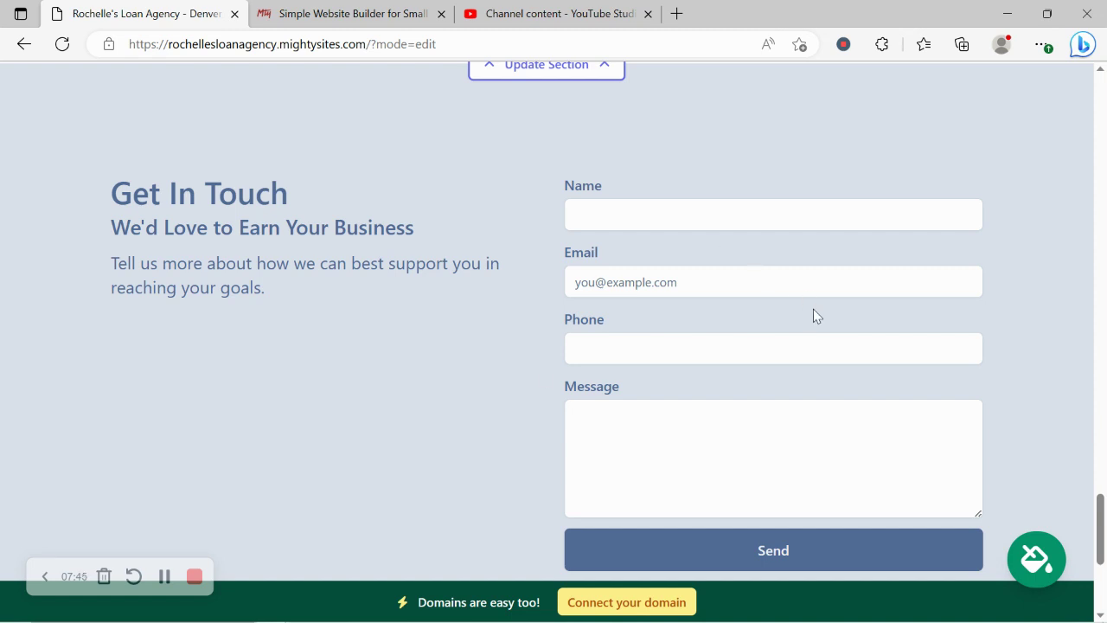
{"action": "scroll", "coordinate": [813, 316], "scroll_direction": "down", "scroll_amount": 2}
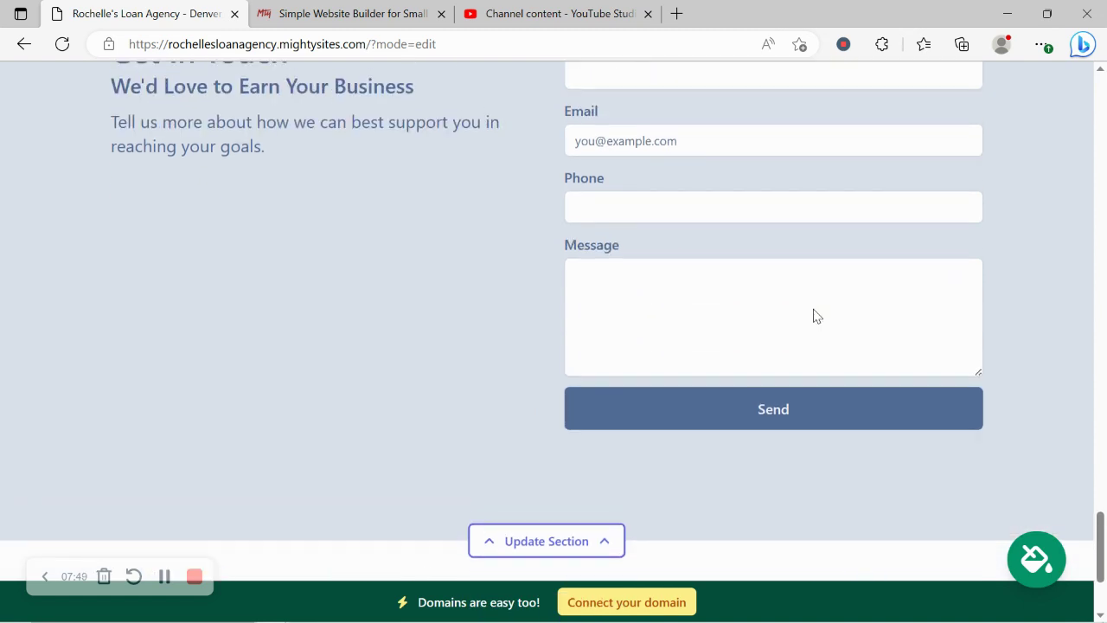
{"action": "scroll", "coordinate": [813, 316], "scroll_direction": "up", "scroll_amount": 3}
{"action": "scroll", "coordinate": [812, 313], "scroll_direction": "up", "scroll_amount": 9}
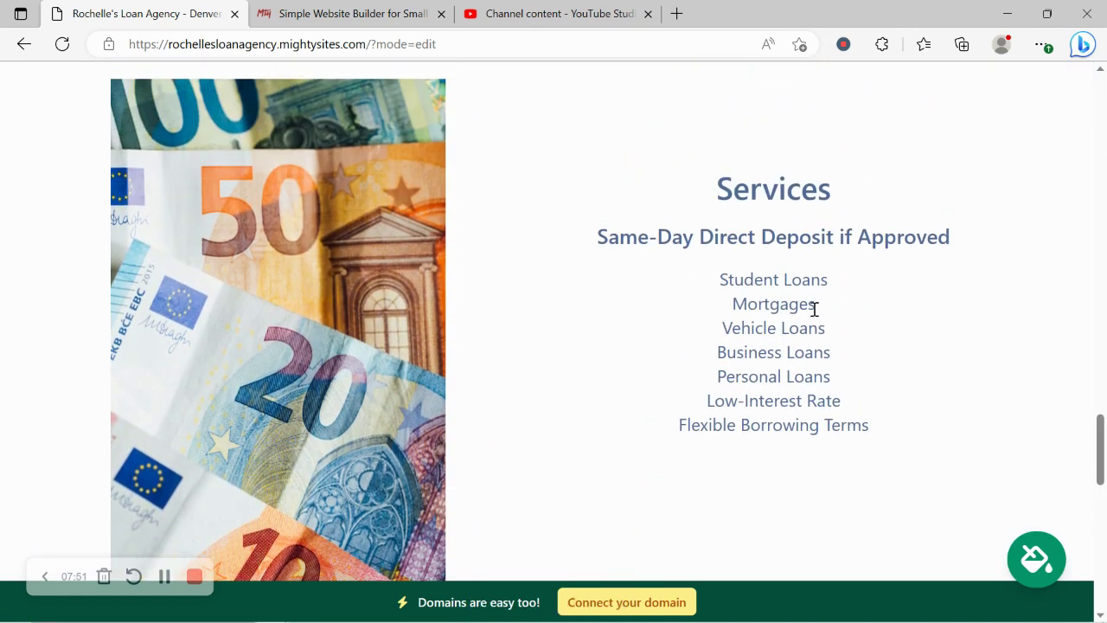
{"action": "scroll", "coordinate": [814, 311], "scroll_direction": "up", "scroll_amount": 8}
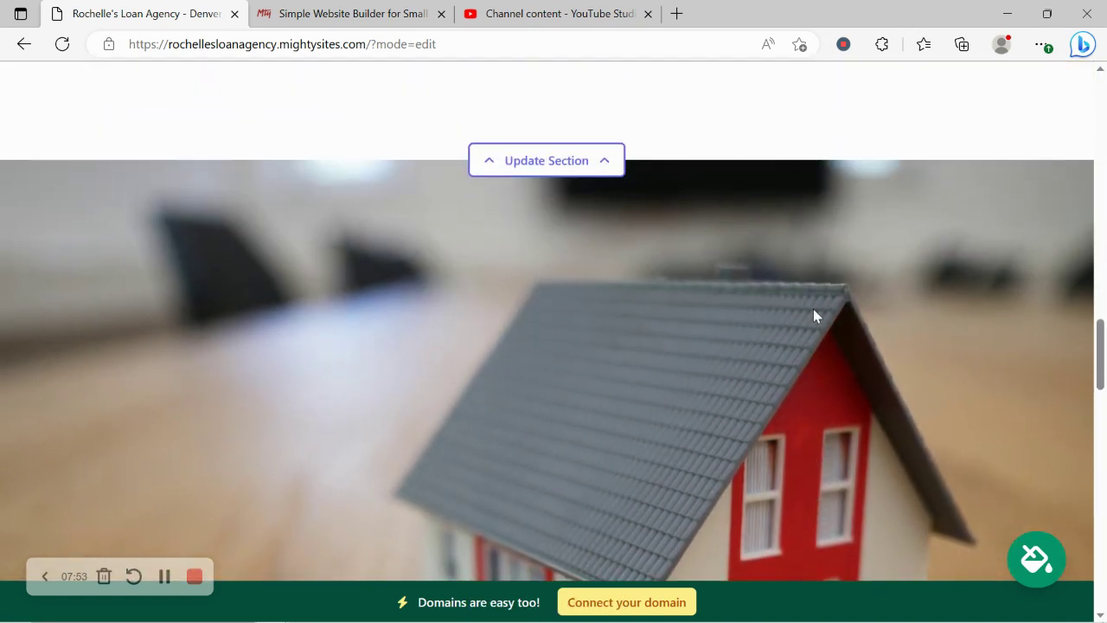
{"action": "scroll", "coordinate": [813, 311], "scroll_direction": "up", "scroll_amount": 4}
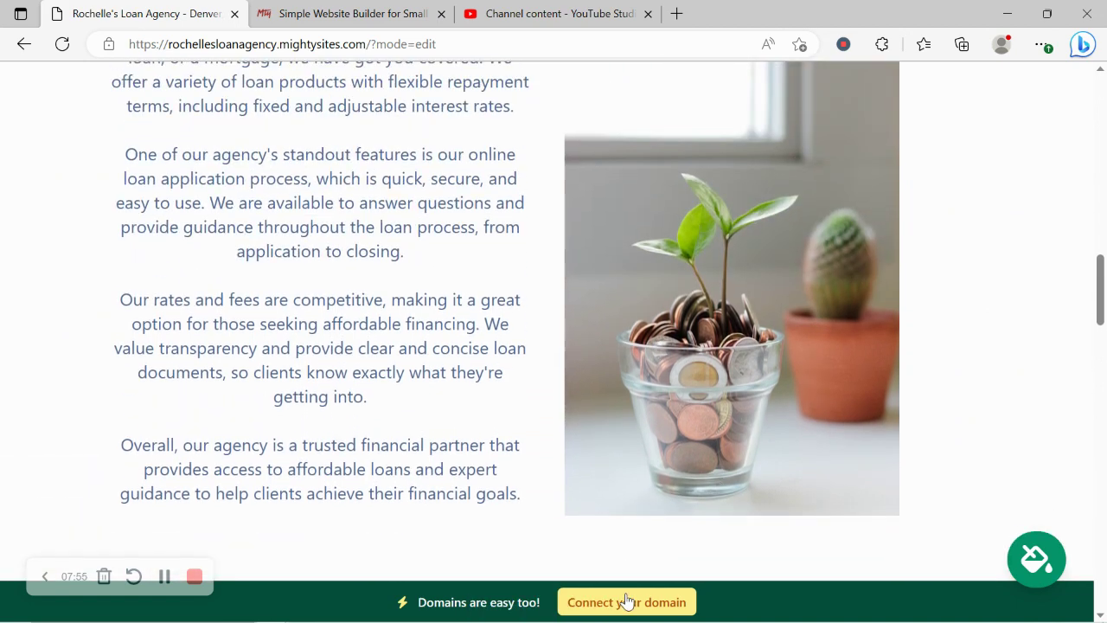
Step: Open the Connect a Domain page from the bottom banner's 'Connect your domain' button
{"action": "left_click", "coordinate": [625, 600]}
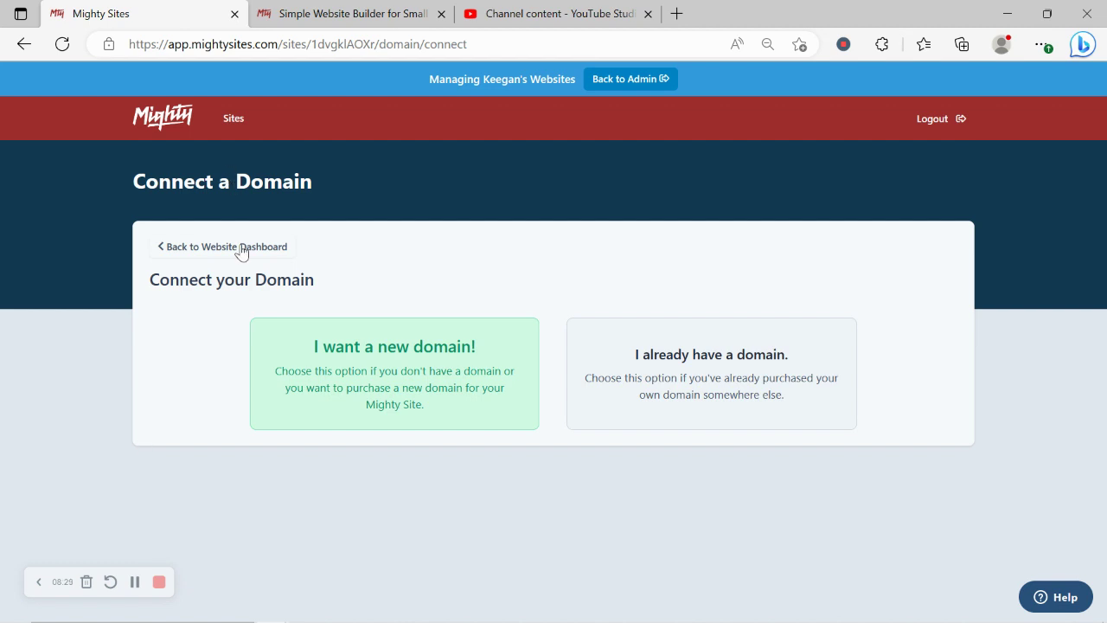
Step: Leave the editor and scroll through the live loan agency site's hero, intro and About Us sections
{"action": "left_click", "coordinate": [265, 257]}
{"action": "scroll", "coordinate": [193, 124], "scroll_direction": "down", "scroll_amount": 2}
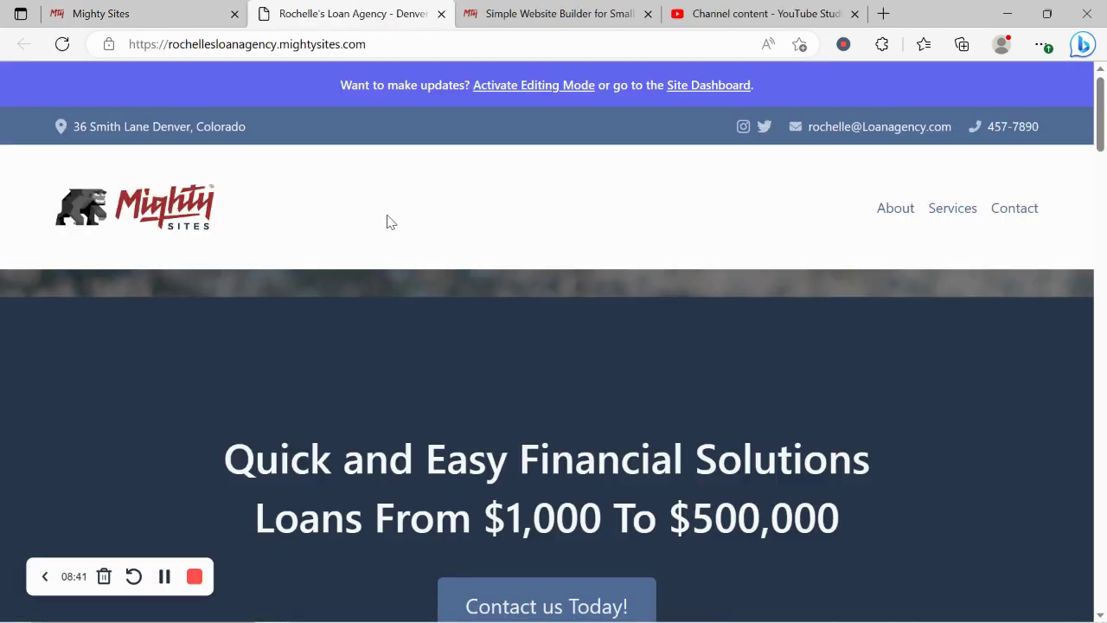
{"action": "scroll", "coordinate": [387, 222], "scroll_direction": "down", "scroll_amount": 2}
{"action": "scroll", "coordinate": [388, 222], "scroll_direction": "down", "scroll_amount": 10}
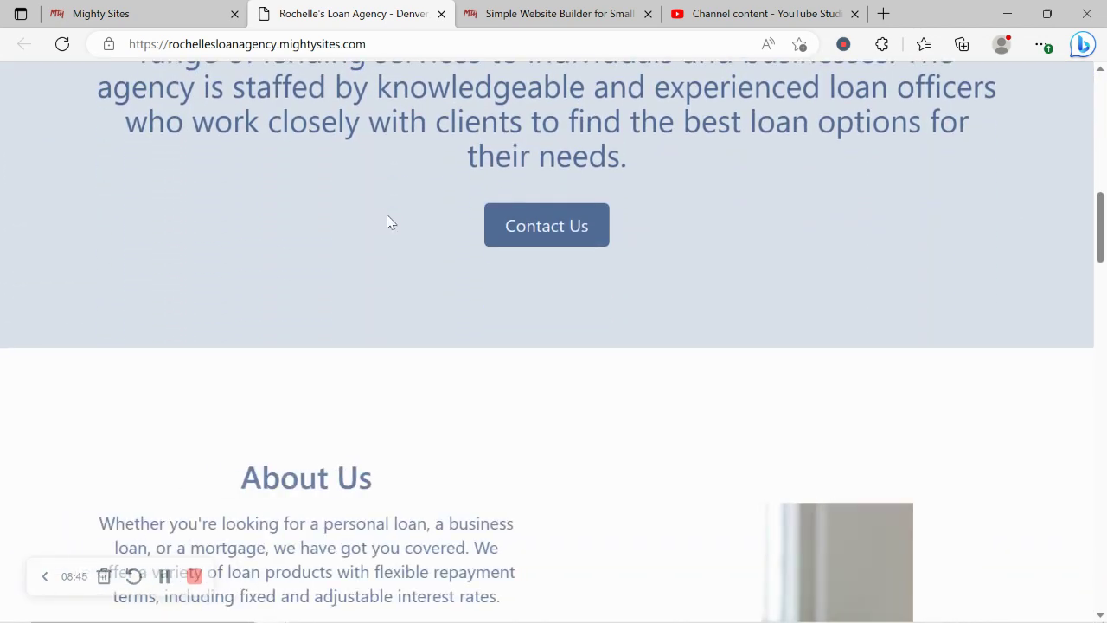
{"action": "scroll", "coordinate": [387, 222], "scroll_direction": "down", "scroll_amount": 5}
{"action": "scroll", "coordinate": [387, 222], "scroll_direction": "down", "scroll_amount": 1}
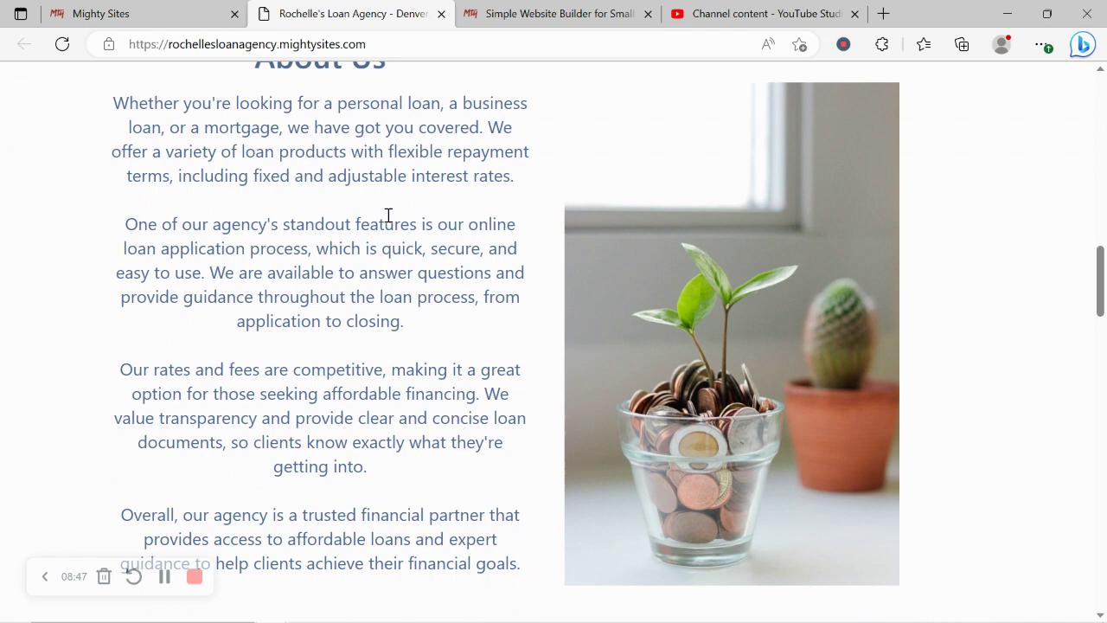
{"action": "scroll", "coordinate": [388, 216], "scroll_direction": "down", "scroll_amount": 2}
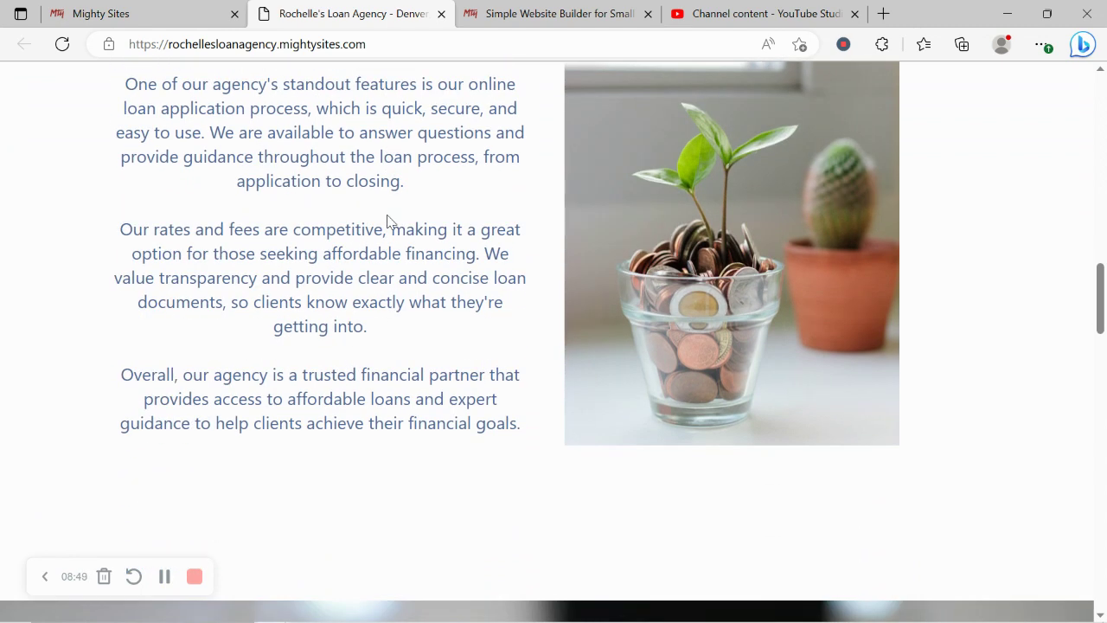
{"action": "scroll", "coordinate": [387, 222], "scroll_direction": "down", "scroll_amount": 4}
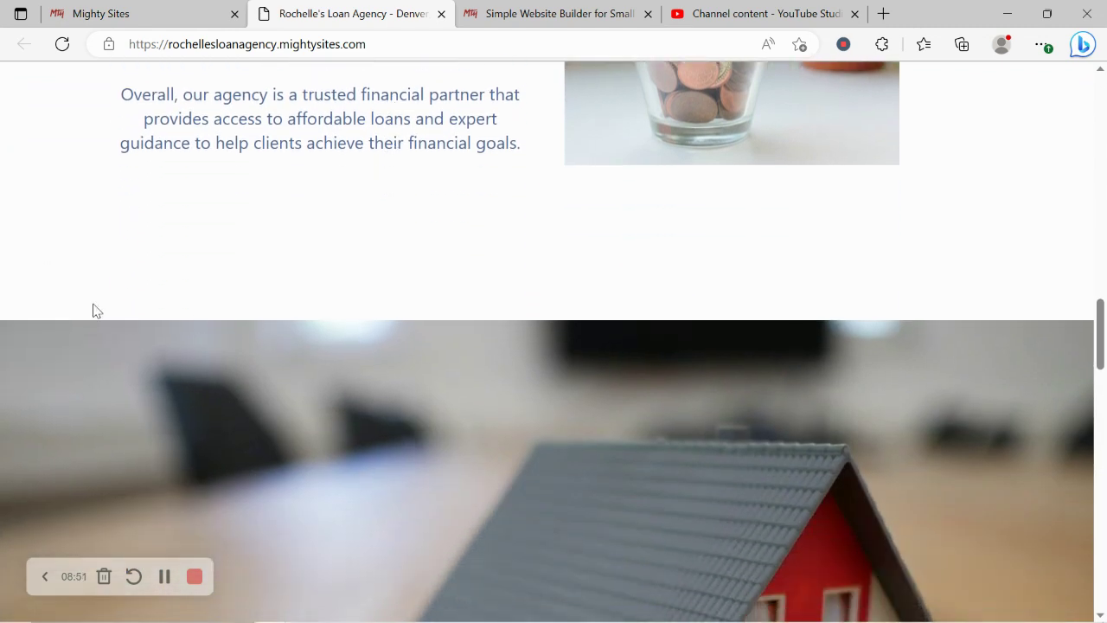